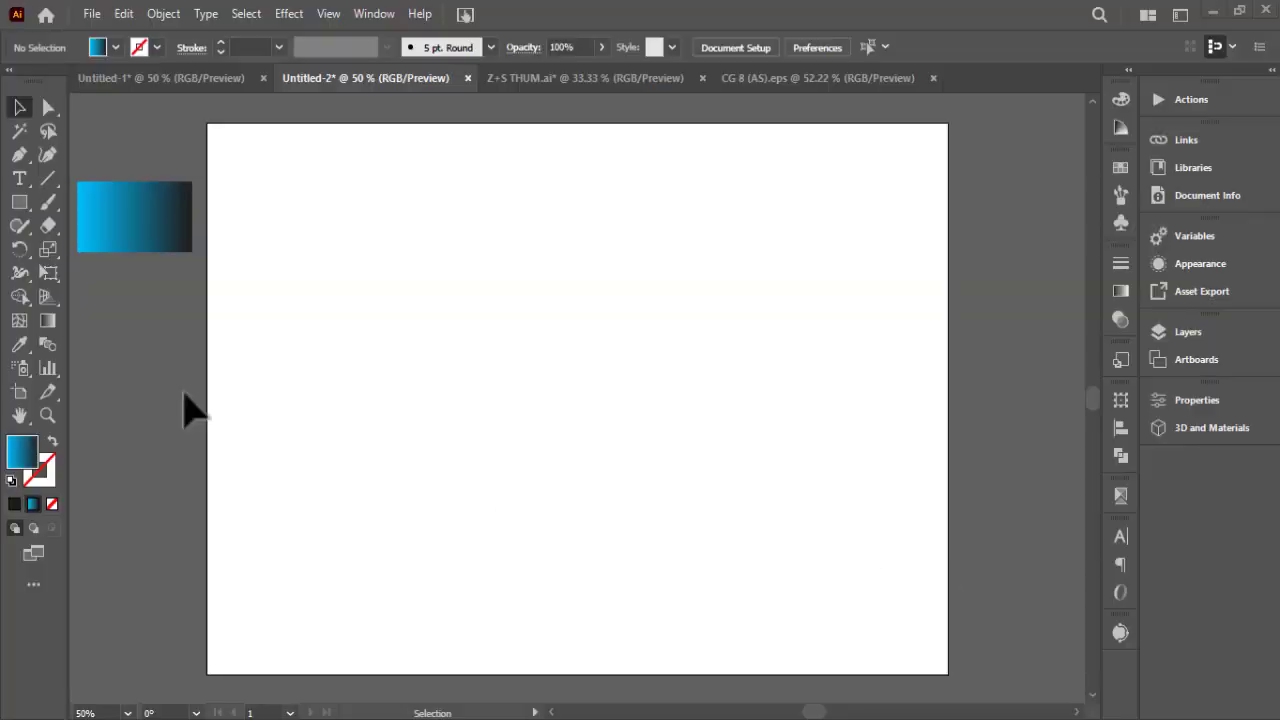
Draw a tall ellipse about 190 px wide and 410 px high near the artboard's centre, with no fill.
click(114, 47)
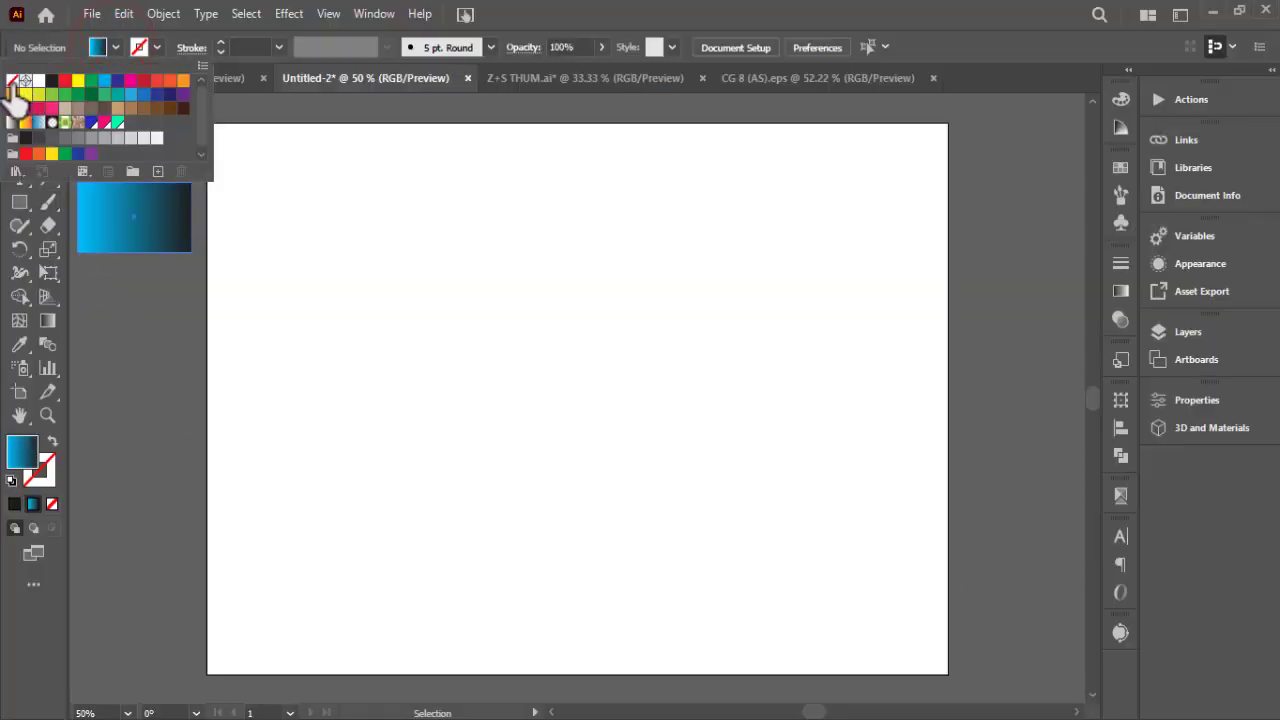
click(148, 409)
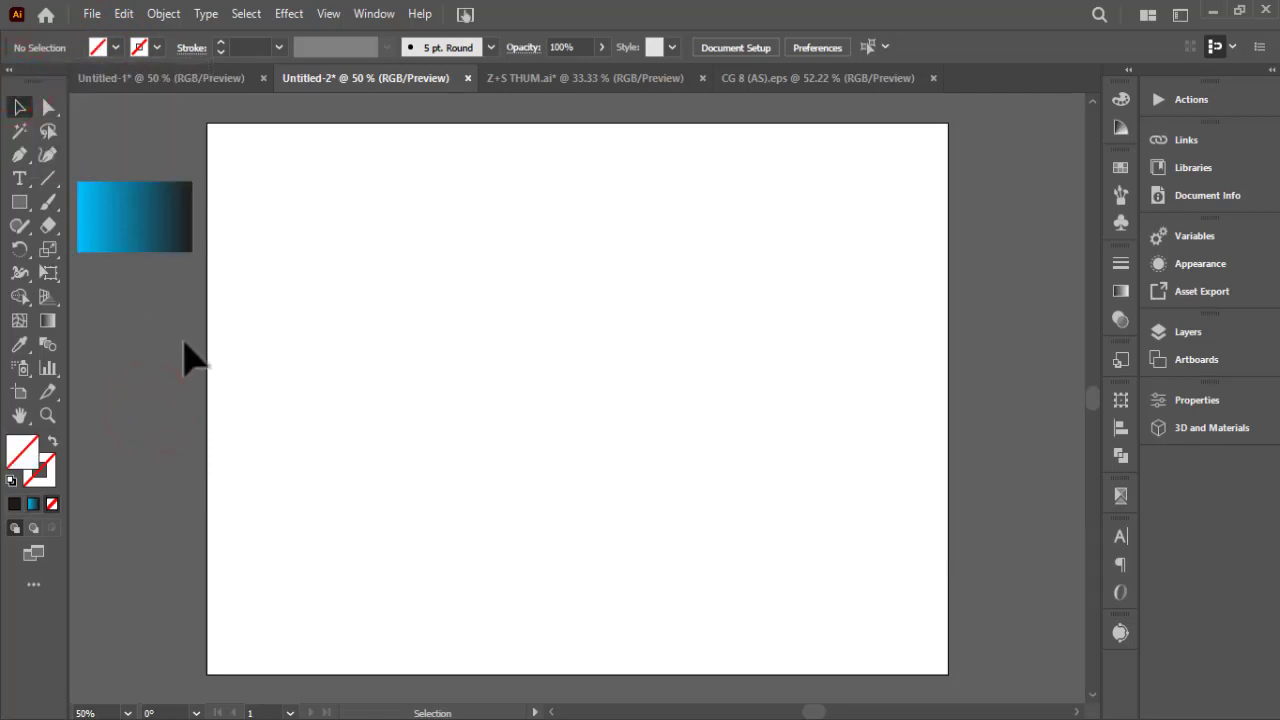
click(28, 208)
click(87, 250)
drag(525, 207, 696, 588)
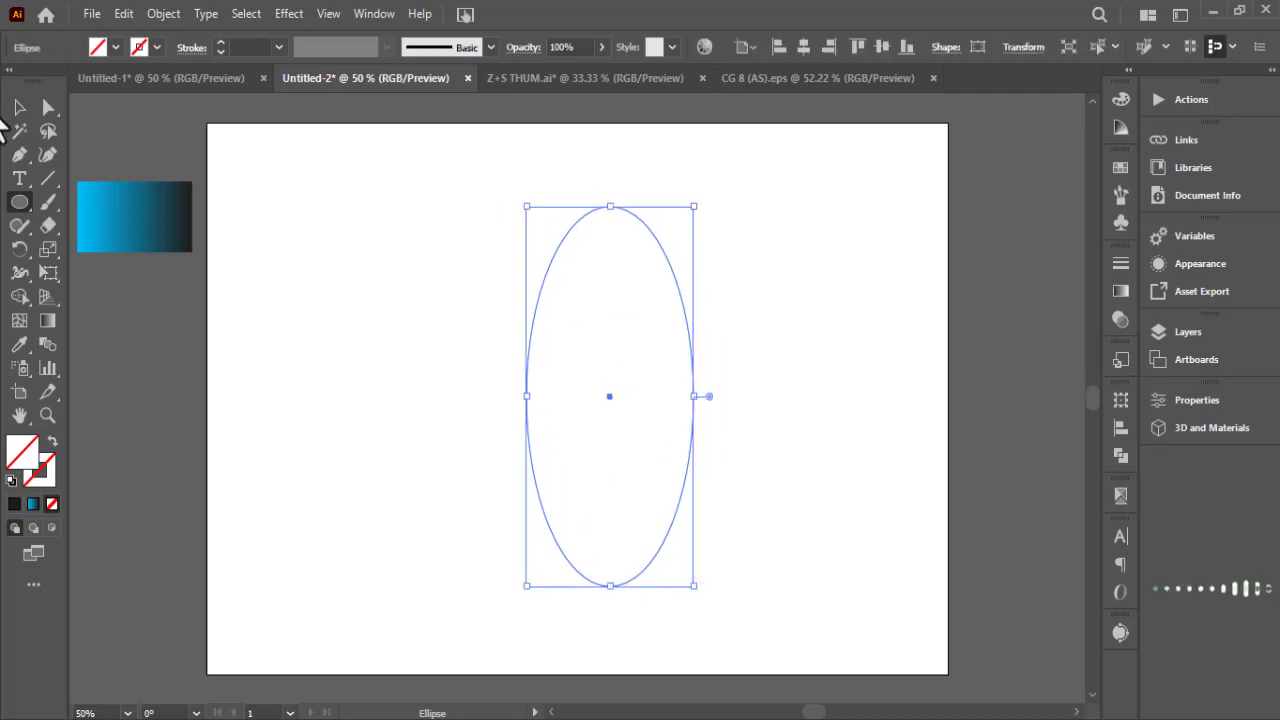
click(19, 107)
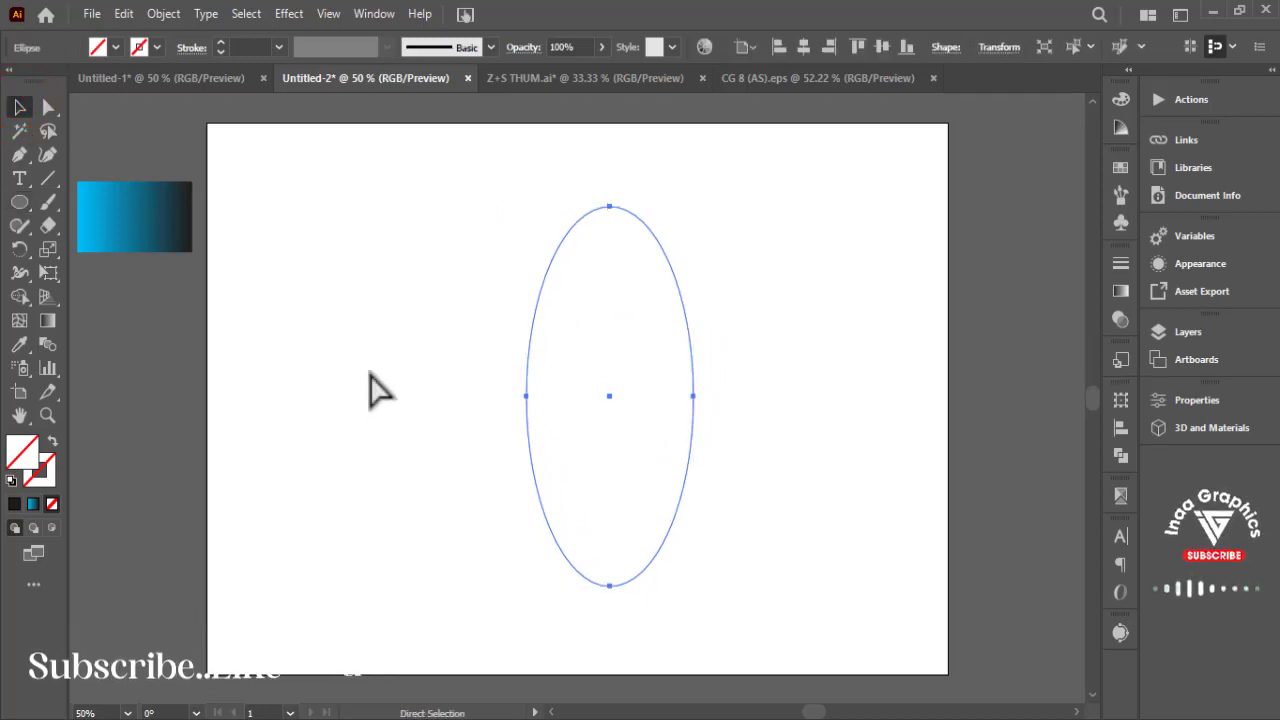
drag(695, 207, 680, 240)
key(ctrl+z)
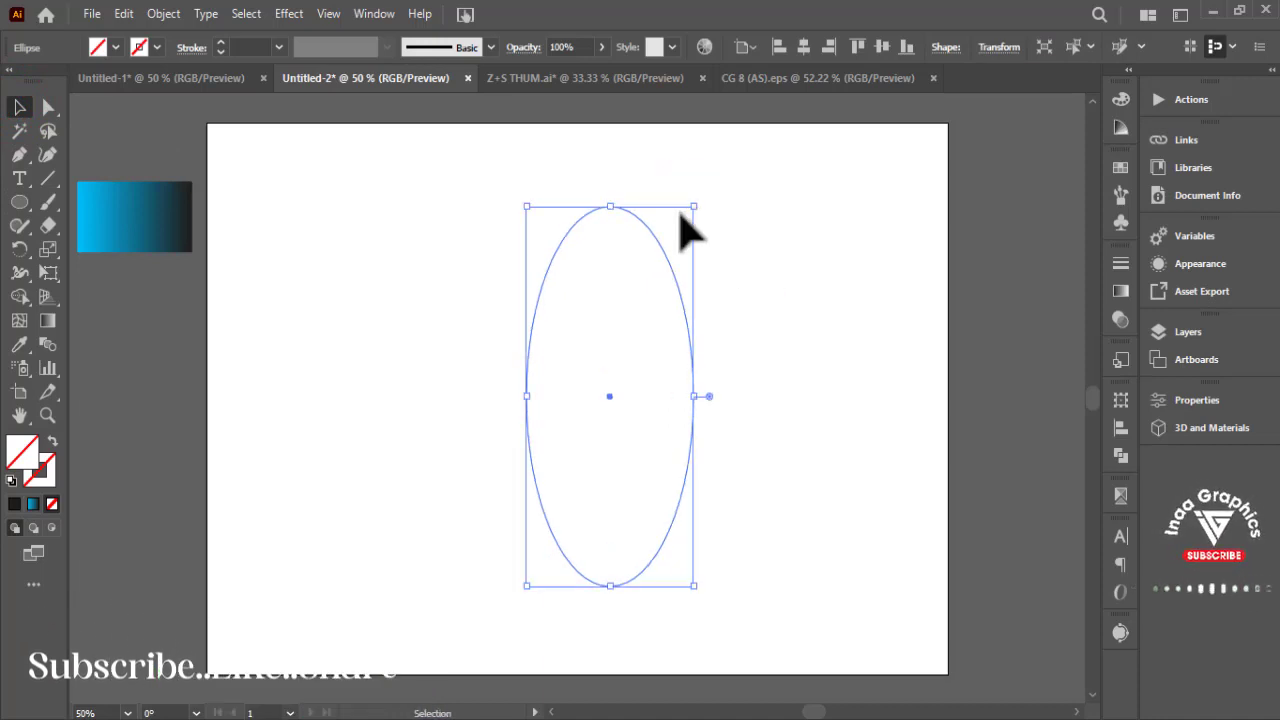
drag(691, 205, 676, 232)
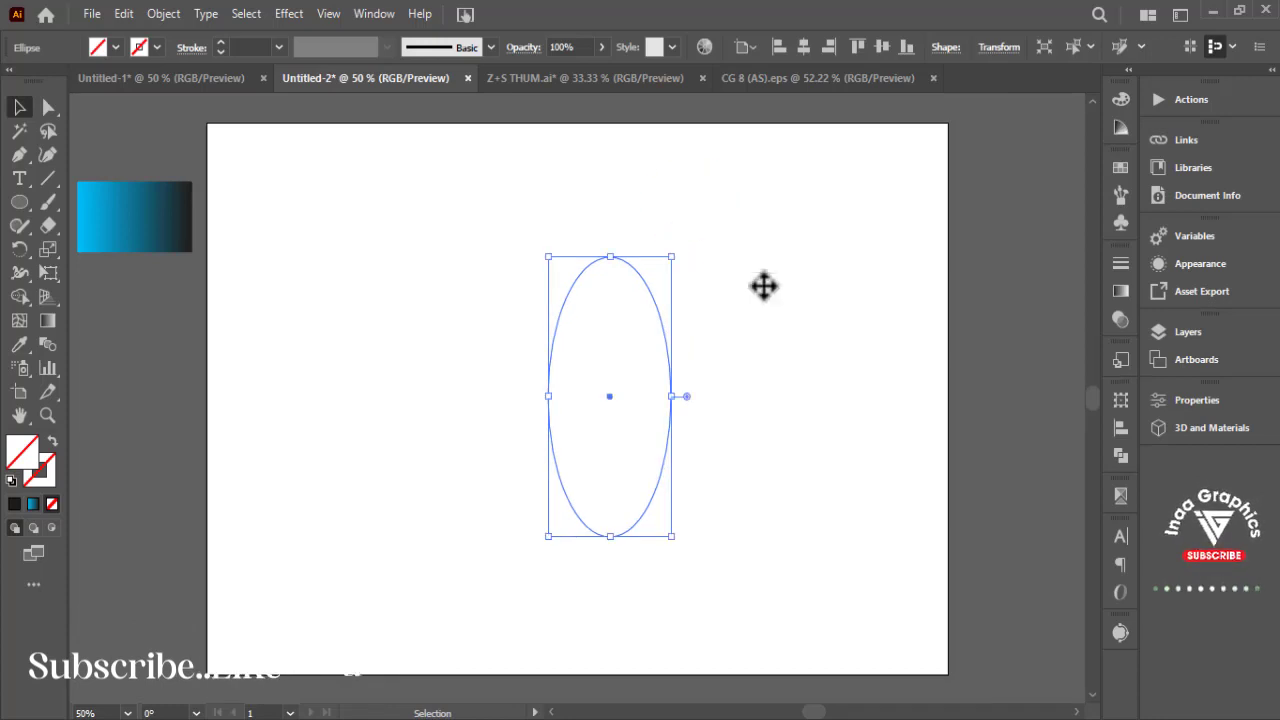
key(ctrl+z)
Apply a black stroke to the ellipse.
drag(404, 224, 737, 320)
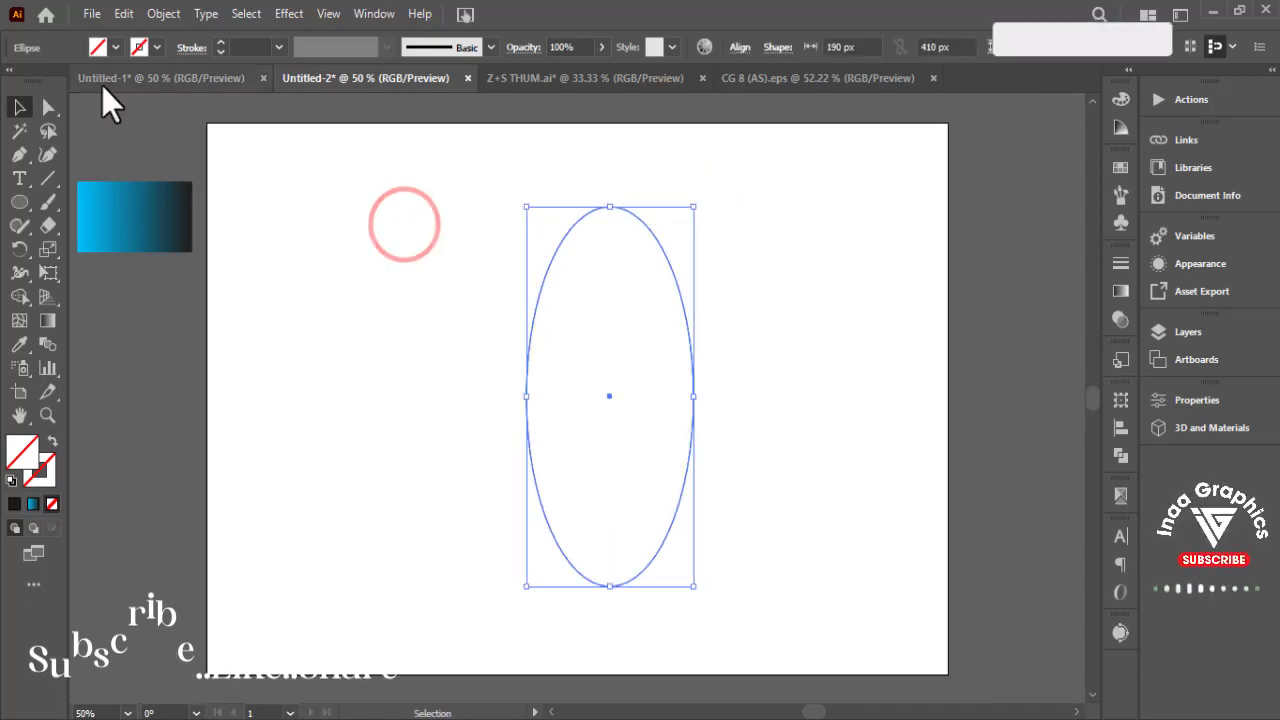
click(156, 47)
click(52, 82)
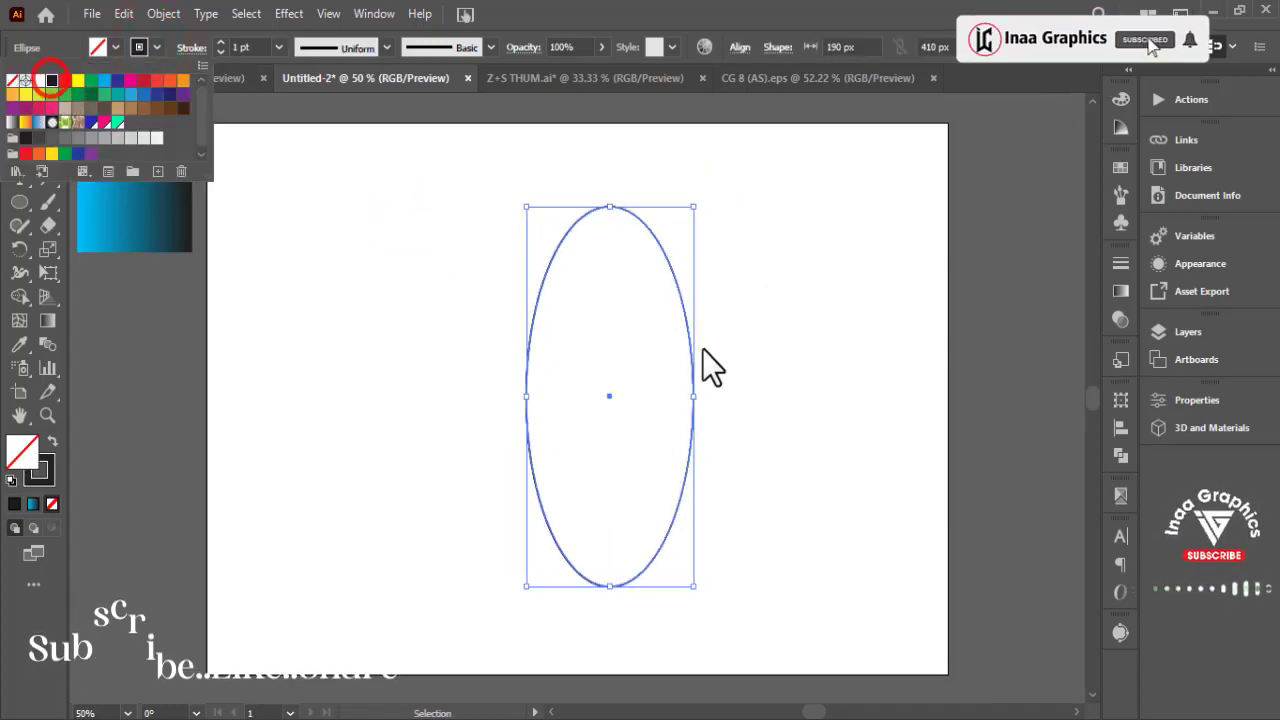
click(713, 350)
Create a proportionally smaller concentric copy of the ellipse inside the original, about three quarters of its size.
click(692, 367)
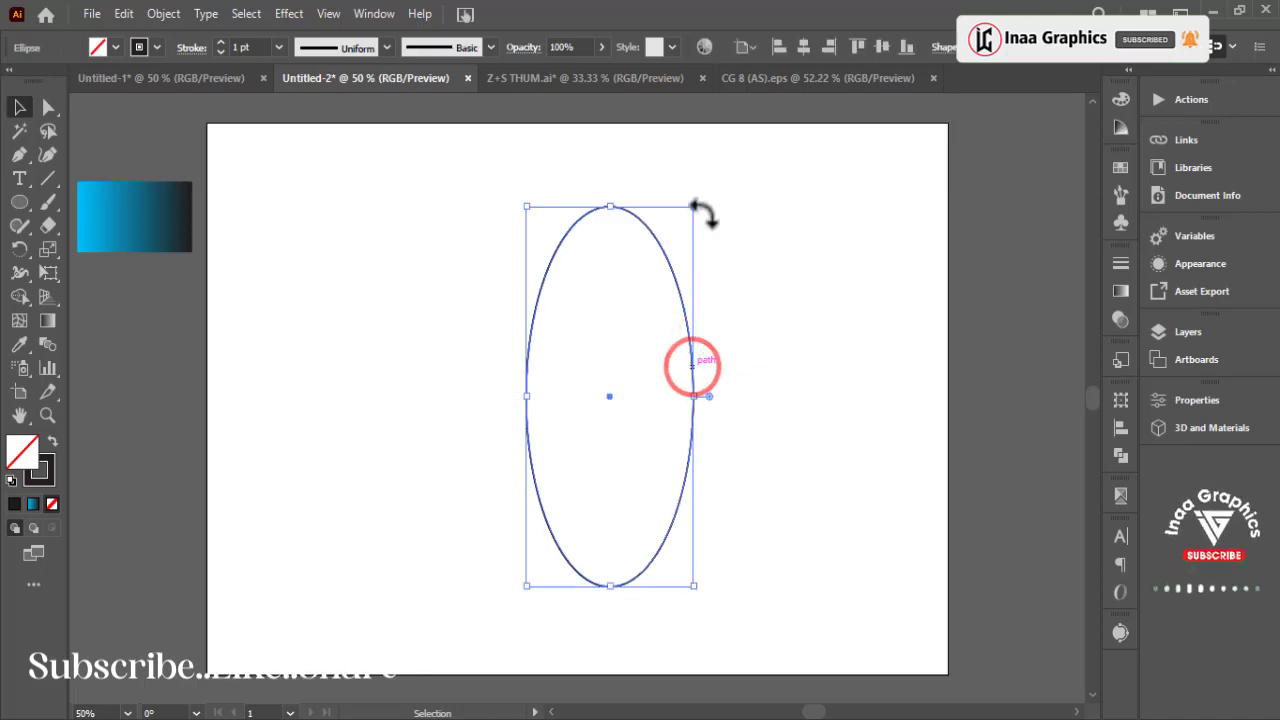
drag(690, 207, 674, 251)
click(762, 377)
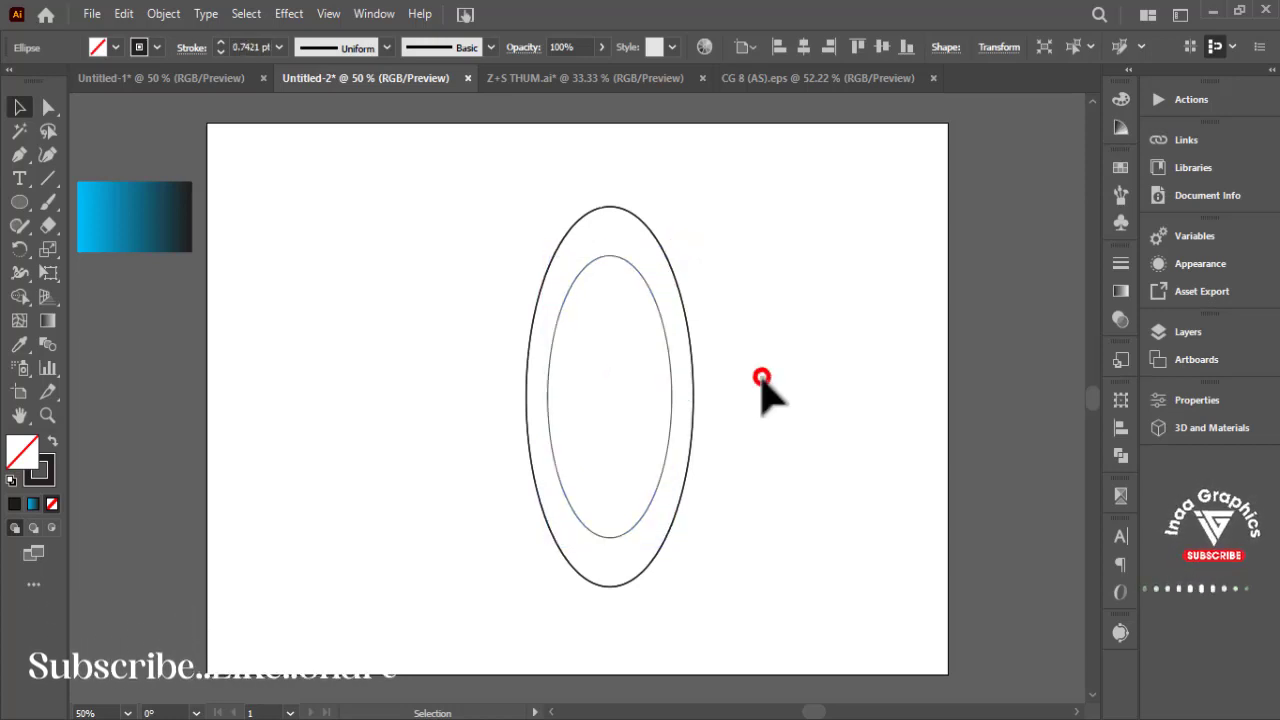
Duplicate both concentric ellipses a short distance horizontally to the right so the two pairs overlap.
drag(429, 382, 805, 484)
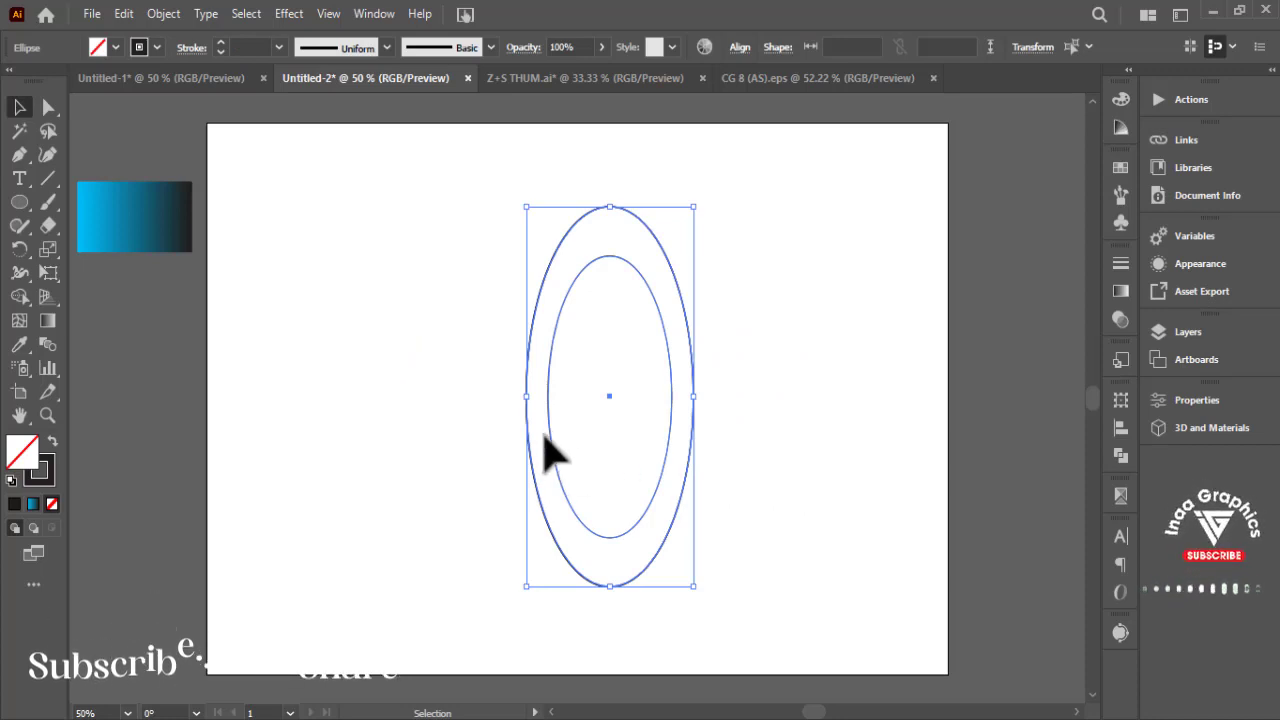
drag(551, 433, 577, 447)
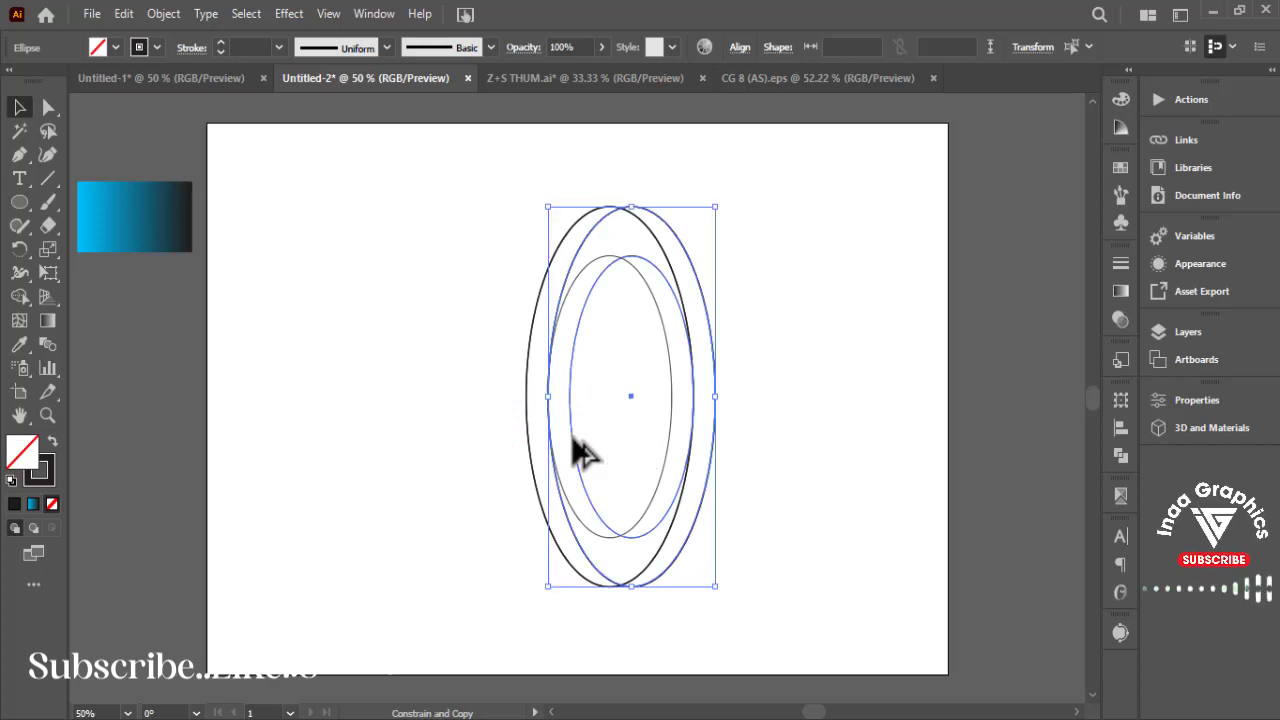
click(772, 425)
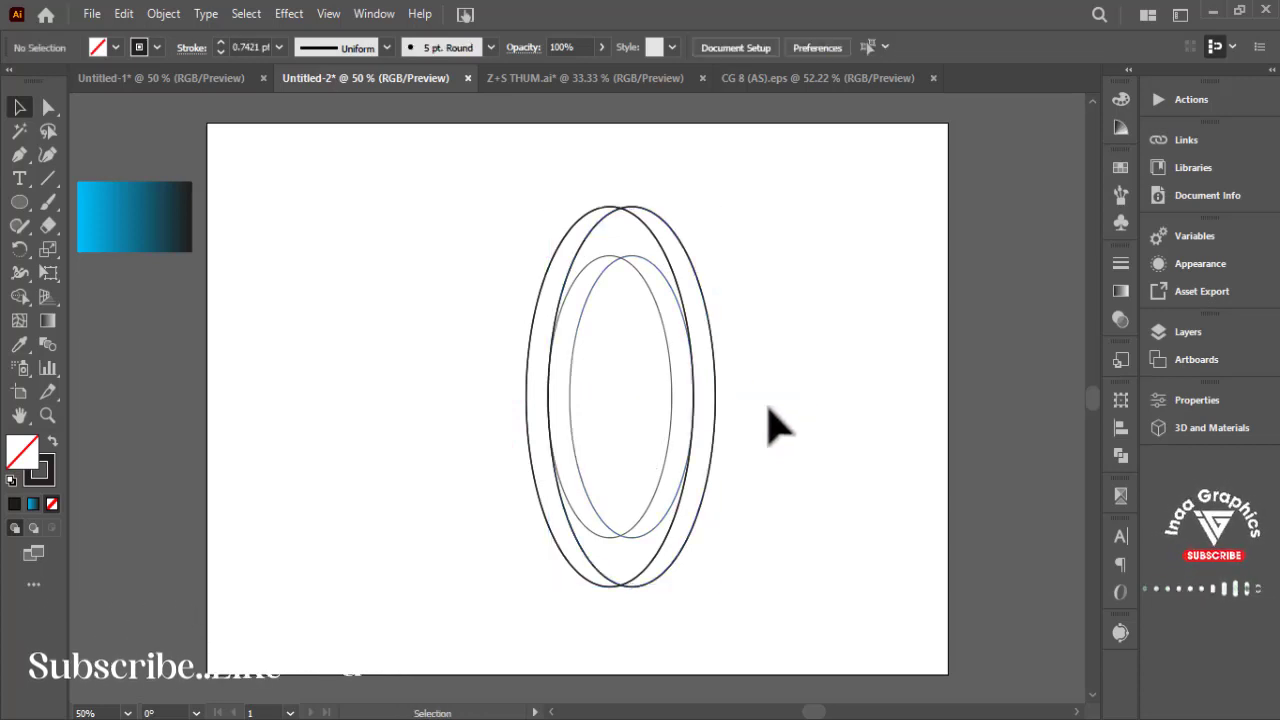
click(786, 378)
Group all four overlapping ellipses.
drag(425, 307, 838, 515)
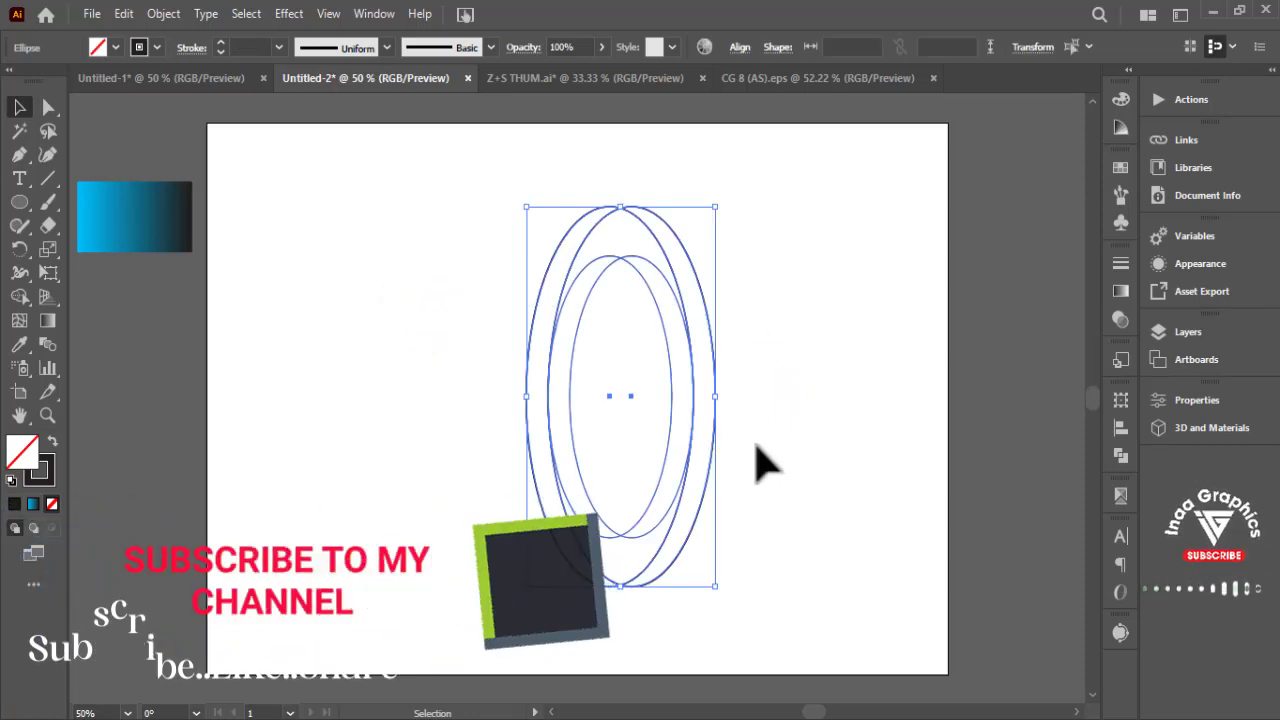
key(a)
key(v)
key(ctrl+g)
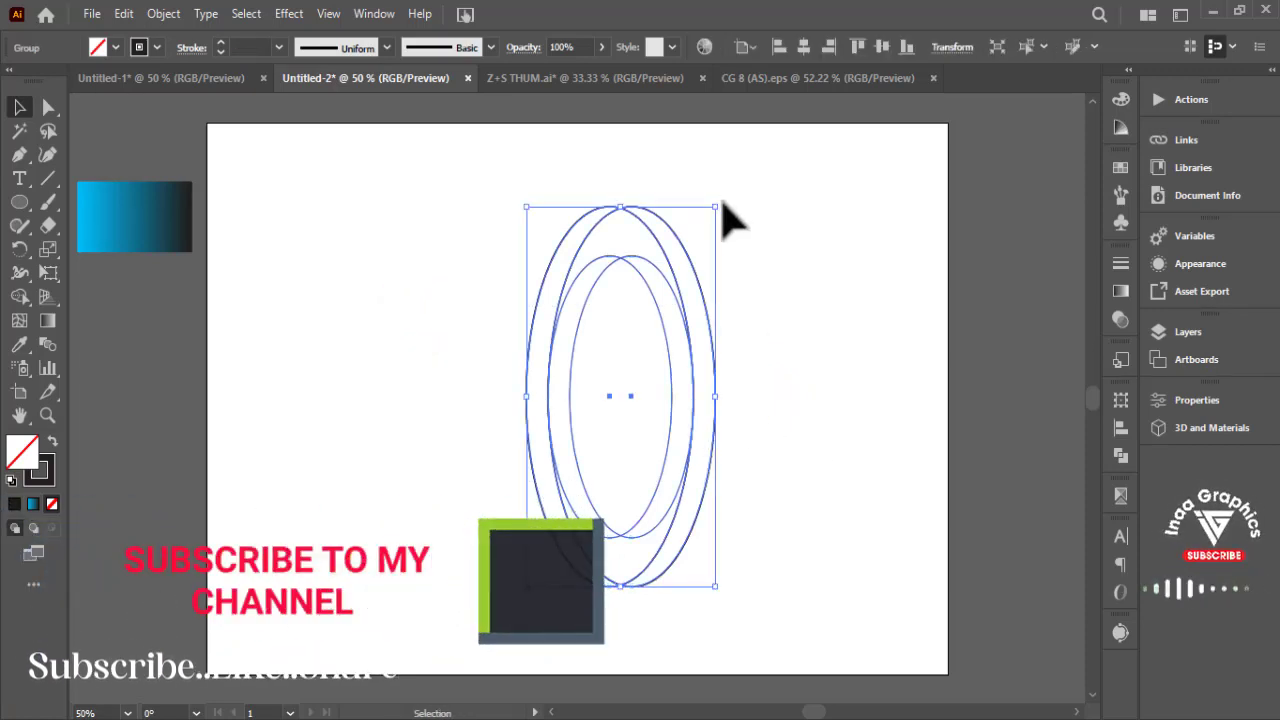
Rotate the ellipse group counterclockwise to a diagonal and move it left on the artboard.
drag(722, 207, 630, 193)
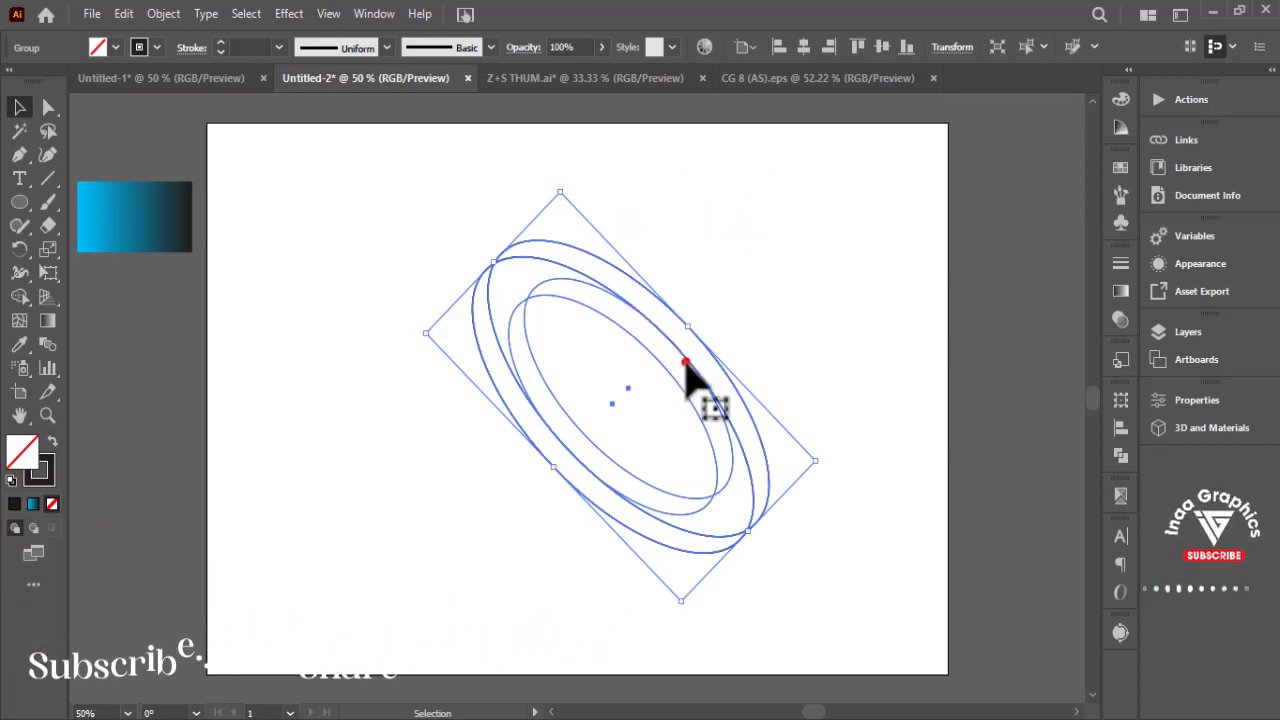
drag(685, 362, 607, 371)
click(710, 322)
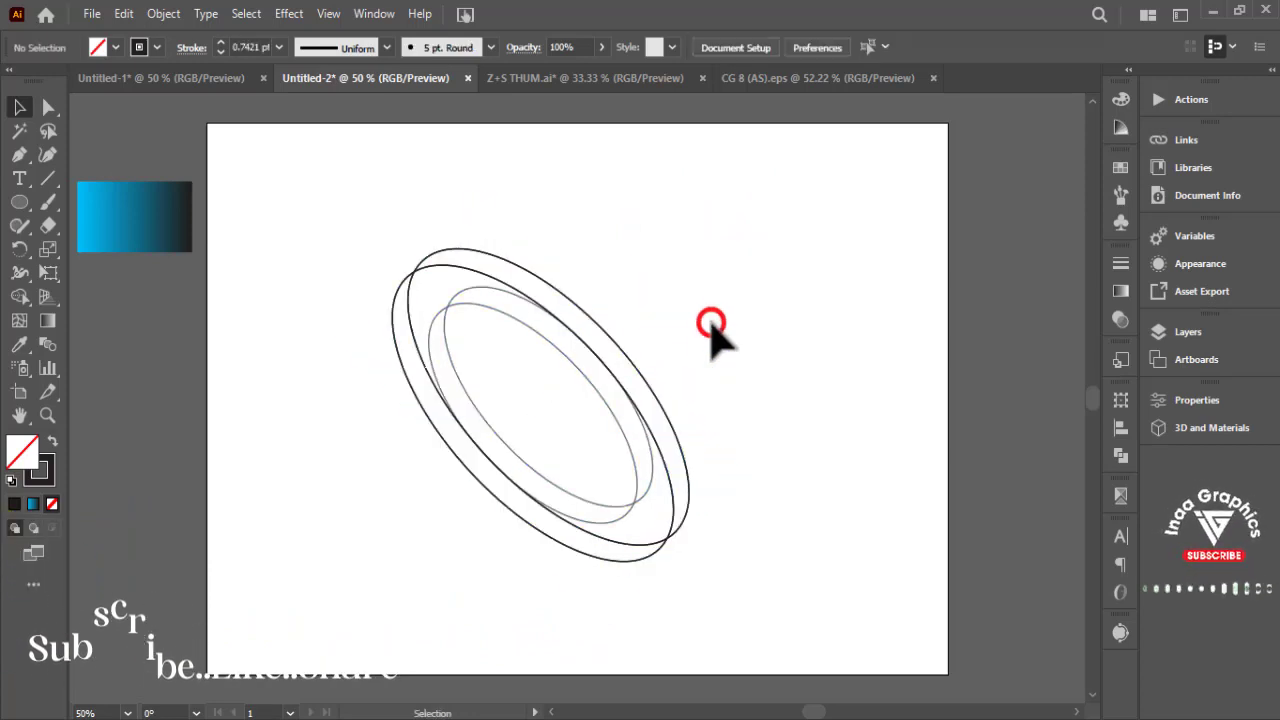
Place a copy of the ellipse group over the original and rotate it to 315° so the two groups cross symmetrically.
drag(333, 241, 777, 478)
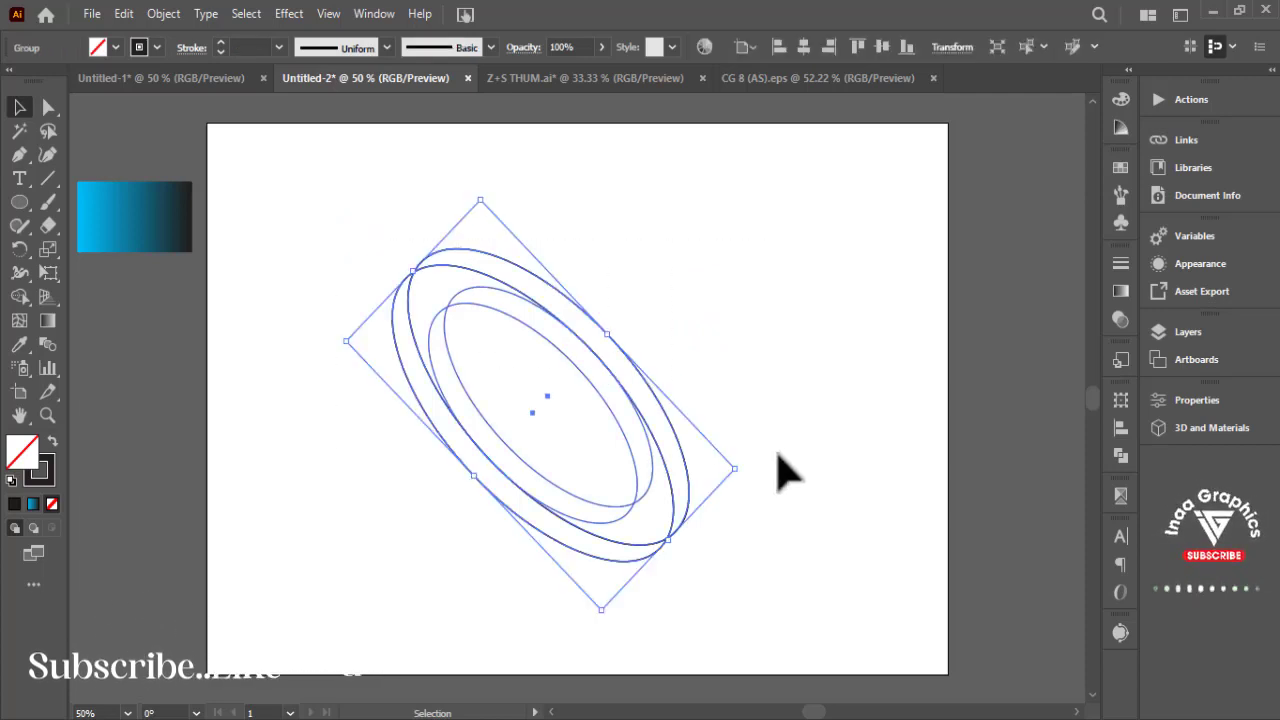
key(a)
key(v)
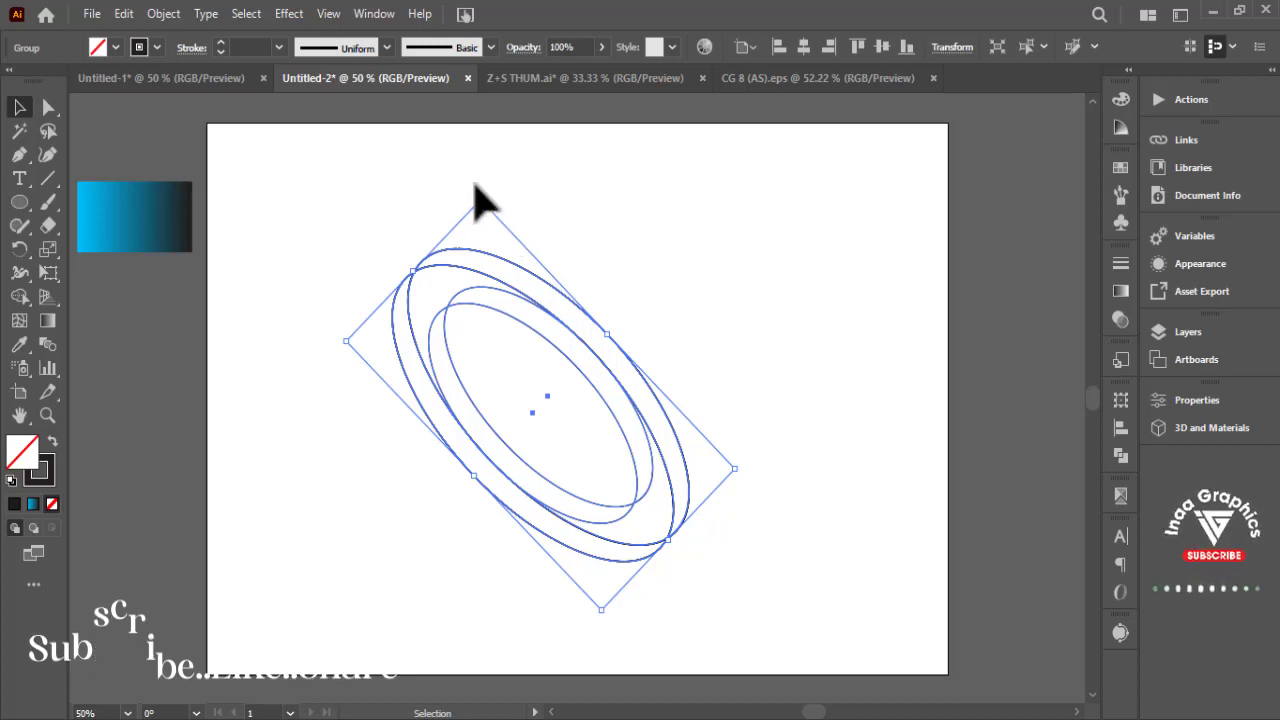
drag(481, 190, 770, 268)
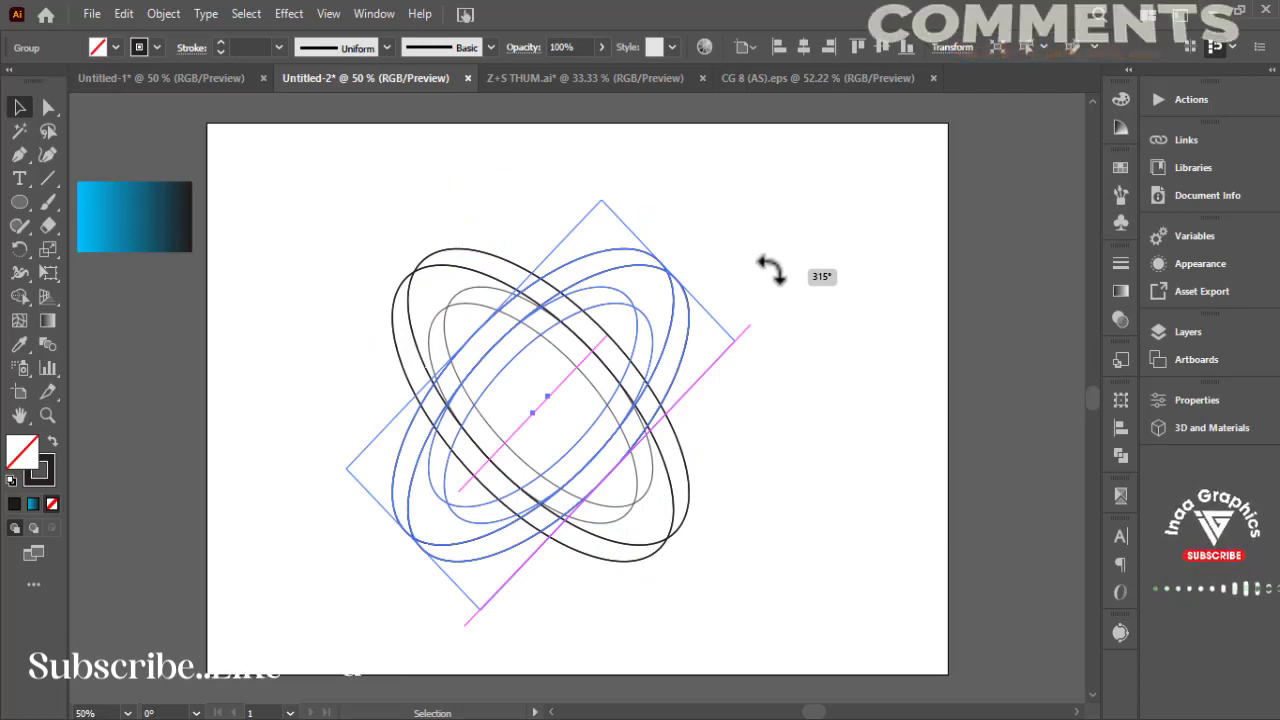
drag(770, 268, 770, 268)
click(795, 433)
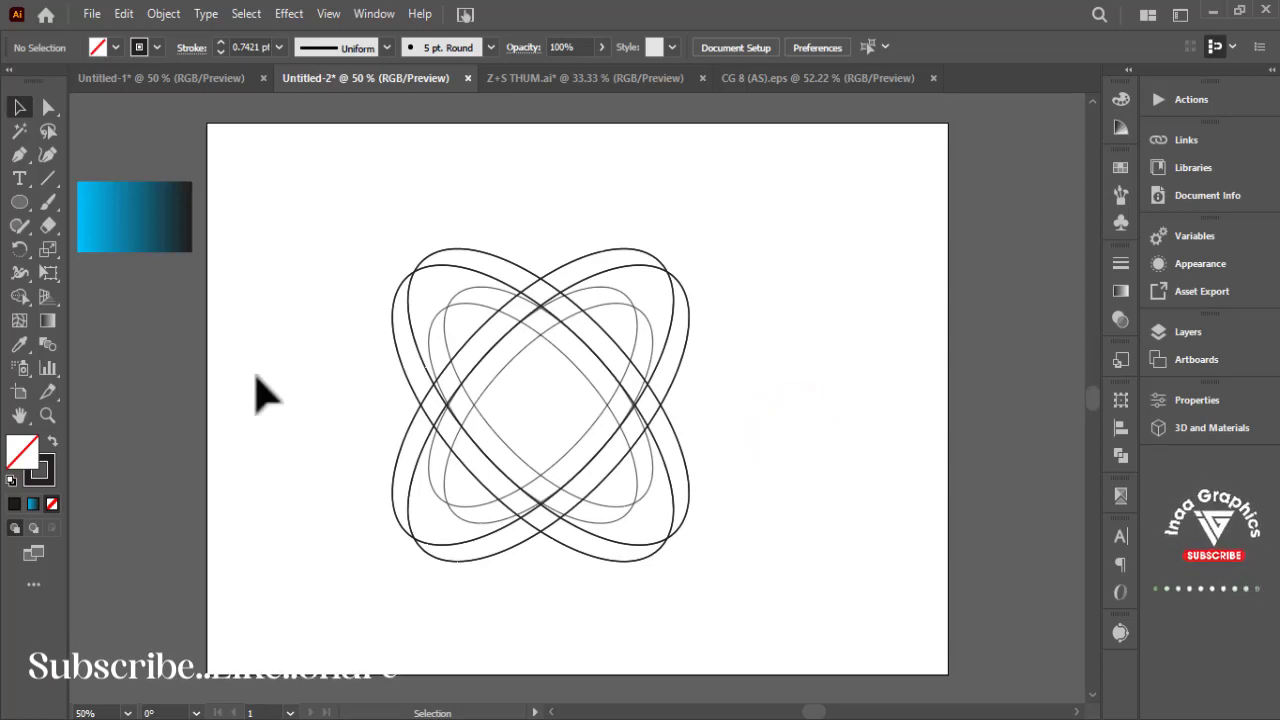
Duplicate the crossed ellipse artwork horizontally to the right, clear of the original.
drag(270, 336, 897, 506)
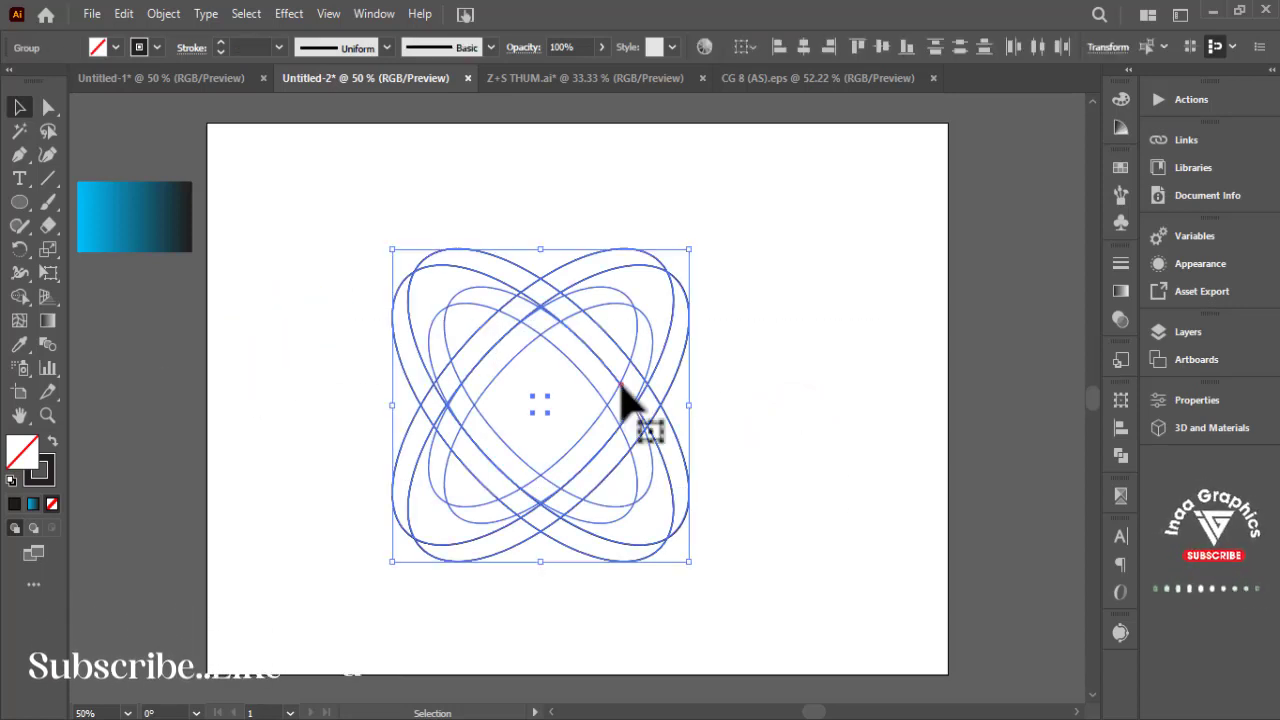
drag(621, 388, 1005, 421)
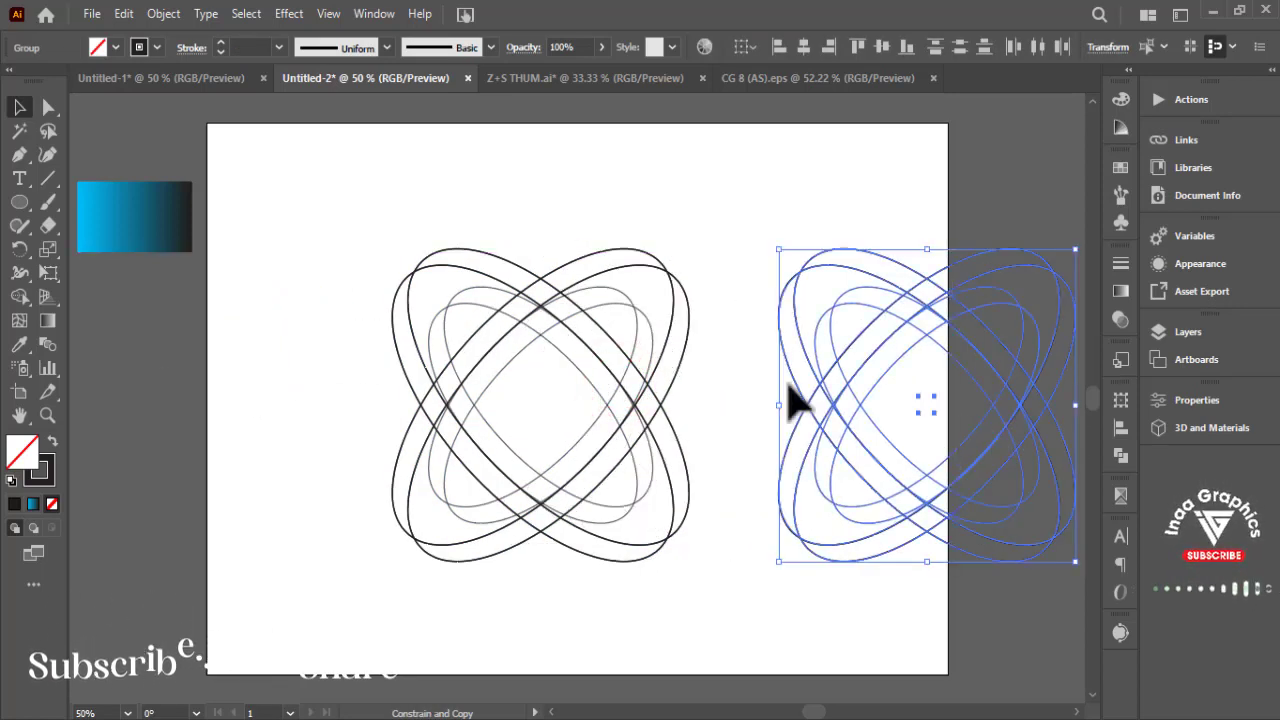
click(731, 209)
Set the stroke weight of all ellipses in the original crossed artwork to 1 pt.
key(z)
drag(523, 376, 694, 372)
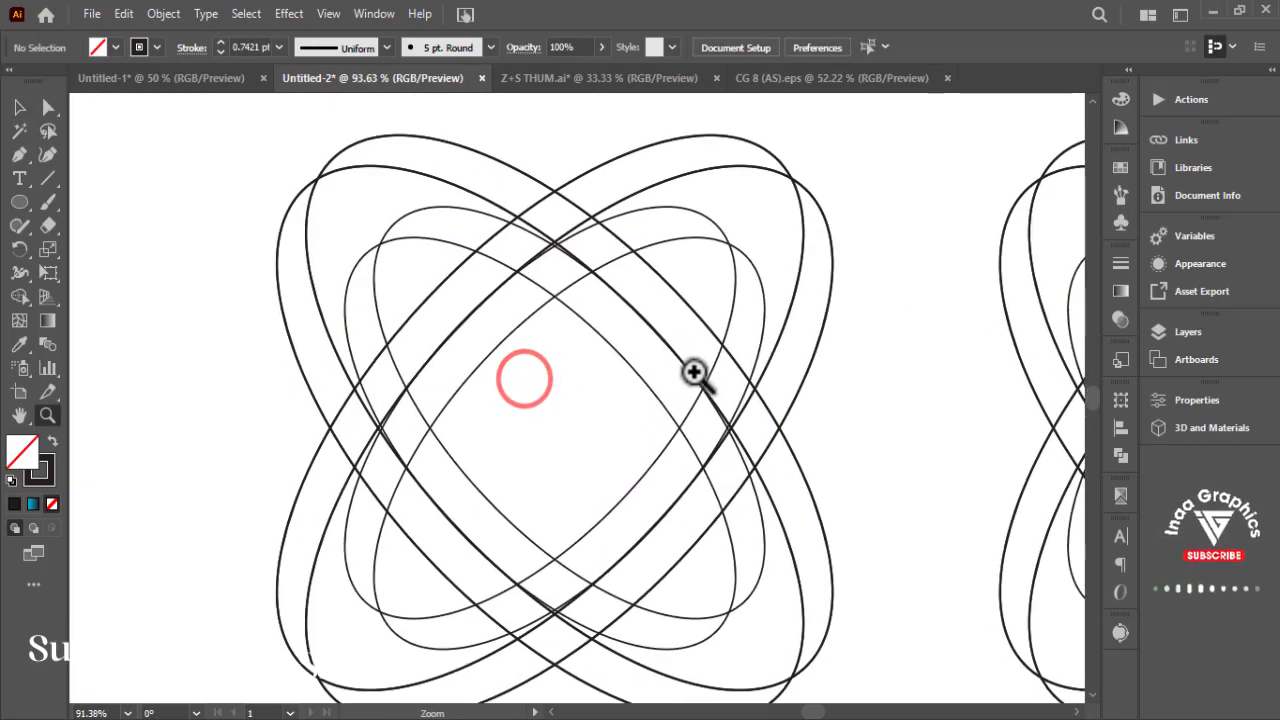
click(19, 107)
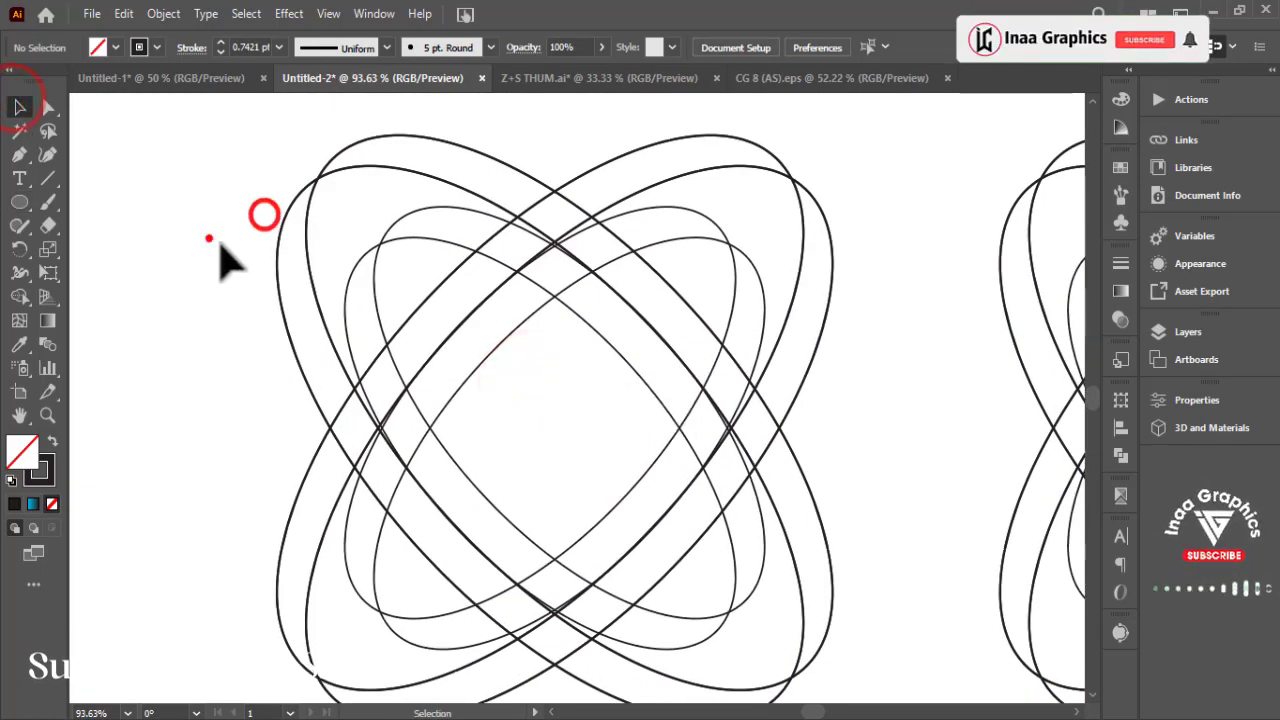
drag(209, 239, 829, 457)
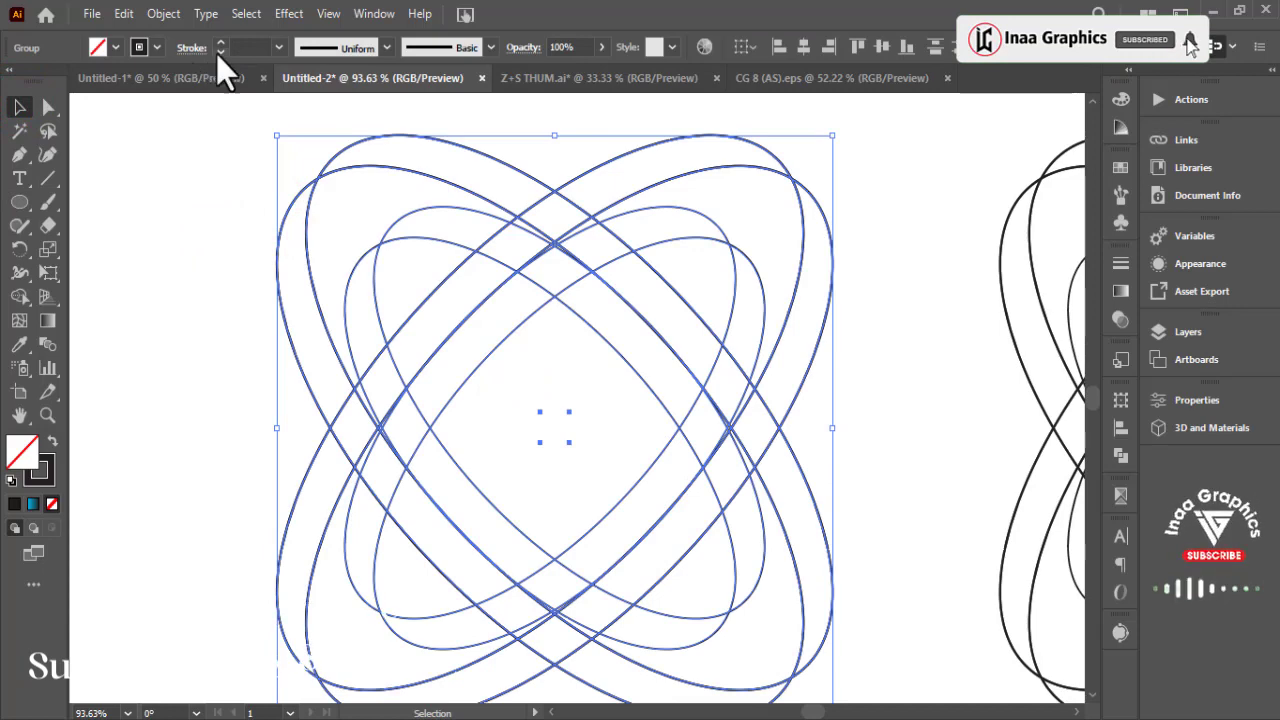
click(250, 48)
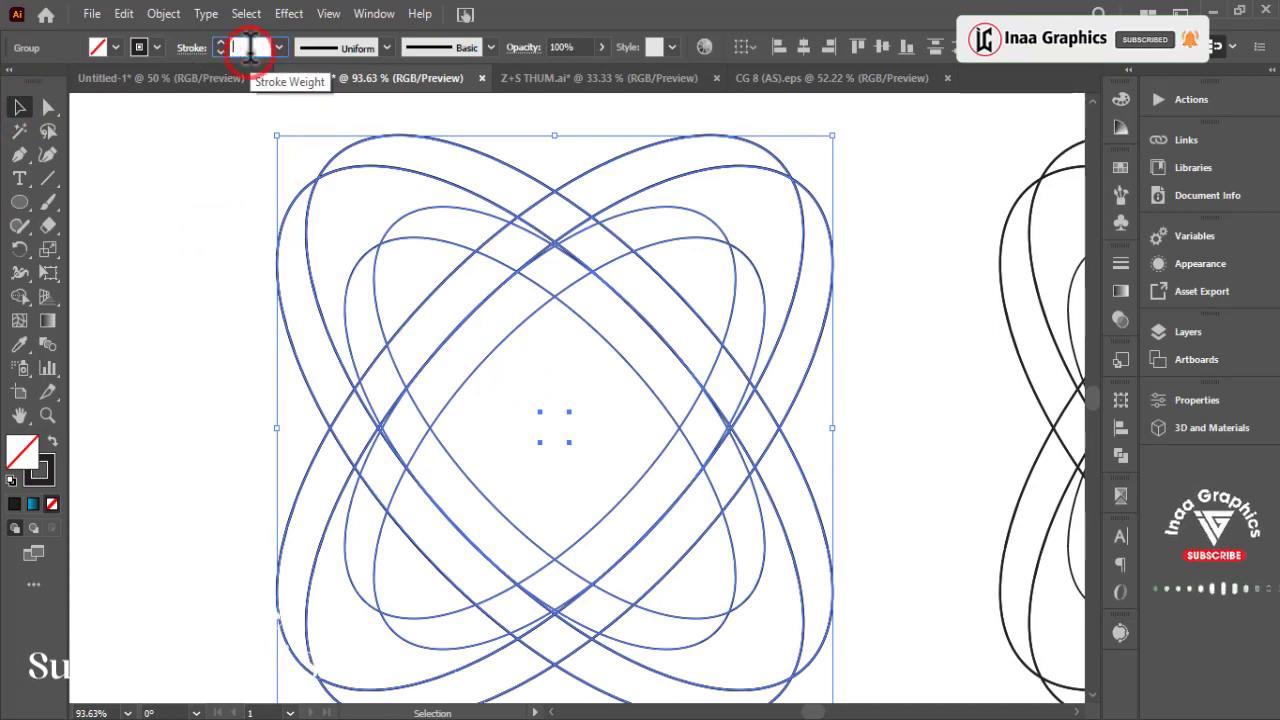
text(1)
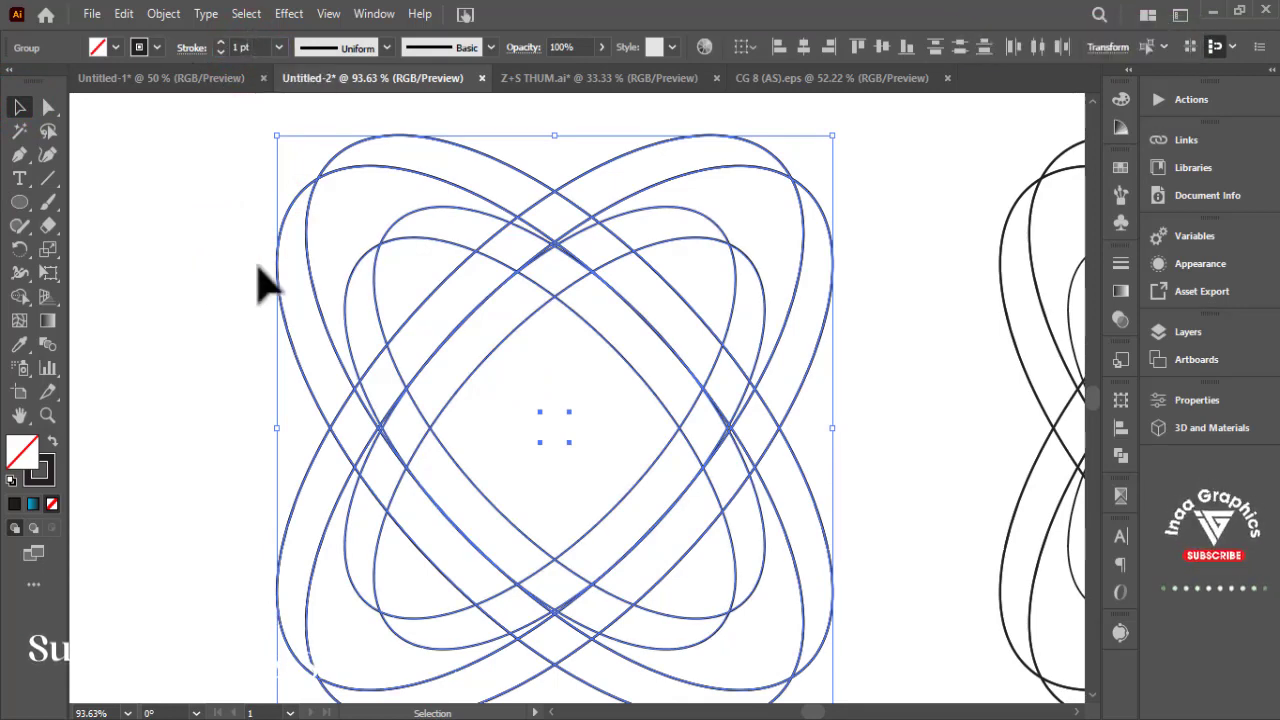
click(222, 276)
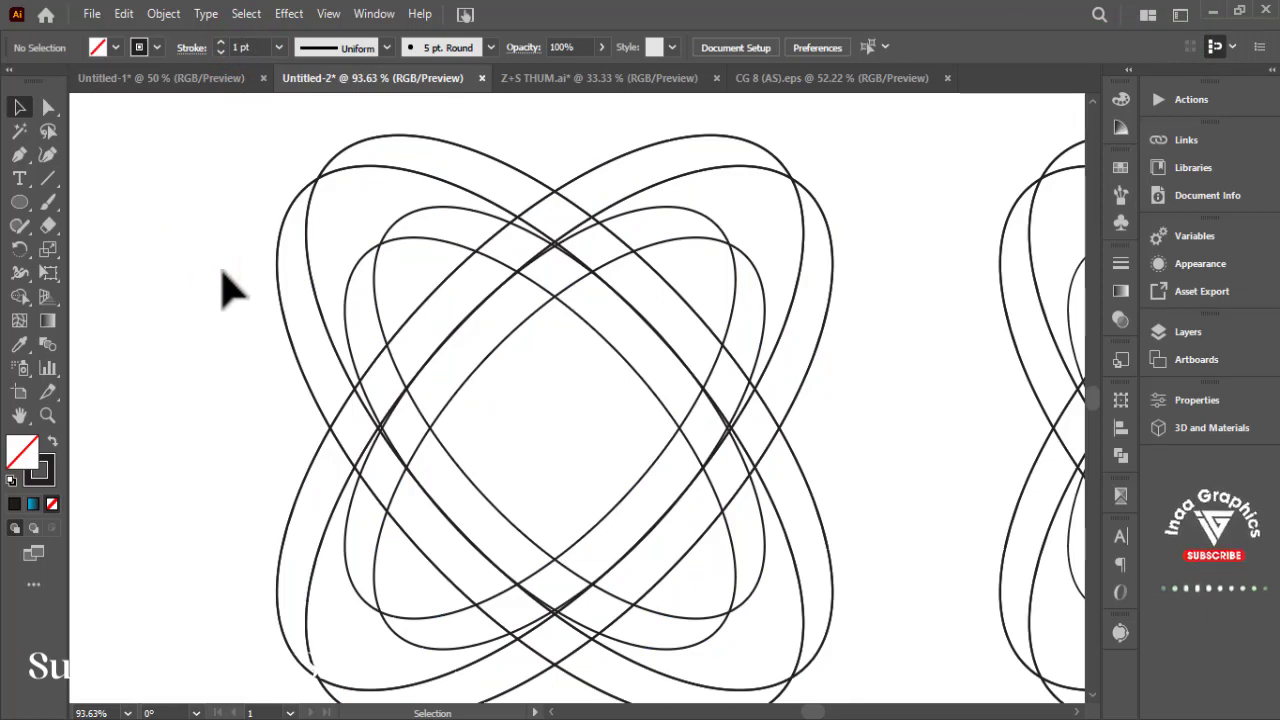
Merge the regions of the upper-right inner loop's top band into one red-filled shape with the Shape Builder.
click(823, 476)
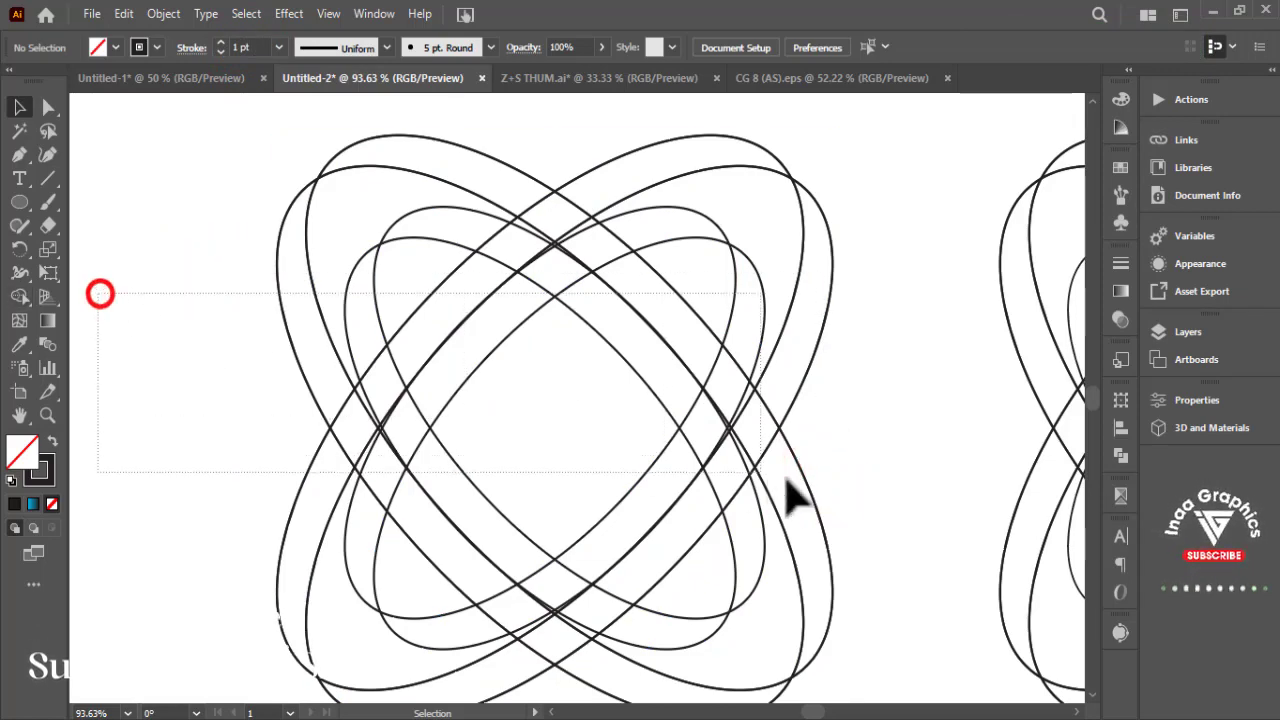
drag(786, 479, 782, 479)
click(20, 293)
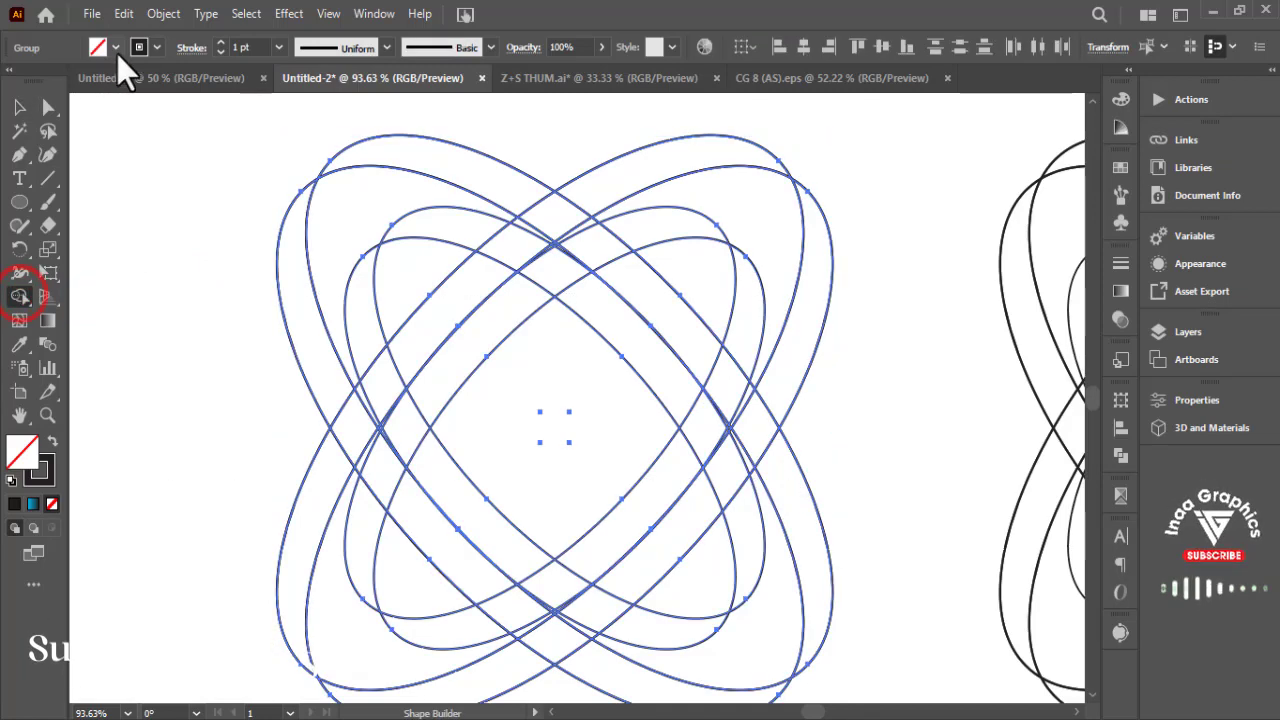
click(112, 47)
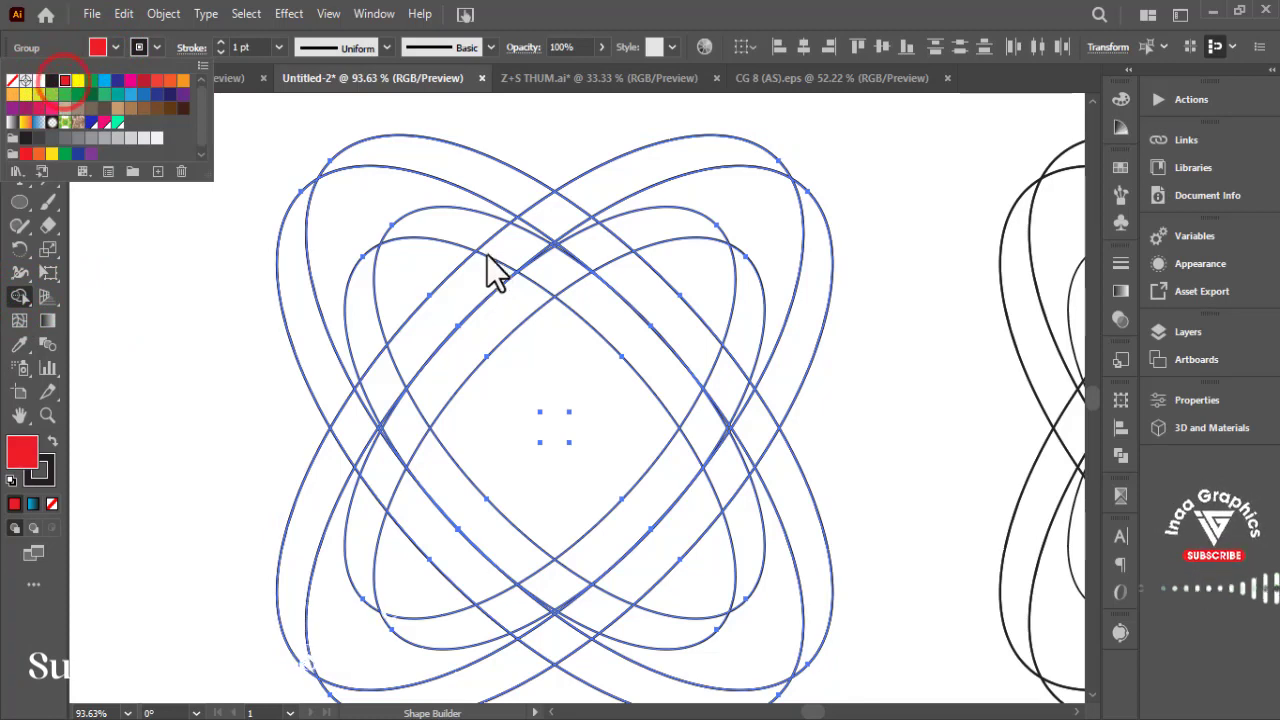
click(557, 210)
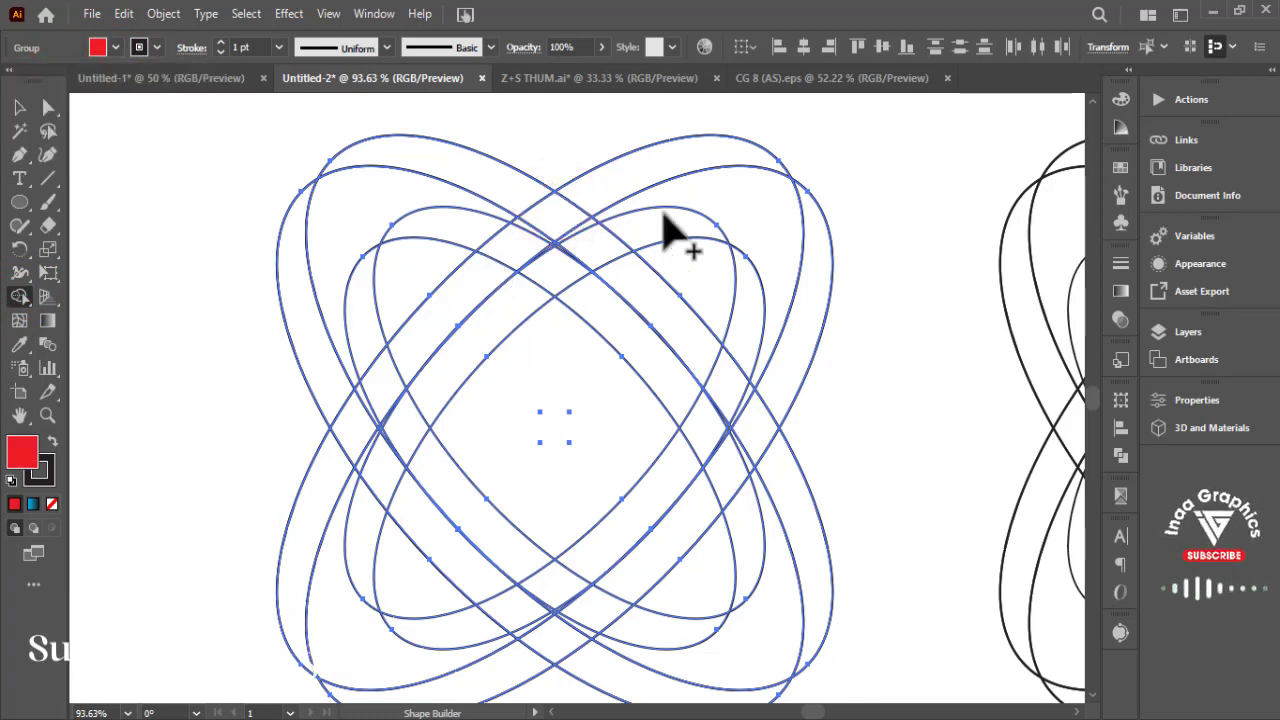
click(601, 243)
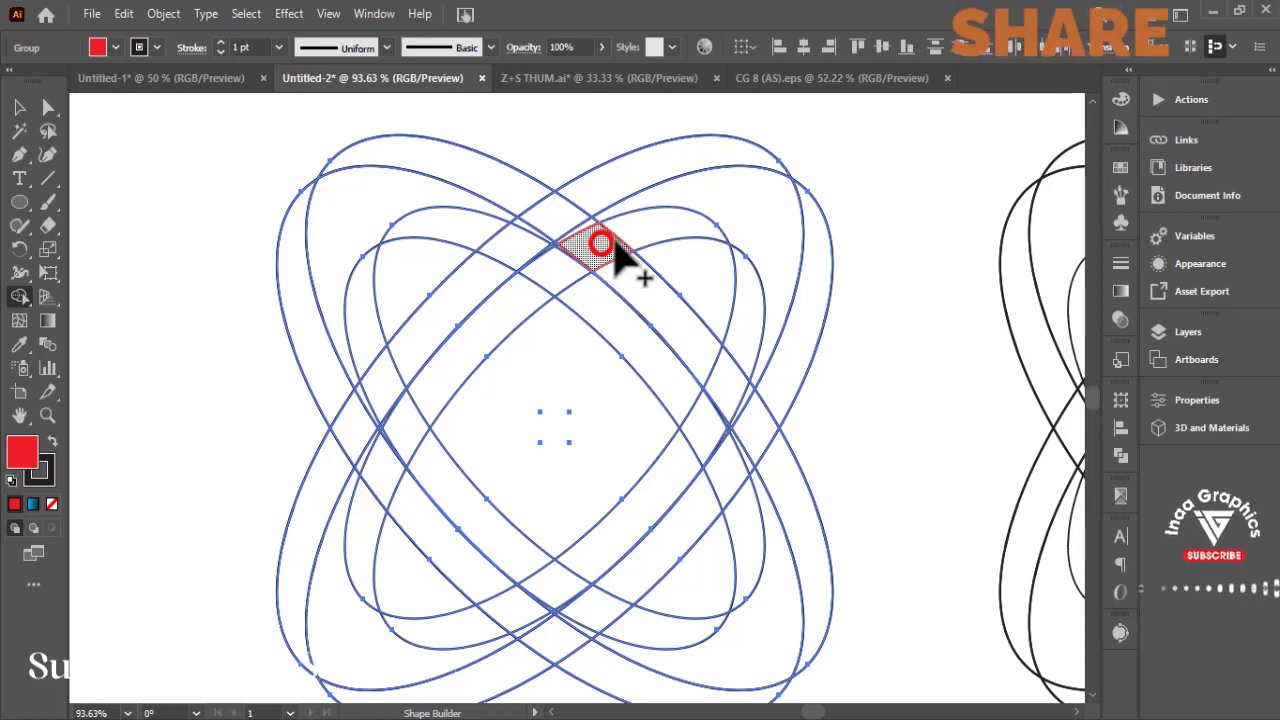
drag(615, 242, 640, 245)
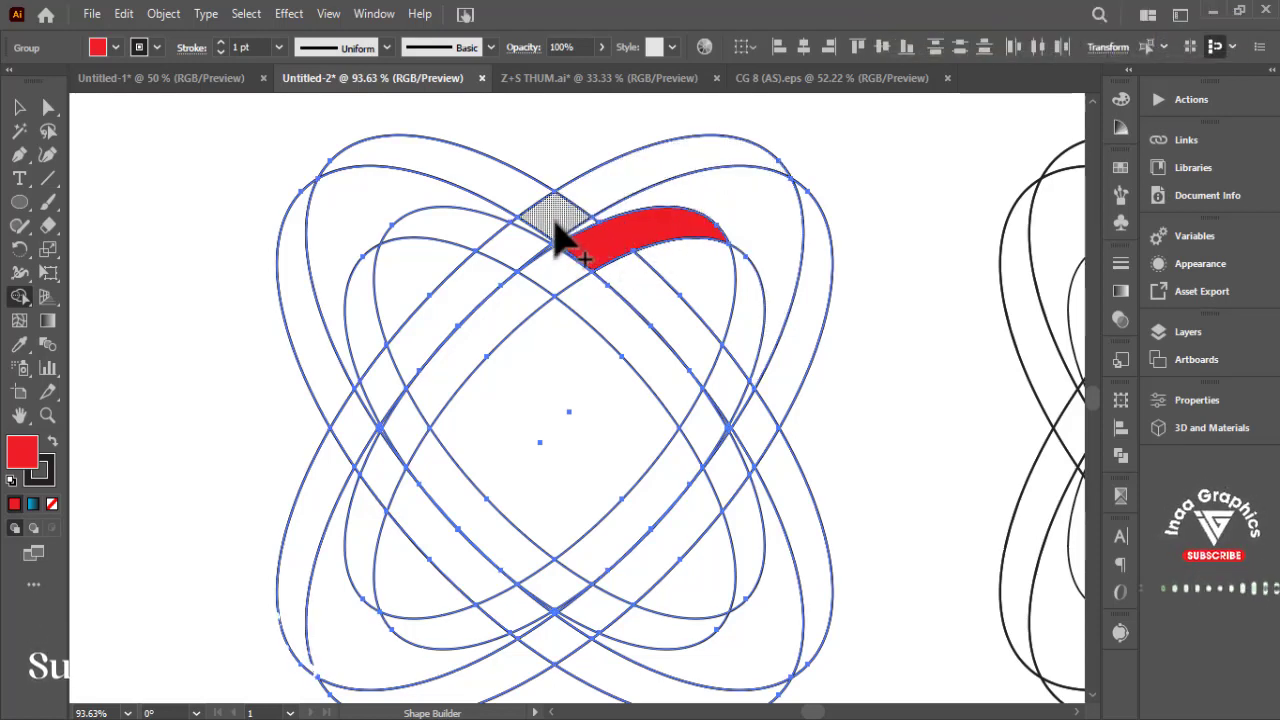
Merge the upper-right outer loop's top band, the crescent inside it and the small gaps at their junction into one red shape.
drag(526, 228, 606, 200)
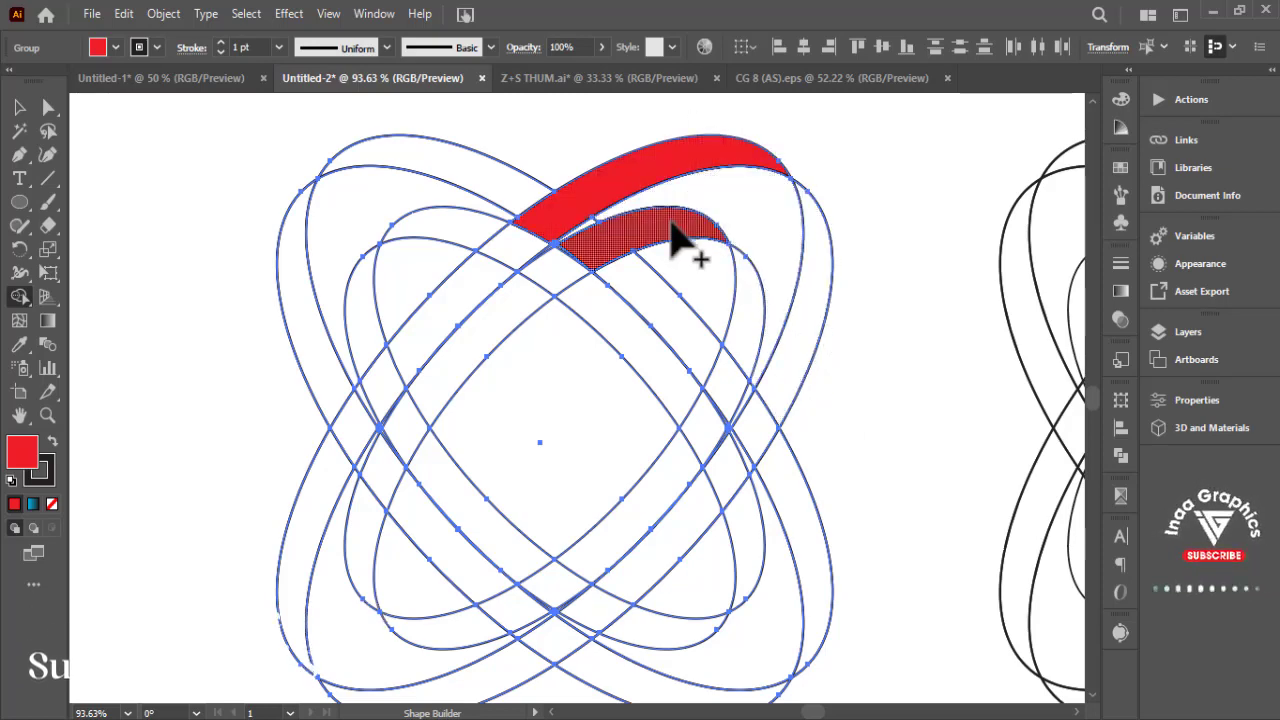
mouse_move(628, 188)
mouse_down()
mouse_move(690, 190)
mouse_move(725, 215)
mouse_move(700, 220)
mouse_up()
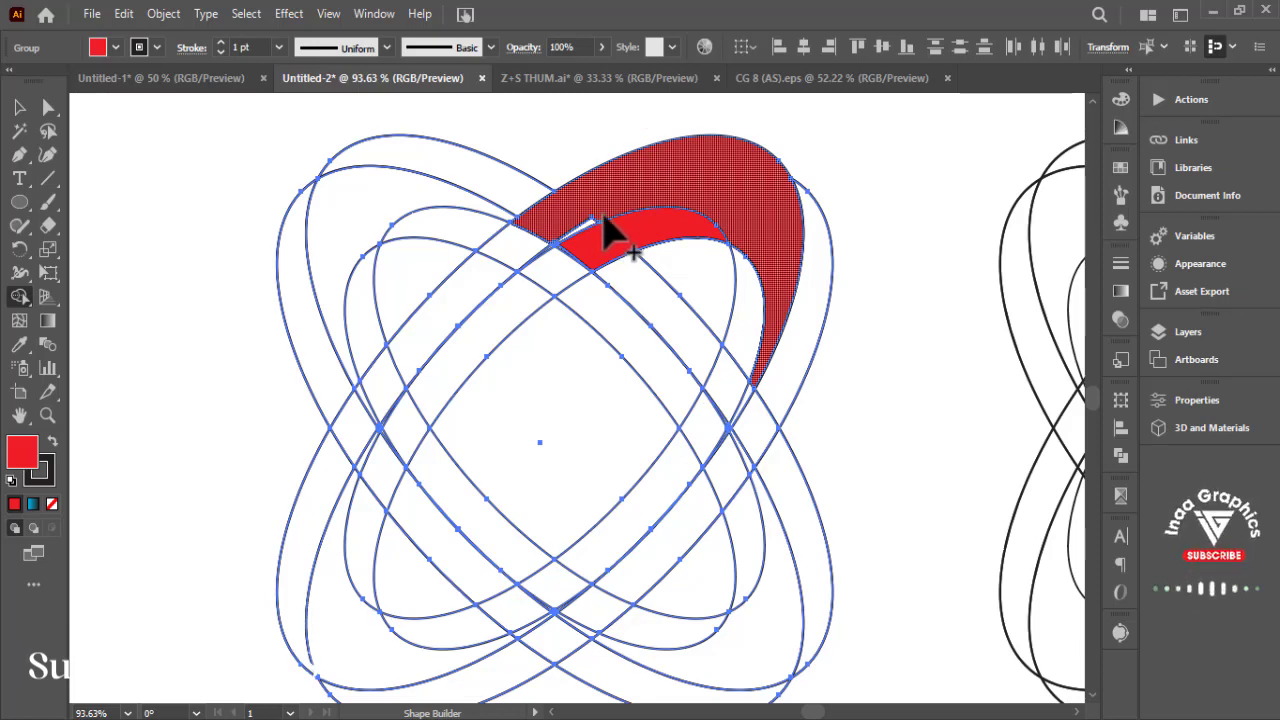
drag(604, 216, 597, 235)
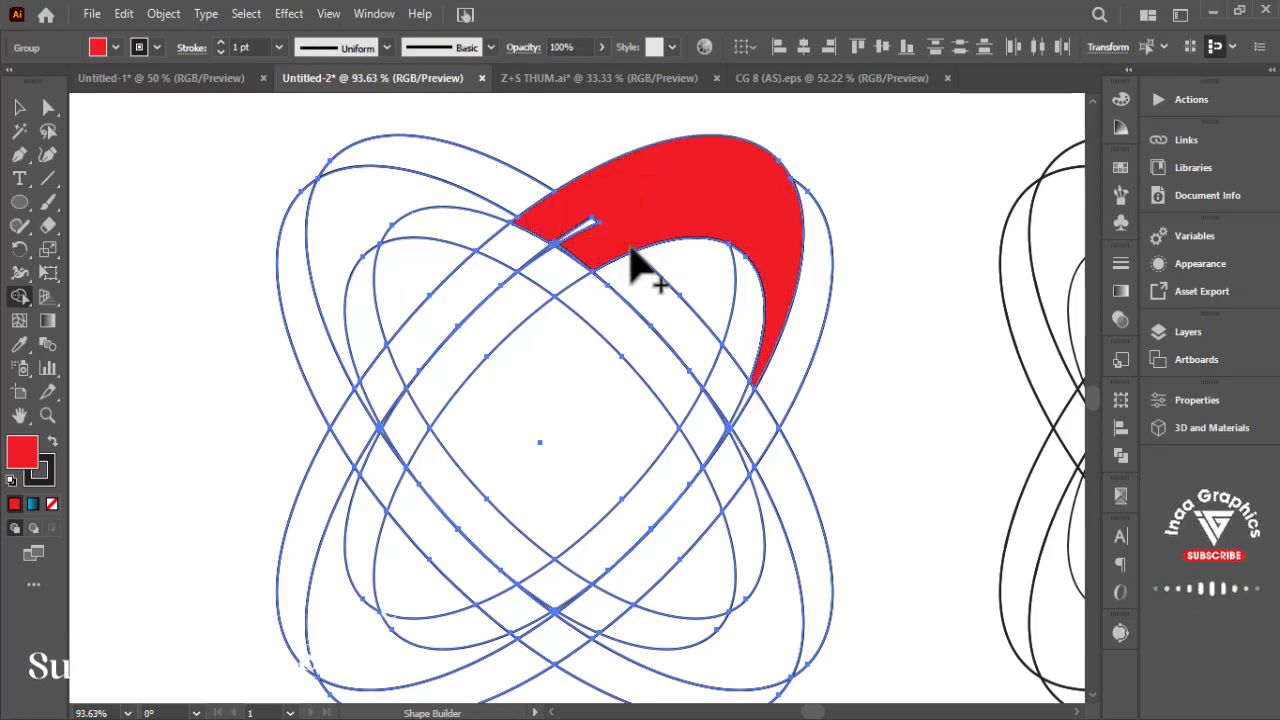
drag(601, 216, 588, 224)
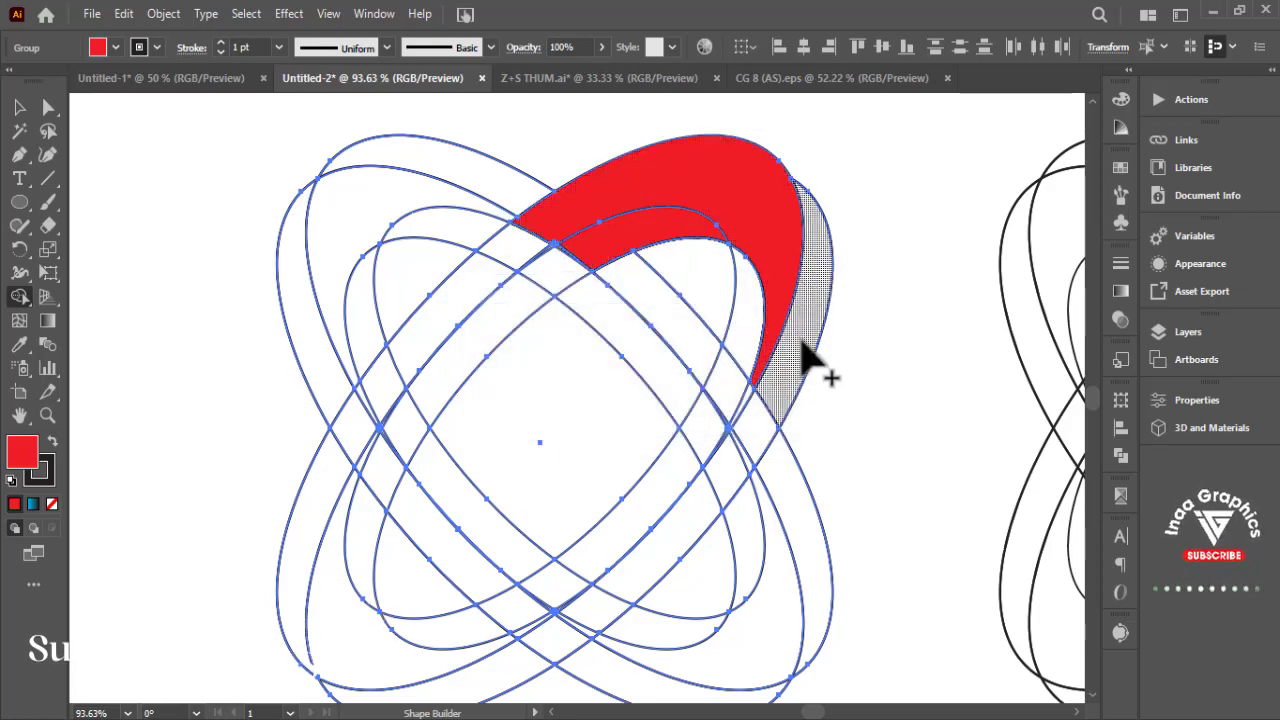
Merge the outer right band into a red strip ending at the lower crossing, and extend the adjoining inner red band down beside it.
drag(790, 395, 646, 606)
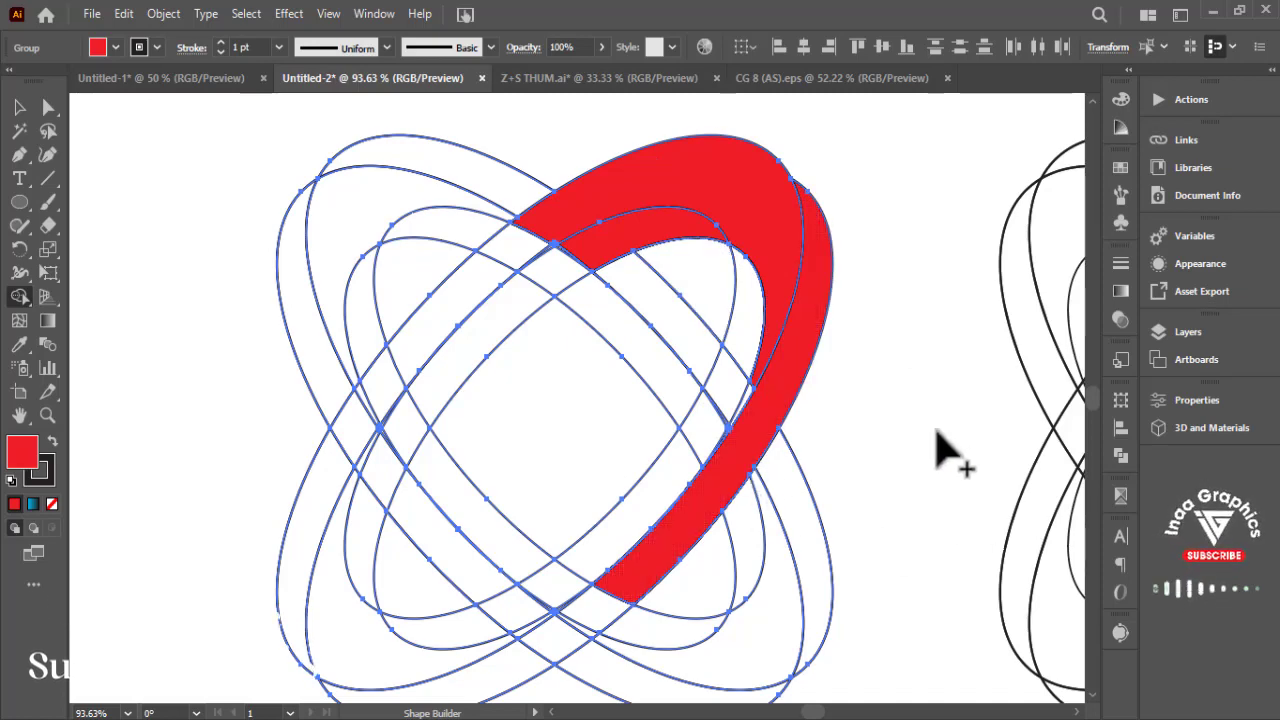
drag(720, 449, 831, 403)
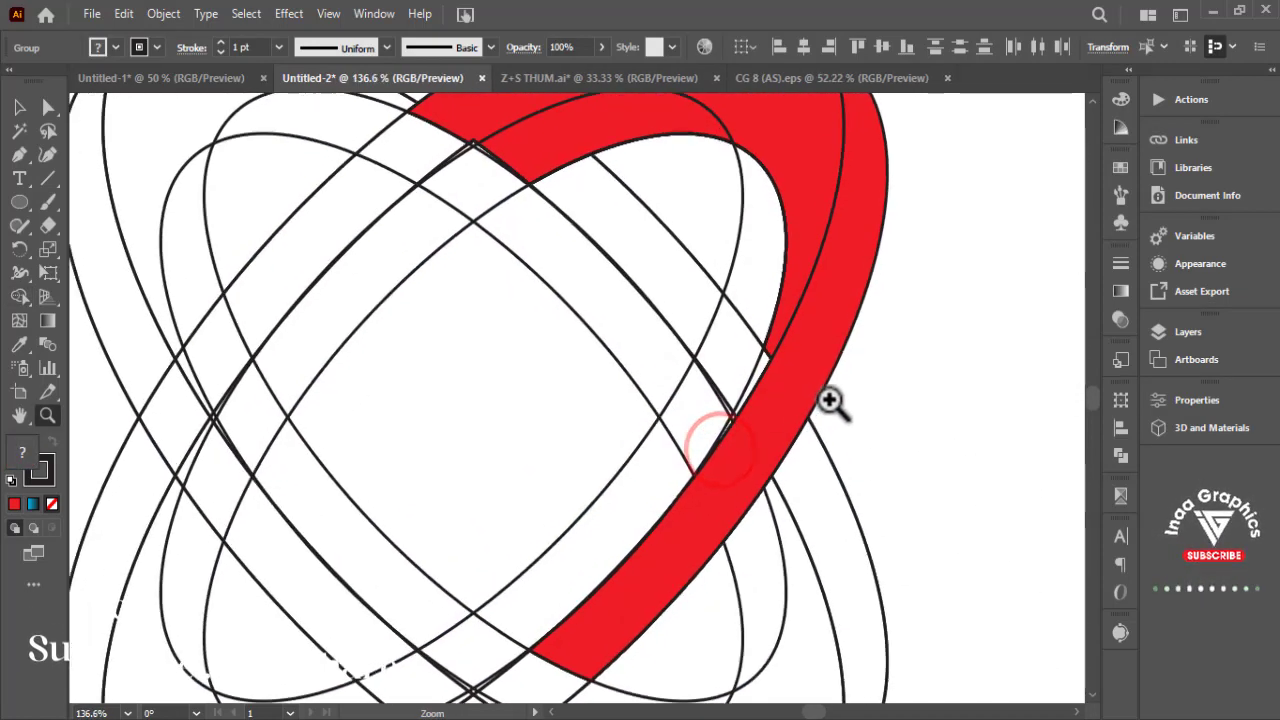
click(16, 298)
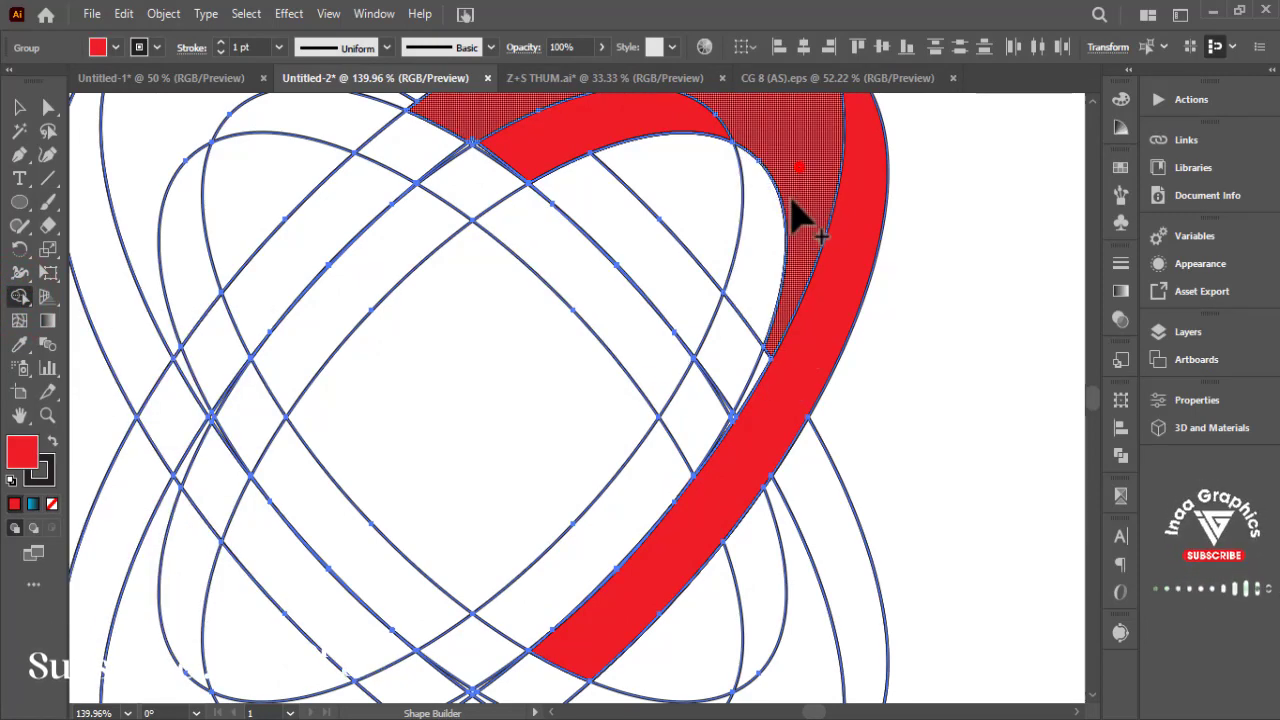
mouse_move(795, 215)
mouse_down()
mouse_move(743, 366)
mouse_move(634, 523)
mouse_move(672, 460)
mouse_move(580, 574)
mouse_up()
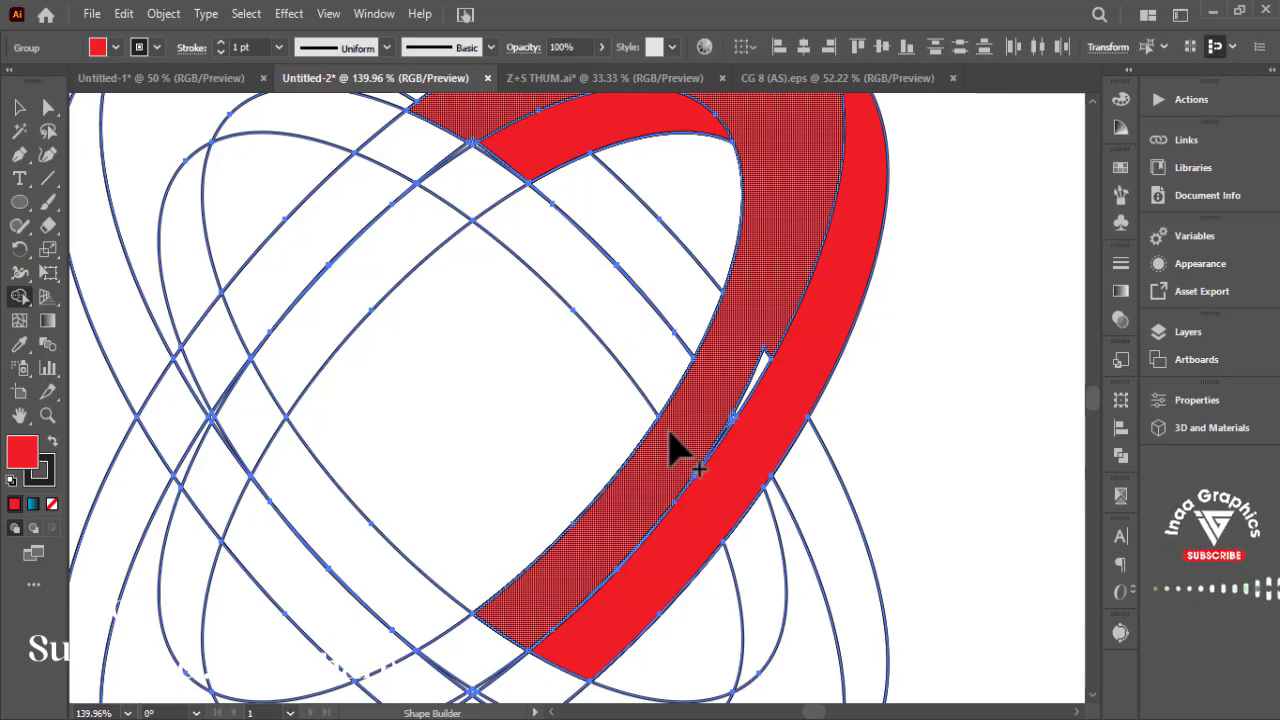
Merge the small white gaps between the two red bands at the right crossing into the inner band with the Shape Builder.
key(z)
drag(727, 395, 1063, 289)
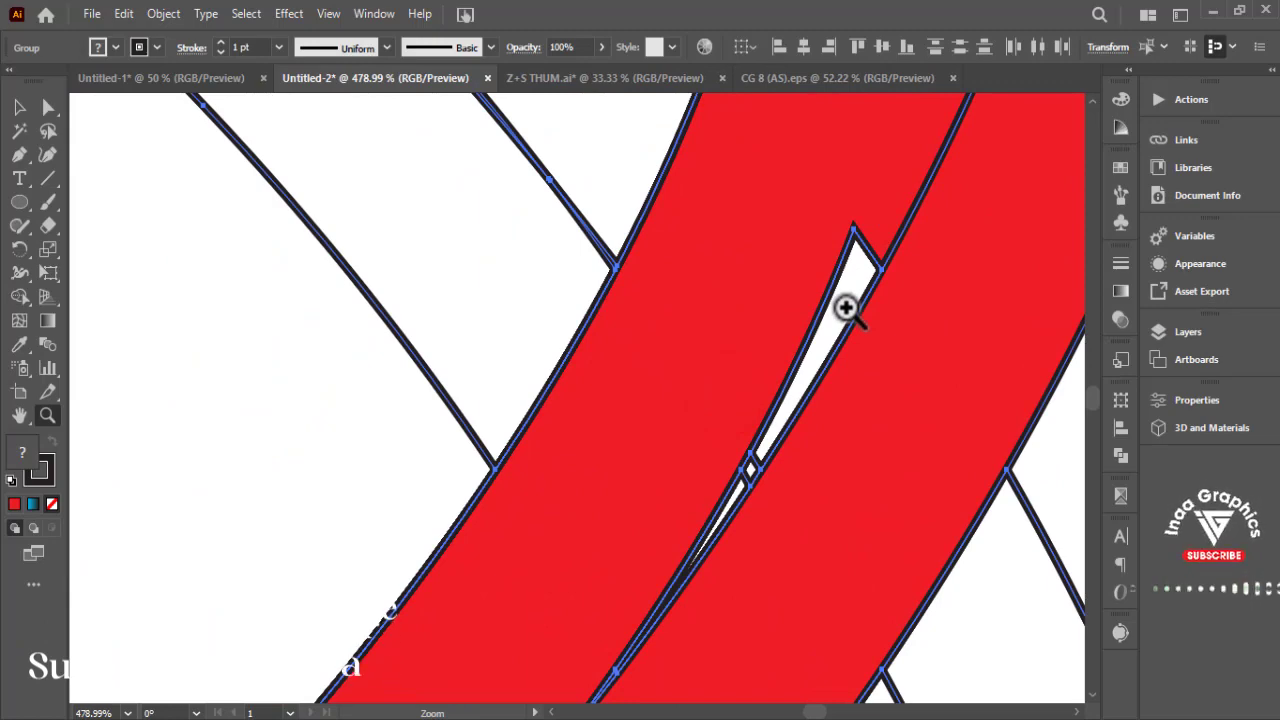
key(shift+m)
drag(884, 209, 830, 318)
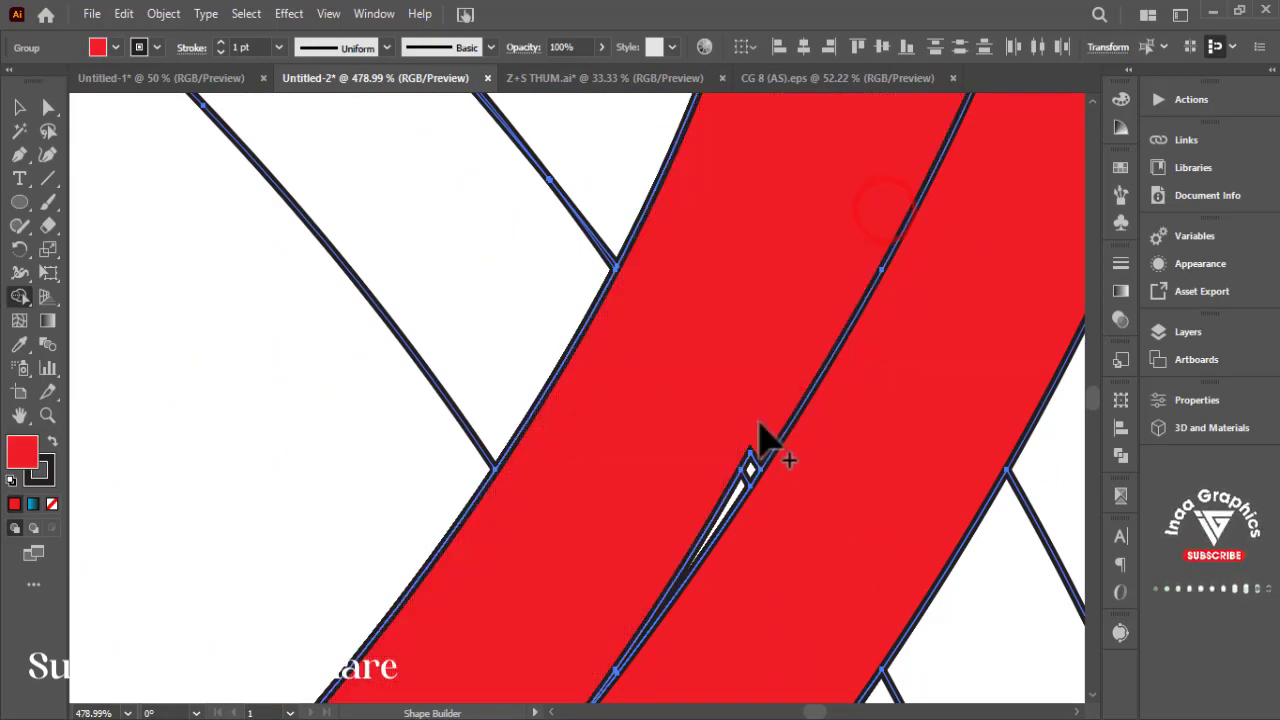
mouse_move(747, 459)
mouse_down()
mouse_move(907, 204)
mouse_move(880, 240)
mouse_up()
key(space)
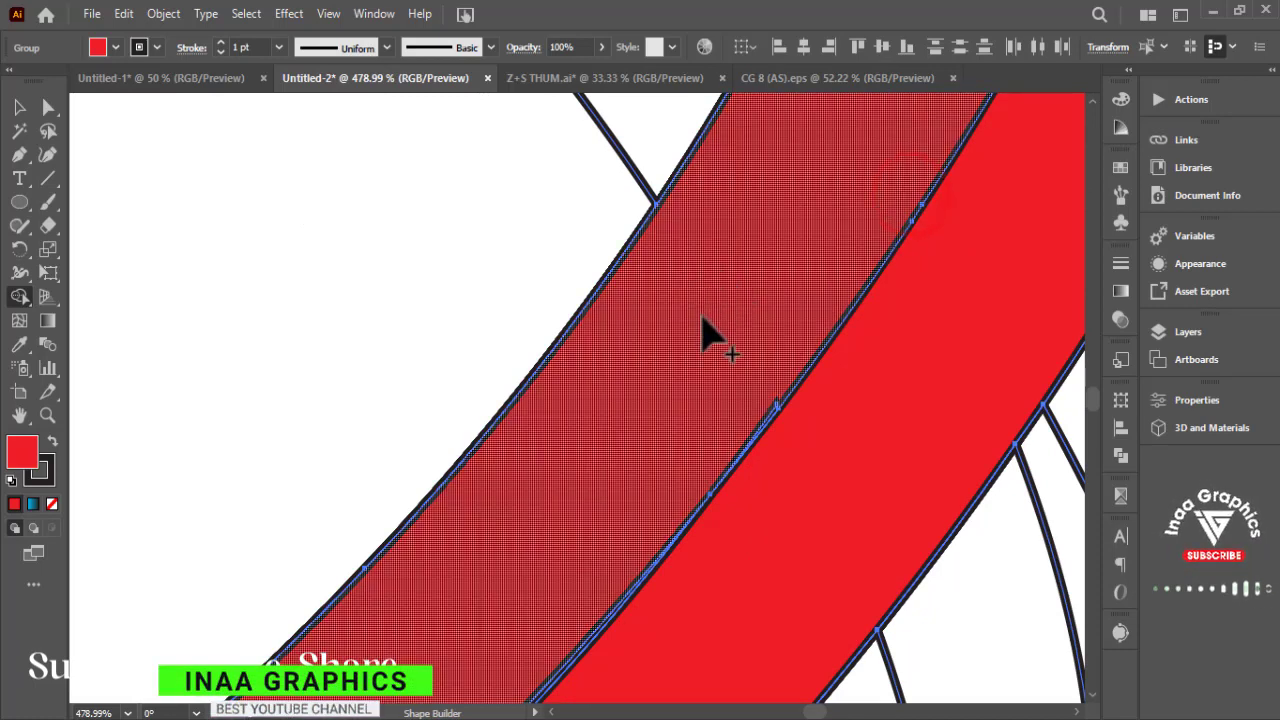
Merge the remaining hairline slivers along the seam between the two red bands, from the lower crossing upward, into the inner band.
key(space)
drag(671, 418, 848, 124)
key(z)
drag(582, 517, 944, 378)
key(space)
drag(645, 550, 834, 249)
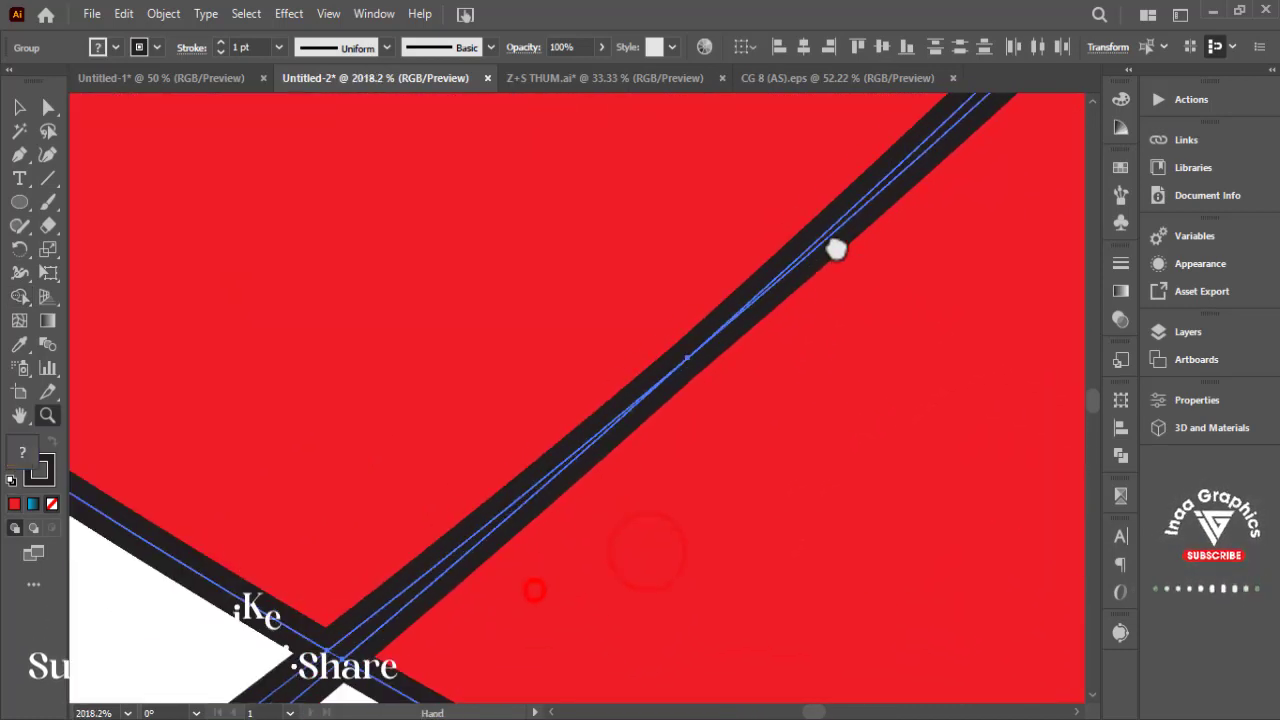
drag(691, 443, 760, 362)
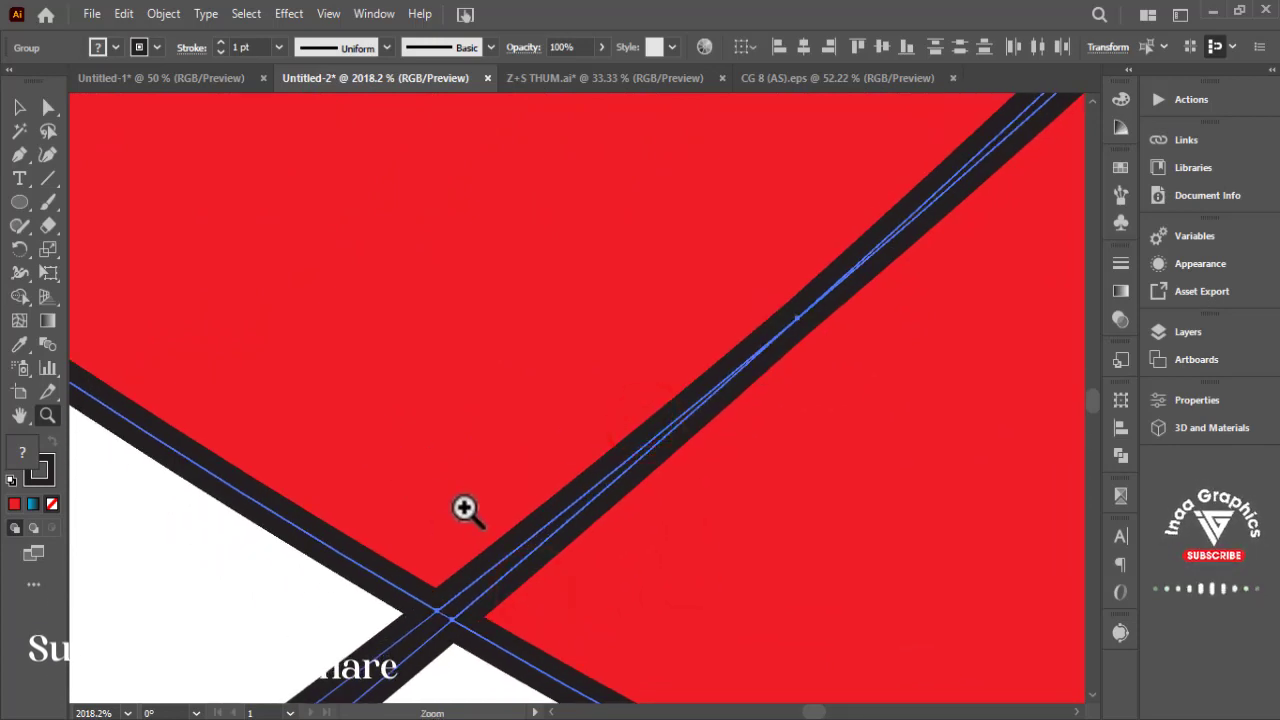
key(shift+m)
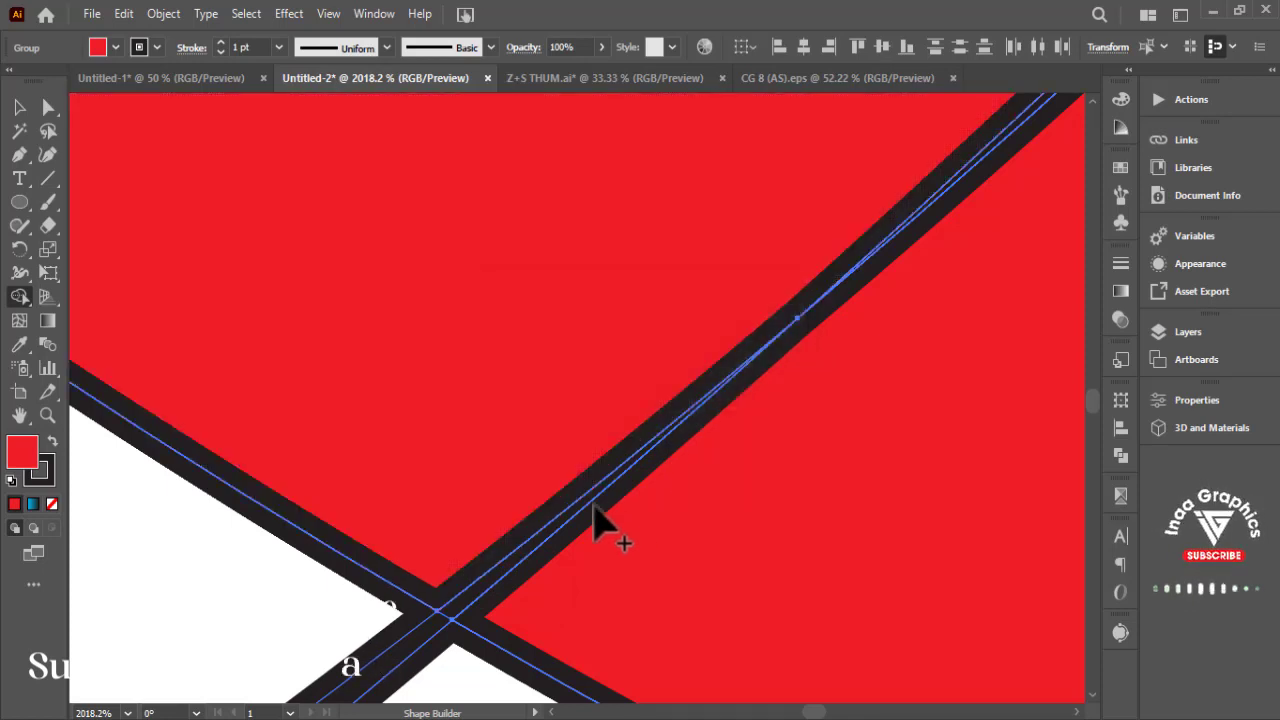
click(557, 478)
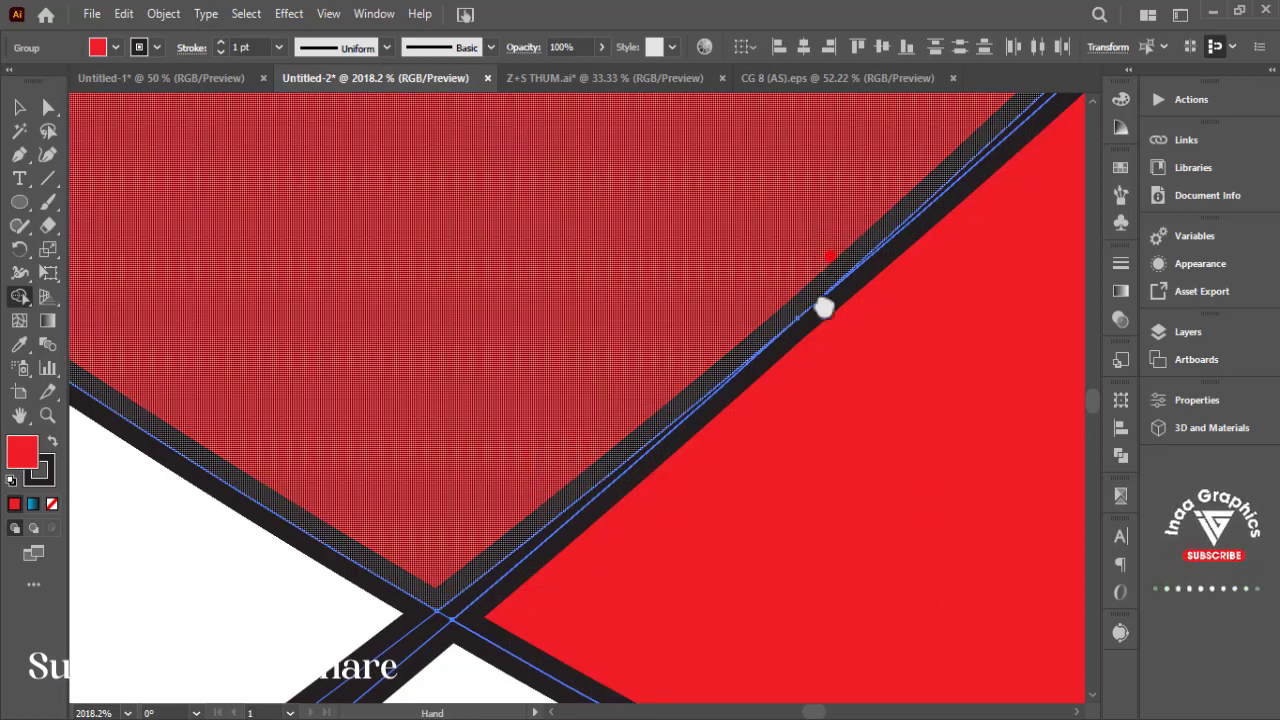
drag(824, 308, 702, 588)
drag(866, 300, 456, 425)
click(730, 278)
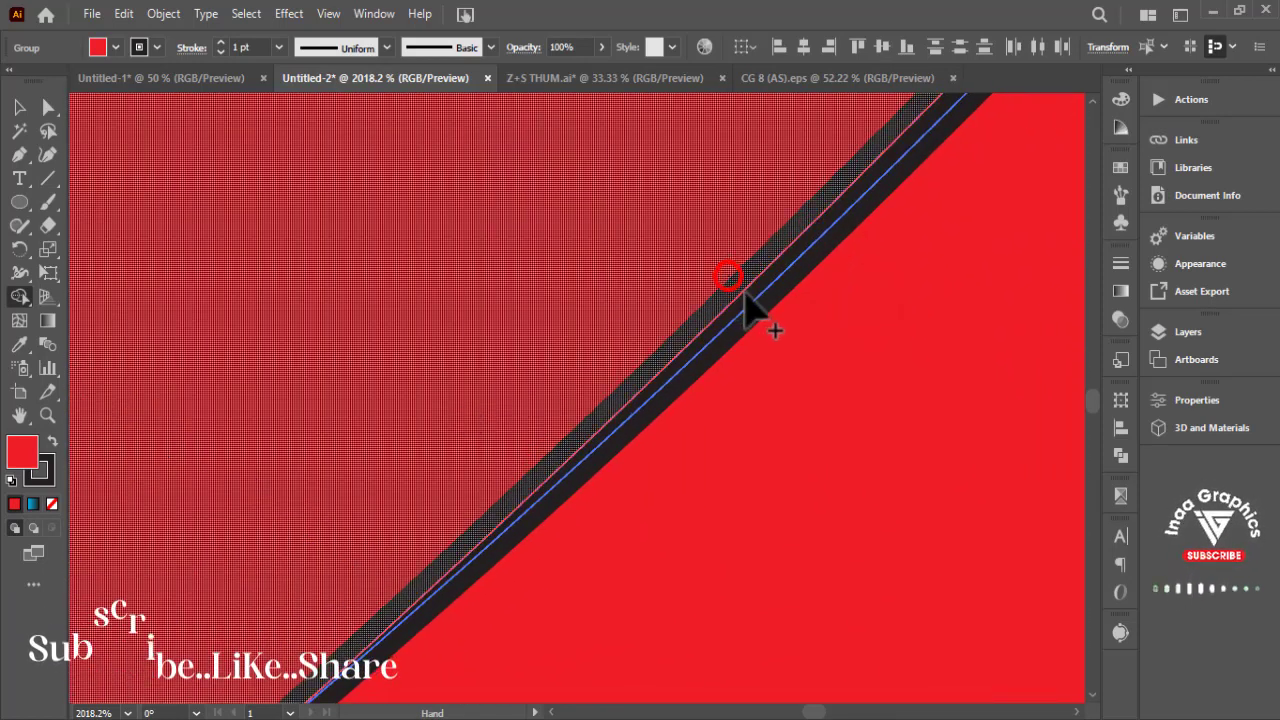
drag(889, 189, 683, 623)
drag(852, 329, 447, 525)
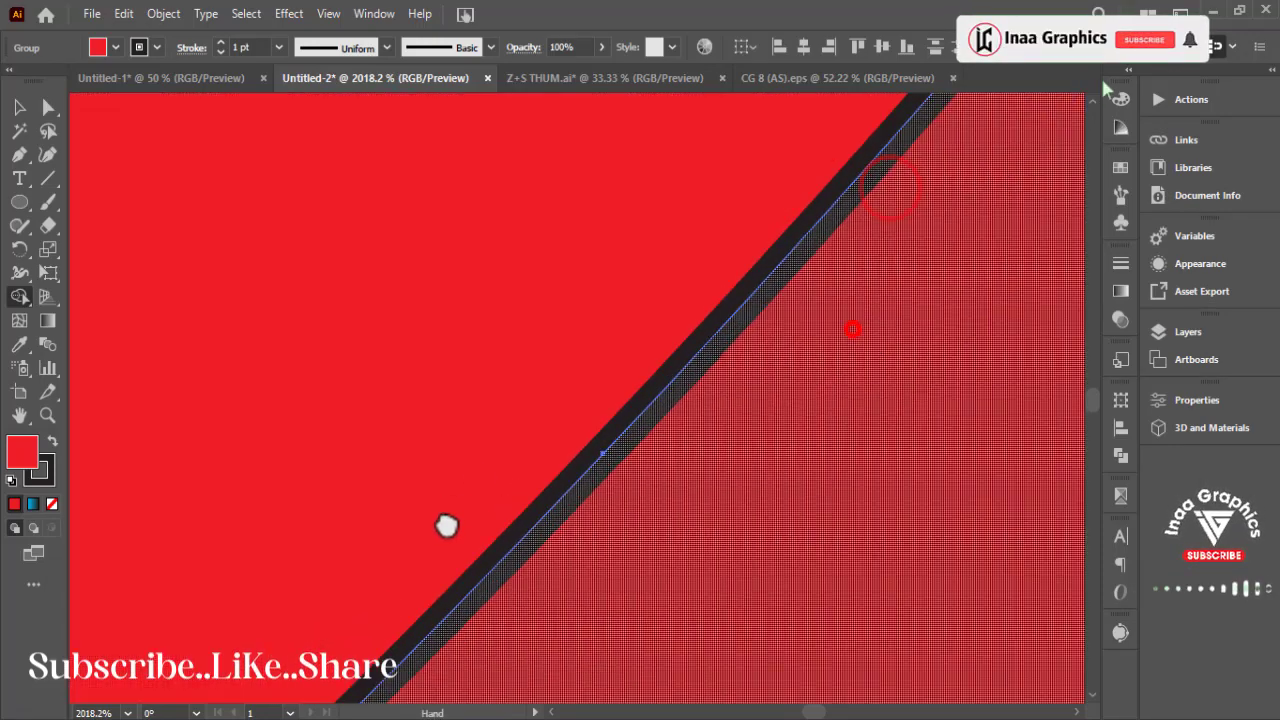
drag(700, 316, 557, 534)
drag(718, 276, 473, 505)
drag(677, 340, 460, 614)
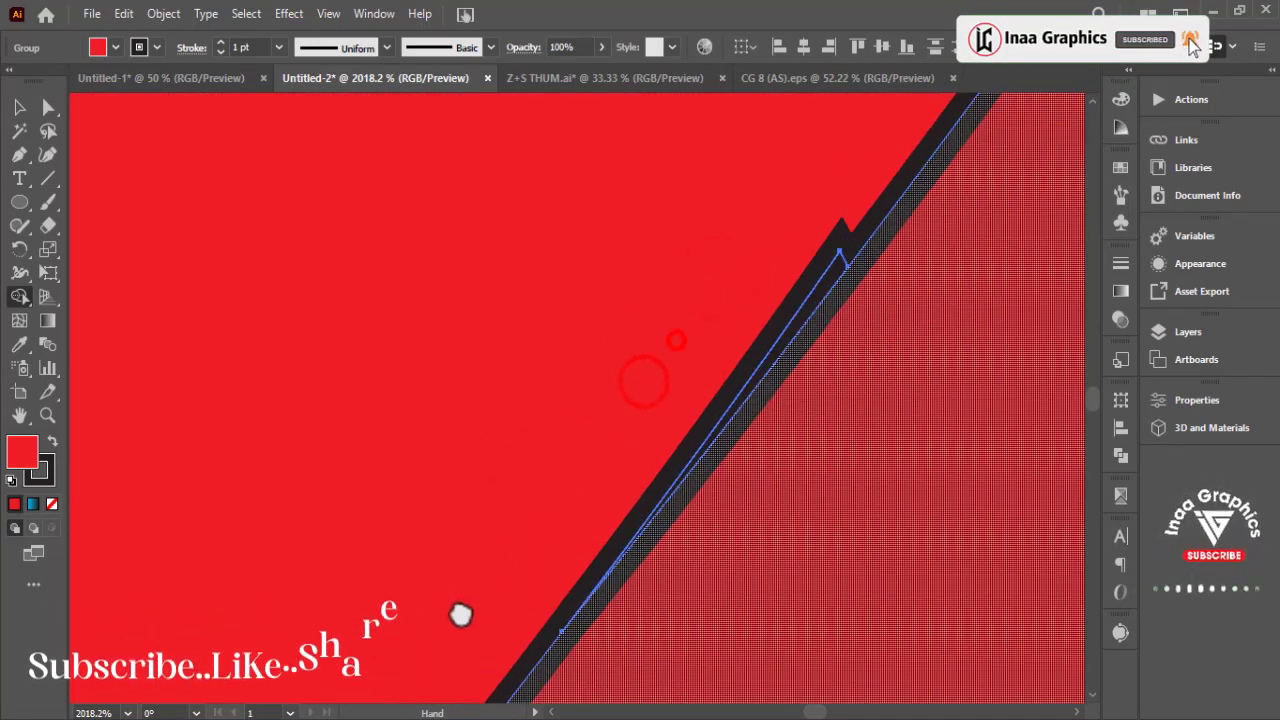
drag(694, 420, 588, 491)
drag(750, 282, 731, 349)
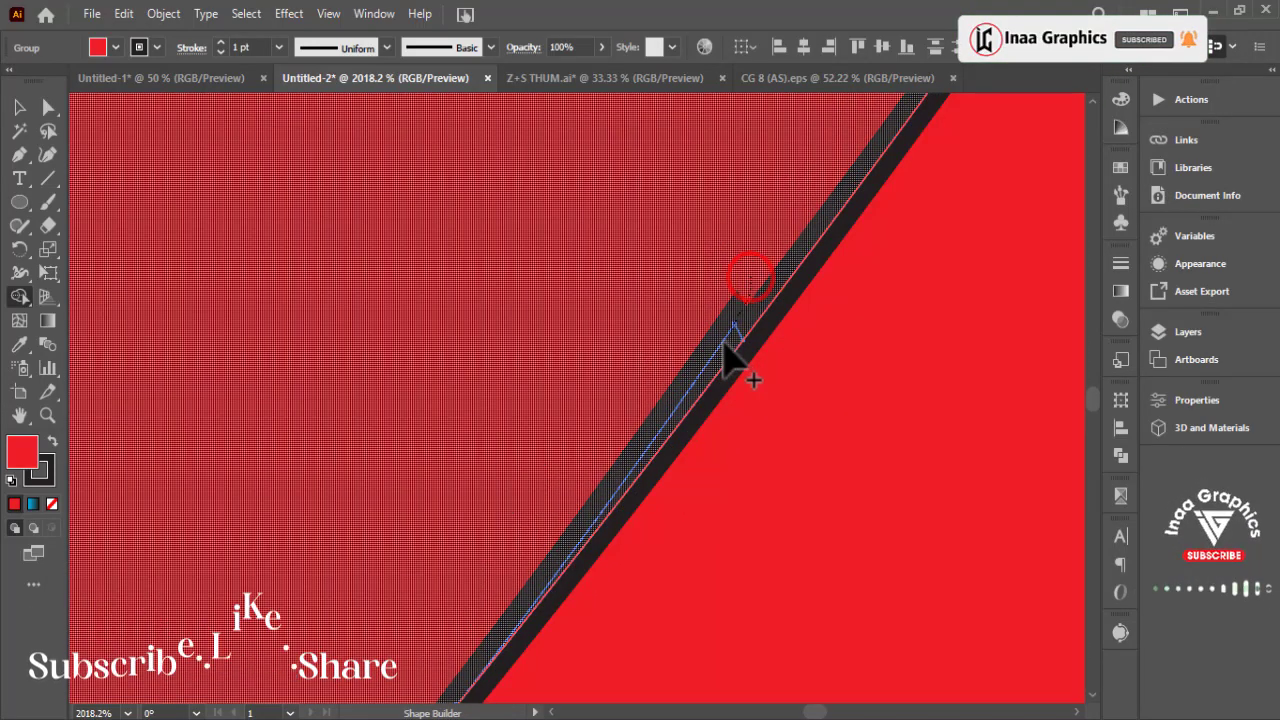
mouse_move(780, 222)
mouse_down()
mouse_move(860, 200)
mouse_move(709, 286)
mouse_up()
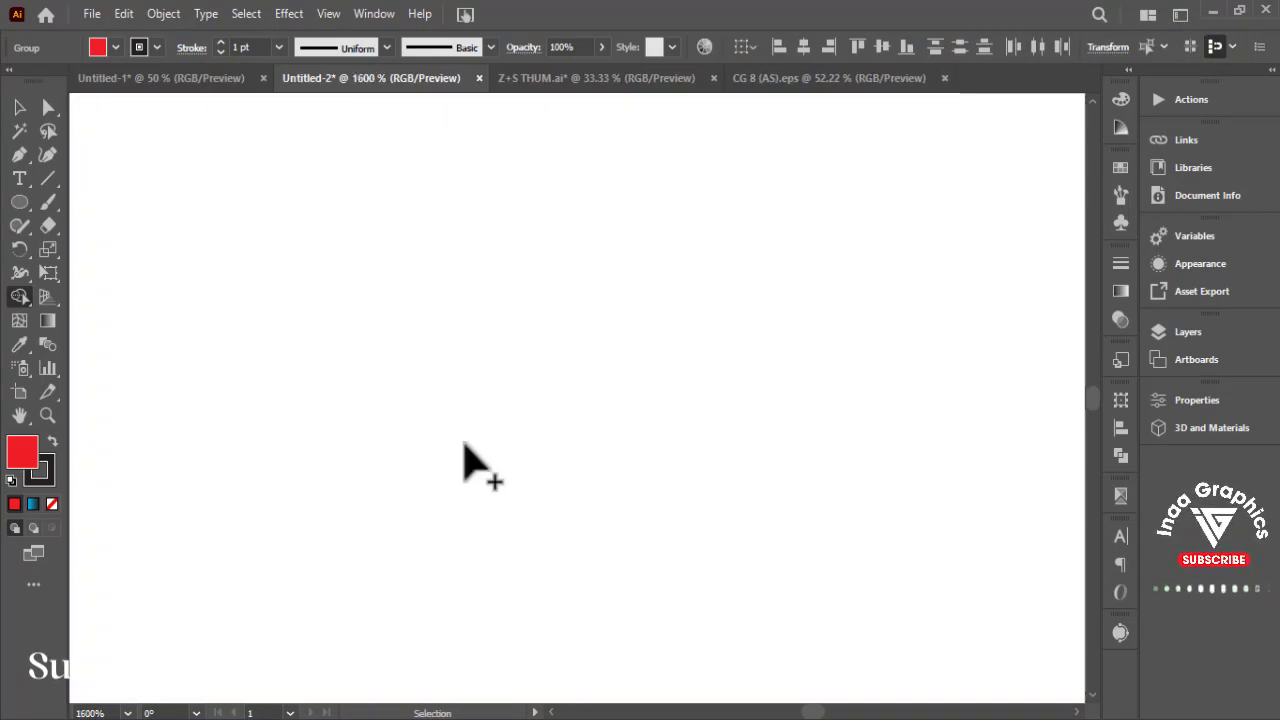
Merge the tiny gaps where the outer and inner red top bands meet at the upper crossing with the Shape Builder.
key(ctrl+minus)
key(ctrl+minus)
key(ctrl+minus)
key(ctrl+minus)
key(ctrl+minus)
key(ctrl+minus)
key(ctrl+minus)
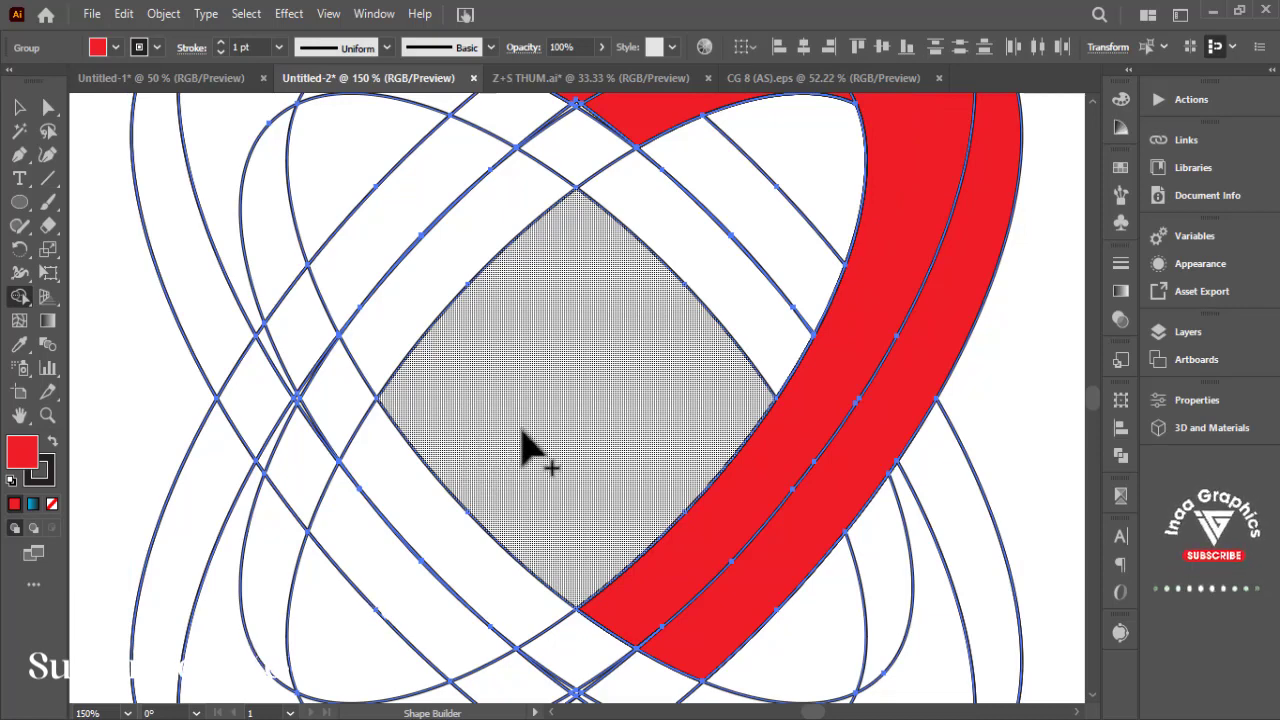
drag(677, 208, 640, 430)
key(z)
drag(528, 321, 972, 321)
drag(780, 371, 671, 467)
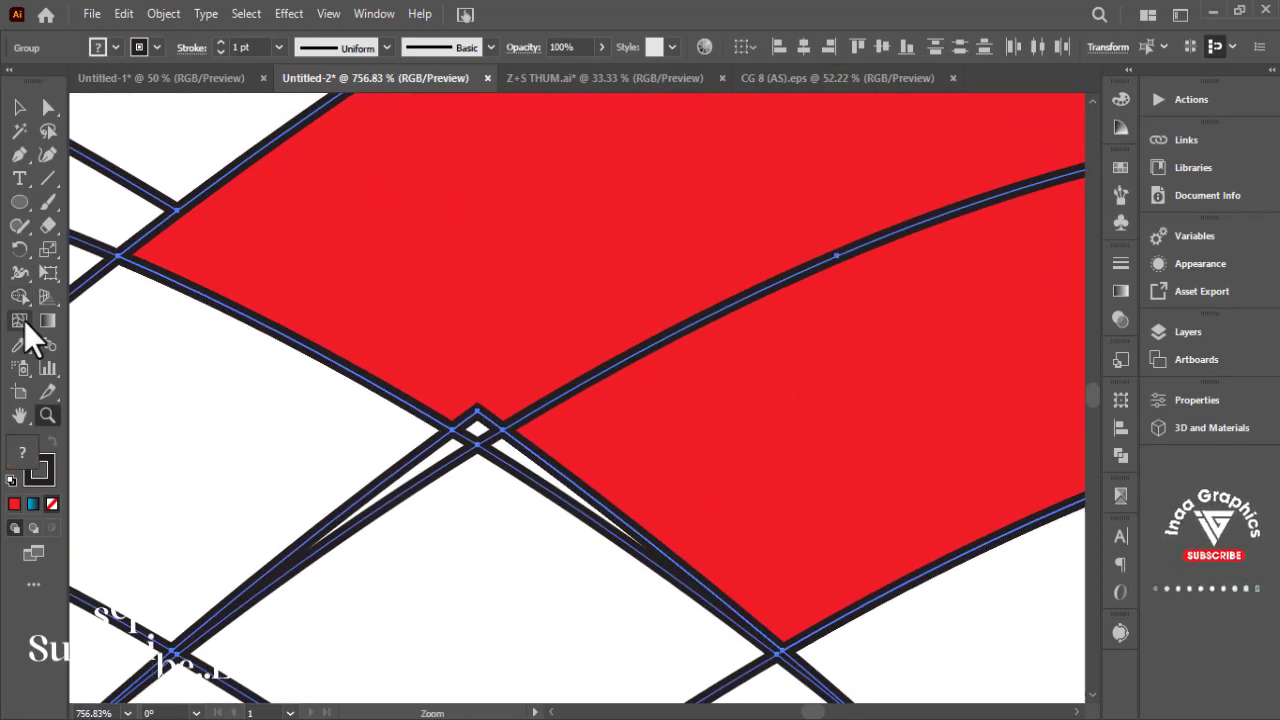
key(shift+m)
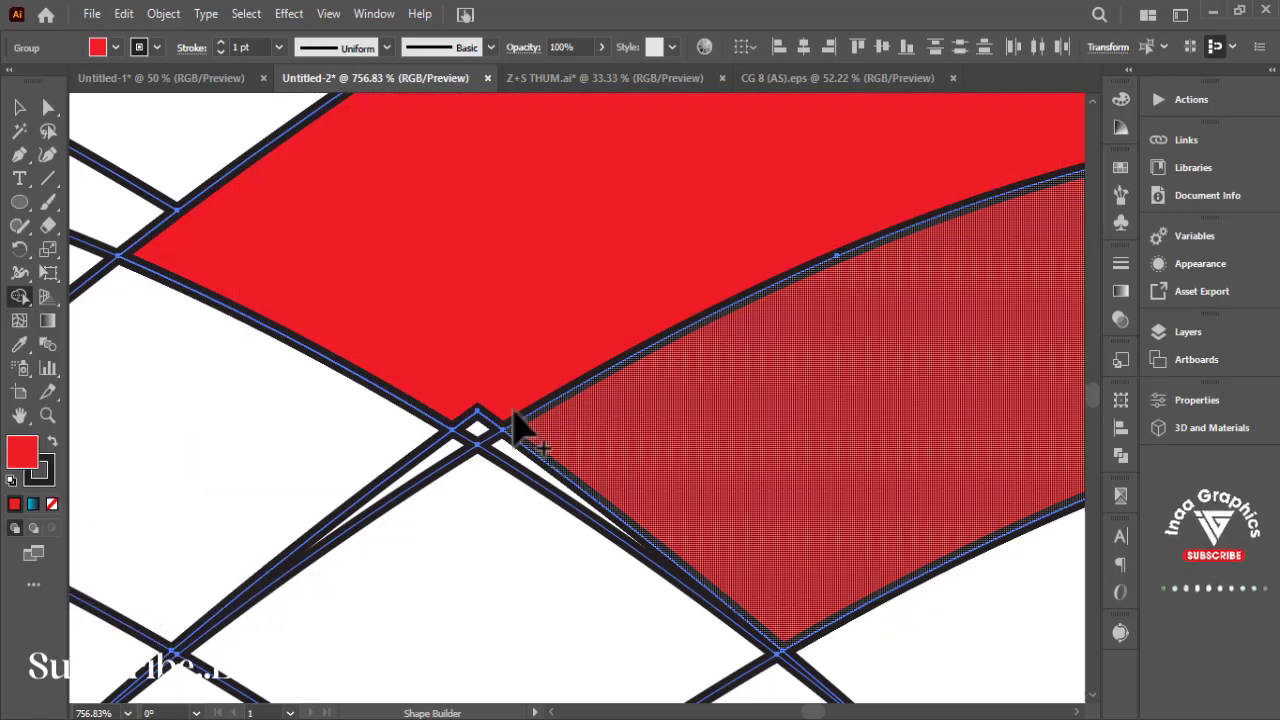
drag(489, 378, 469, 425)
drag(586, 461, 527, 461)
Examine the seam along the inner loop's red top band for leftover gaps, and review the whole red shape.
drag(595, 307, 288, 641)
drag(869, 311, 133, 272)
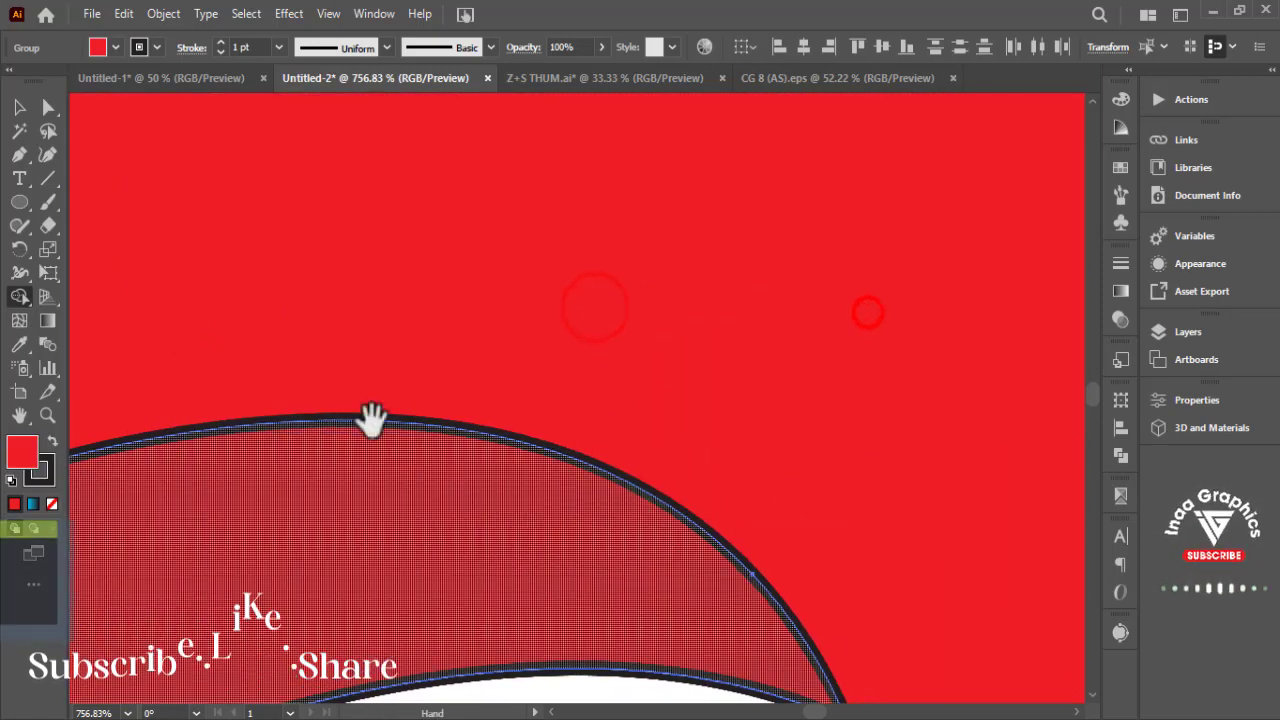
drag(669, 497, 571, 206)
drag(630, 567, 636, 307)
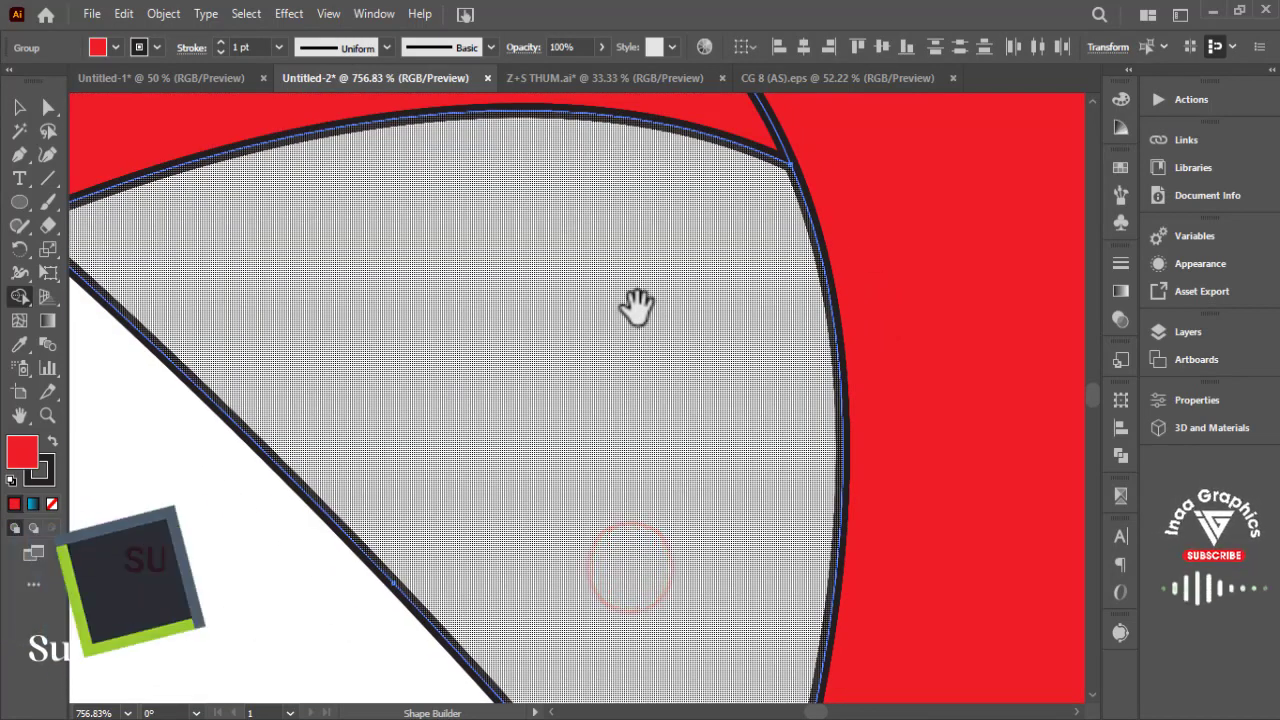
key(ctrl+minus)
key(ctrl+minus)
key(ctrl+minus)
key(ctrl+minus)
key(ctrl+minus)
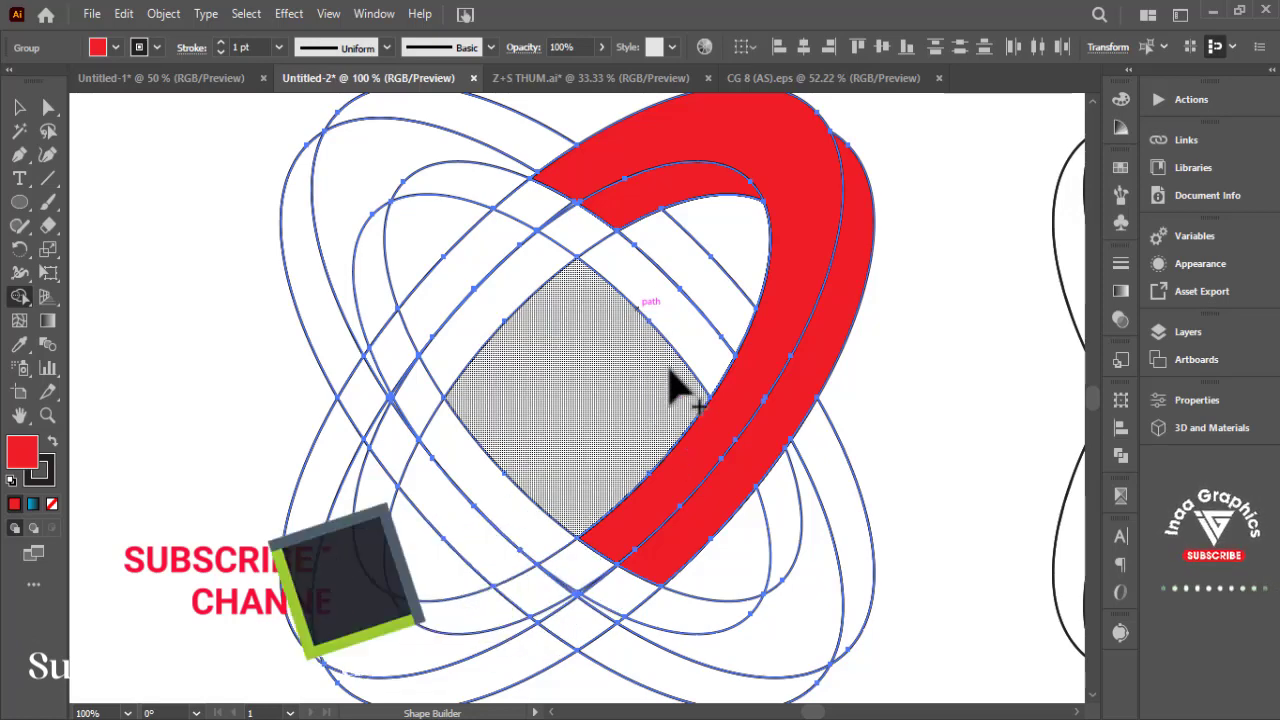
drag(822, 265, 825, 310)
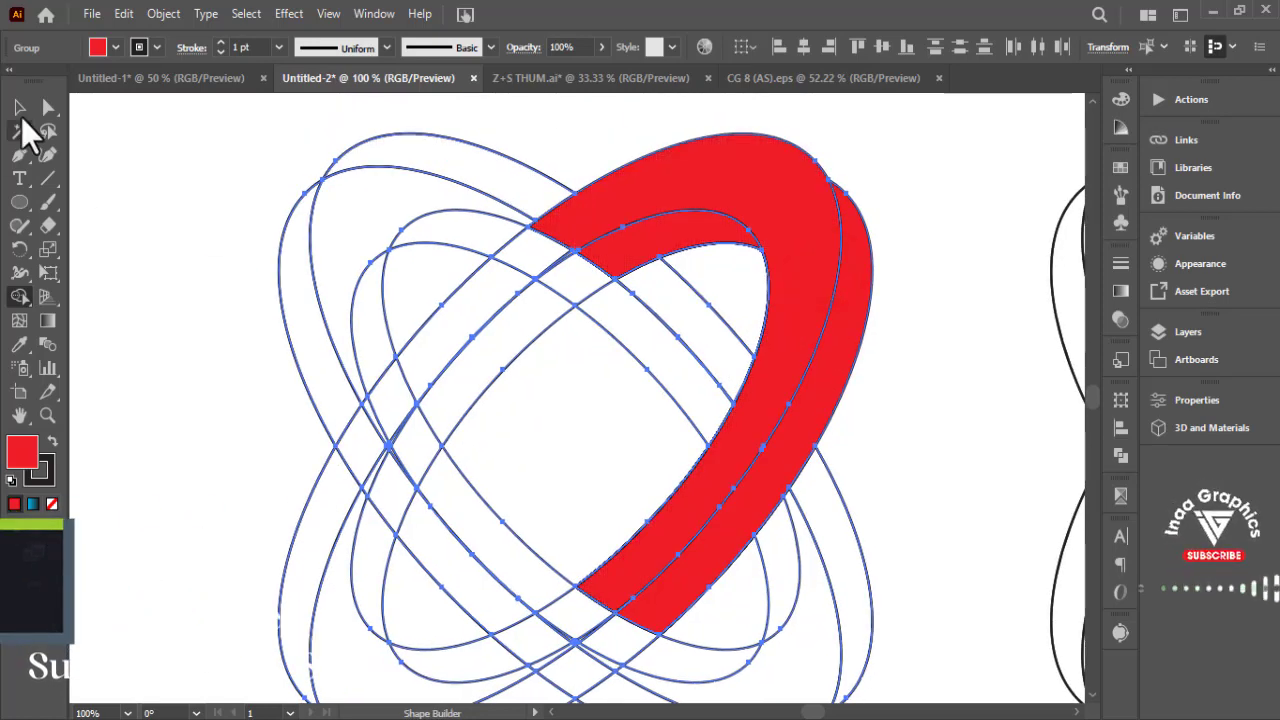
Ungroup both crossed ellipse groups of the original artwork so that each red band can be selected separately.
click(20, 107)
click(173, 285)
right_click(791, 286)
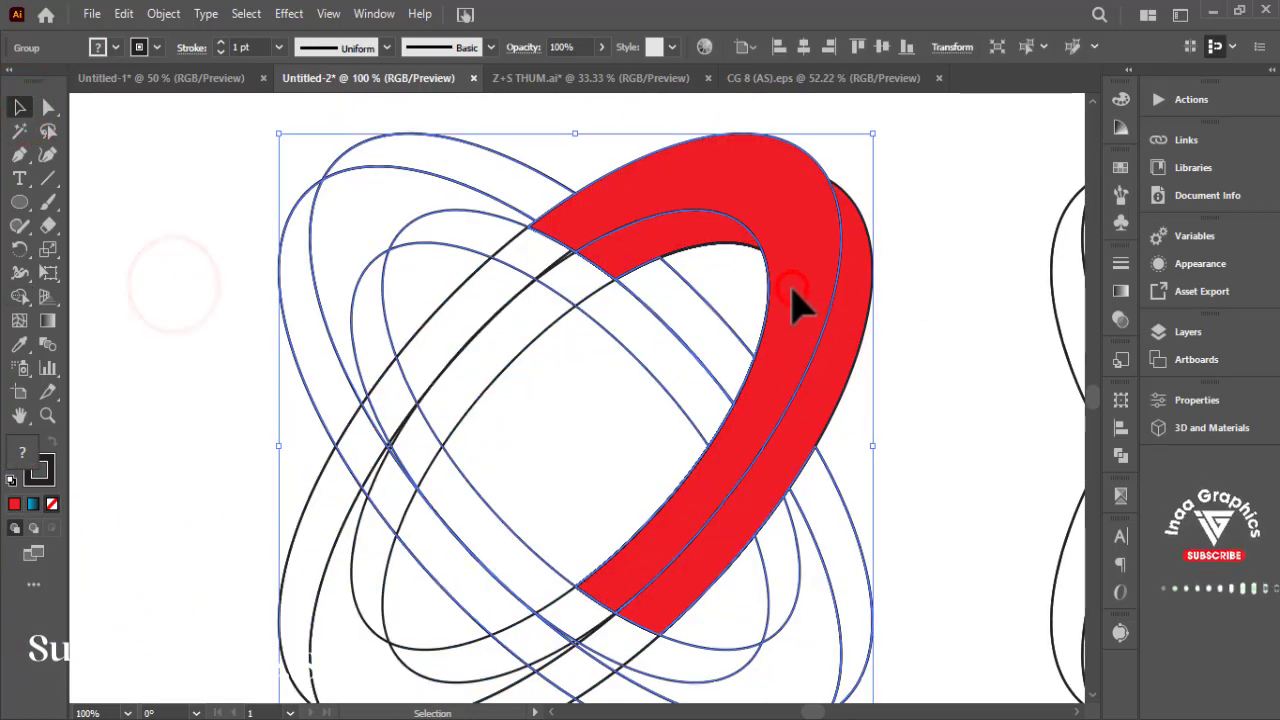
click(837, 539)
click(920, 329)
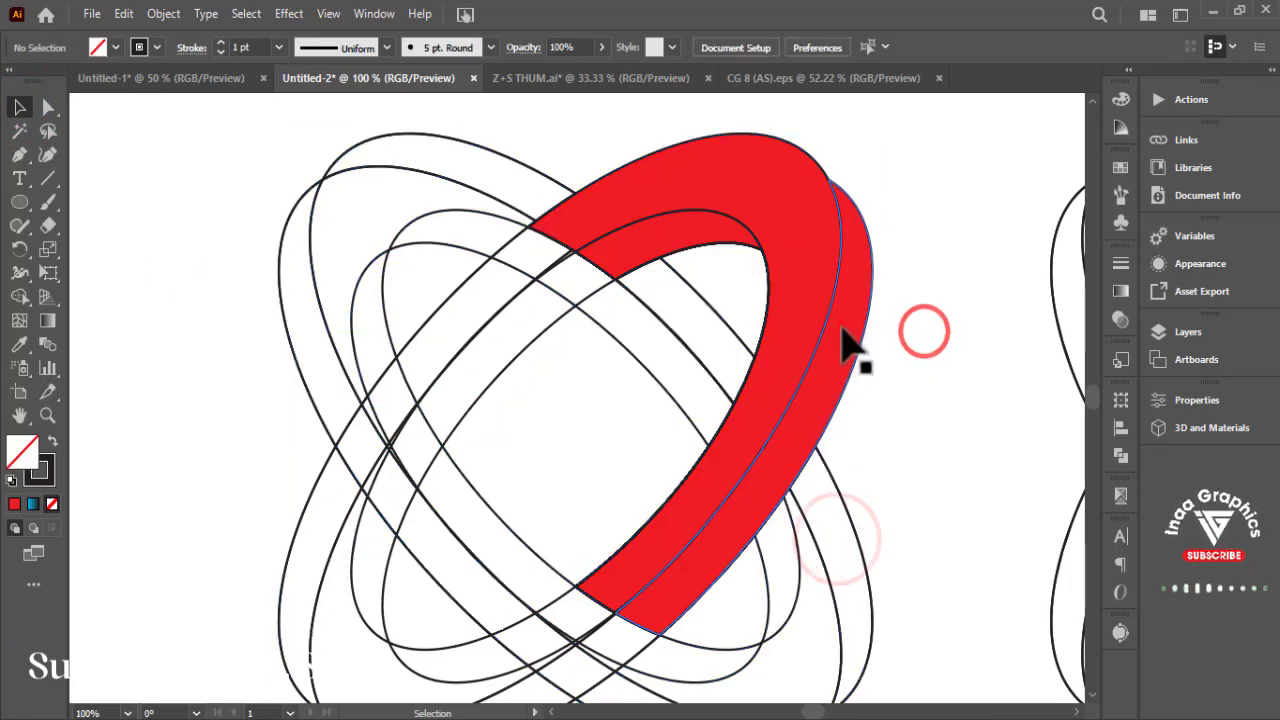
click(849, 340)
right_click(842, 330)
click(880, 537)
click(949, 329)
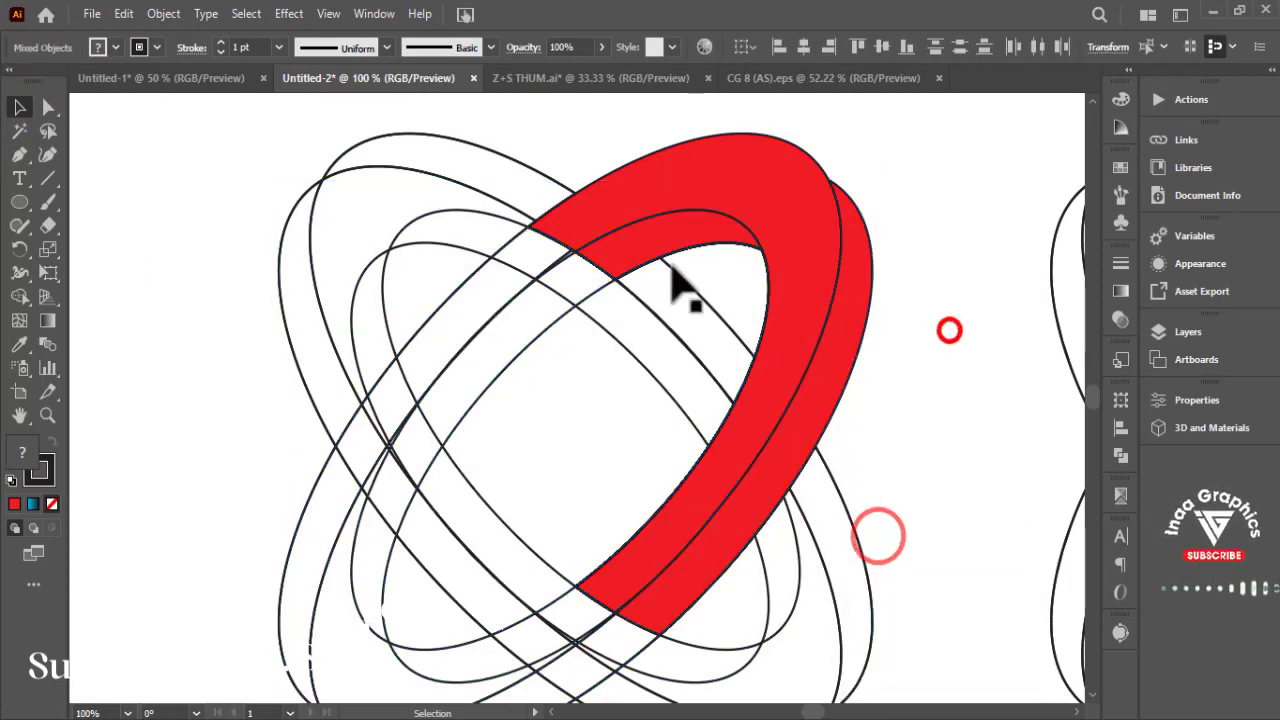
click(670, 247)
shift+click(722, 187)
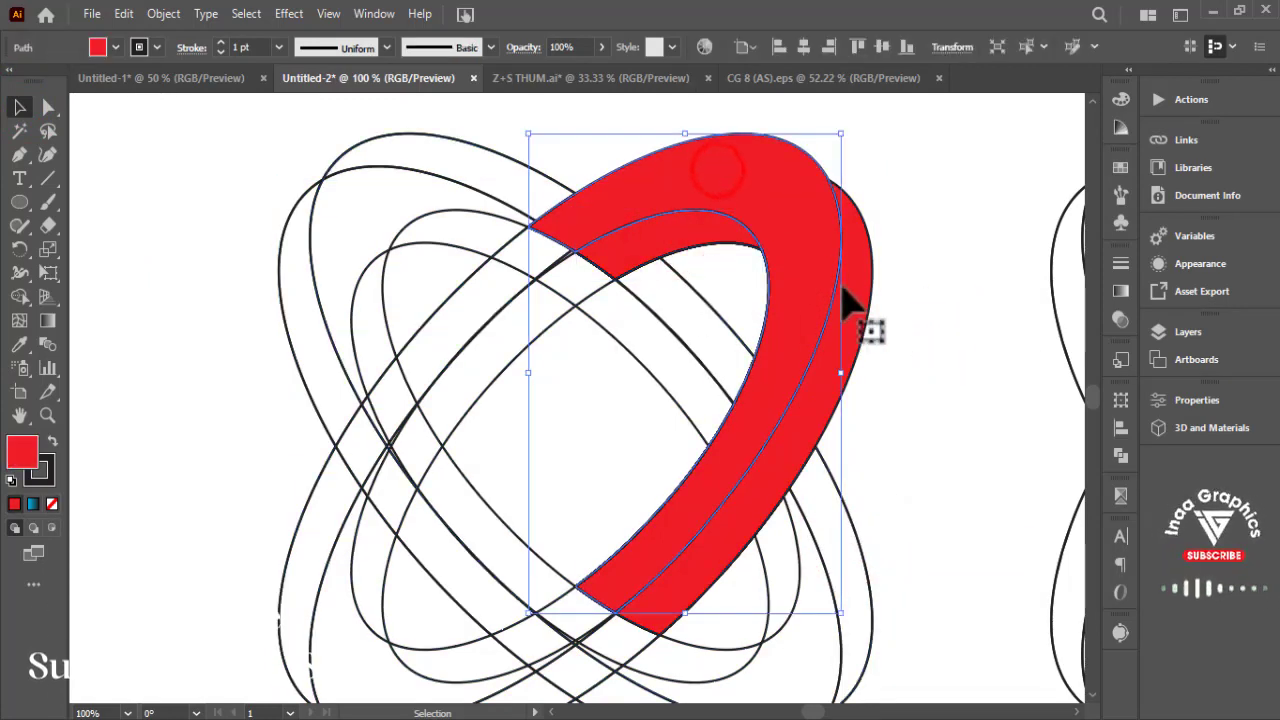
click(957, 330)
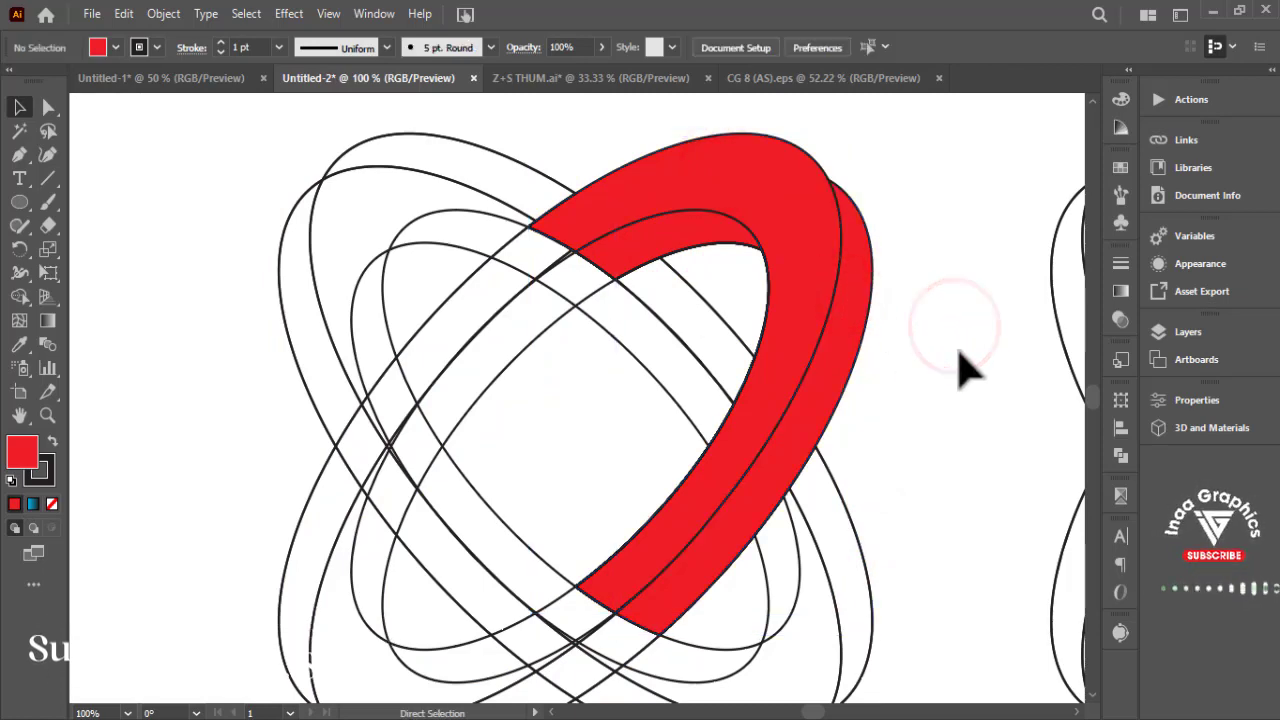
Fill all the red band shapes with the blue-to-black gradient sampled from the rectangle beside the artboard, removing their strokes.
key(ctrl+minus)
key(ctrl+minus)
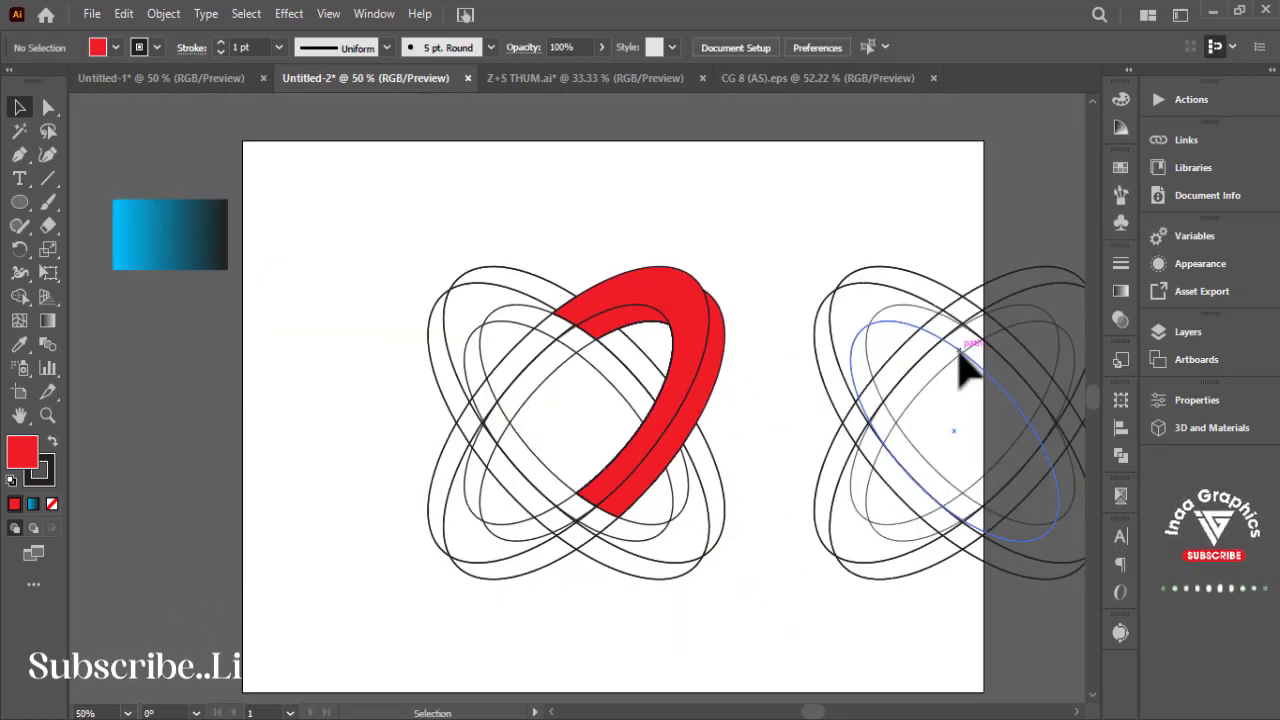
key(ctrl+plus)
drag(314, 280, 360, 280)
drag(346, 211, 360, 244)
click(376, 200)
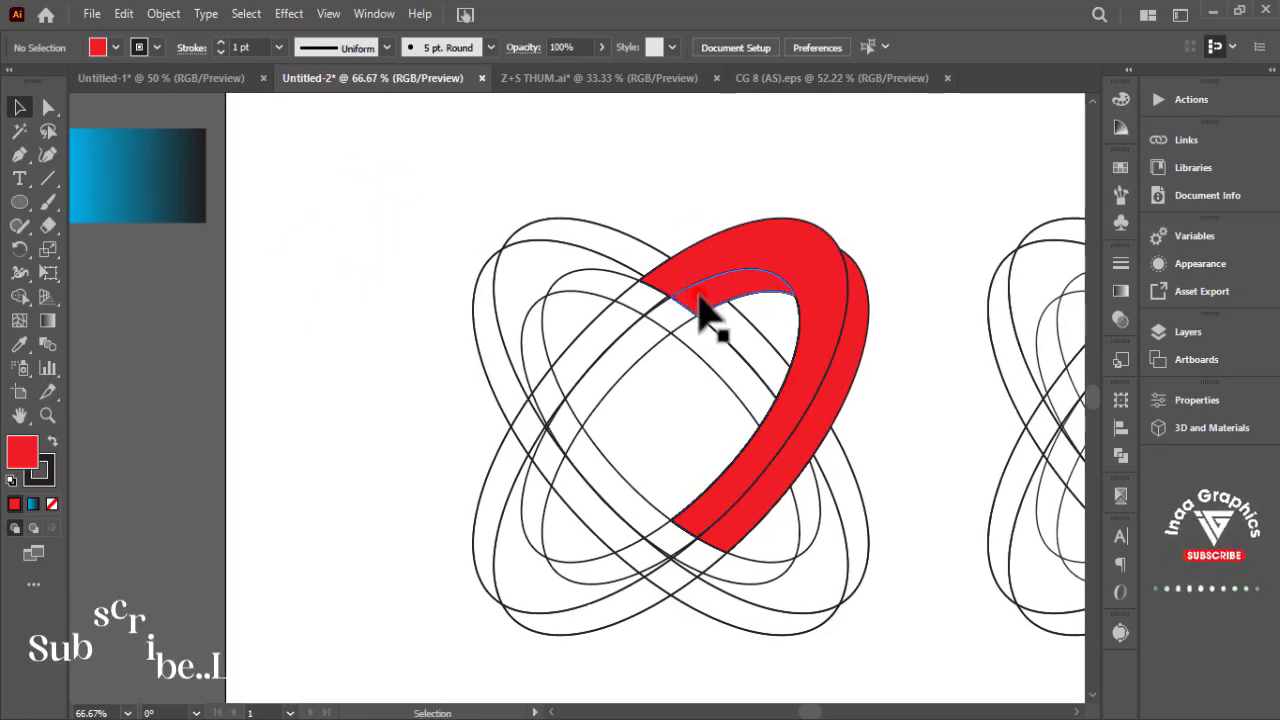
click(732, 238)
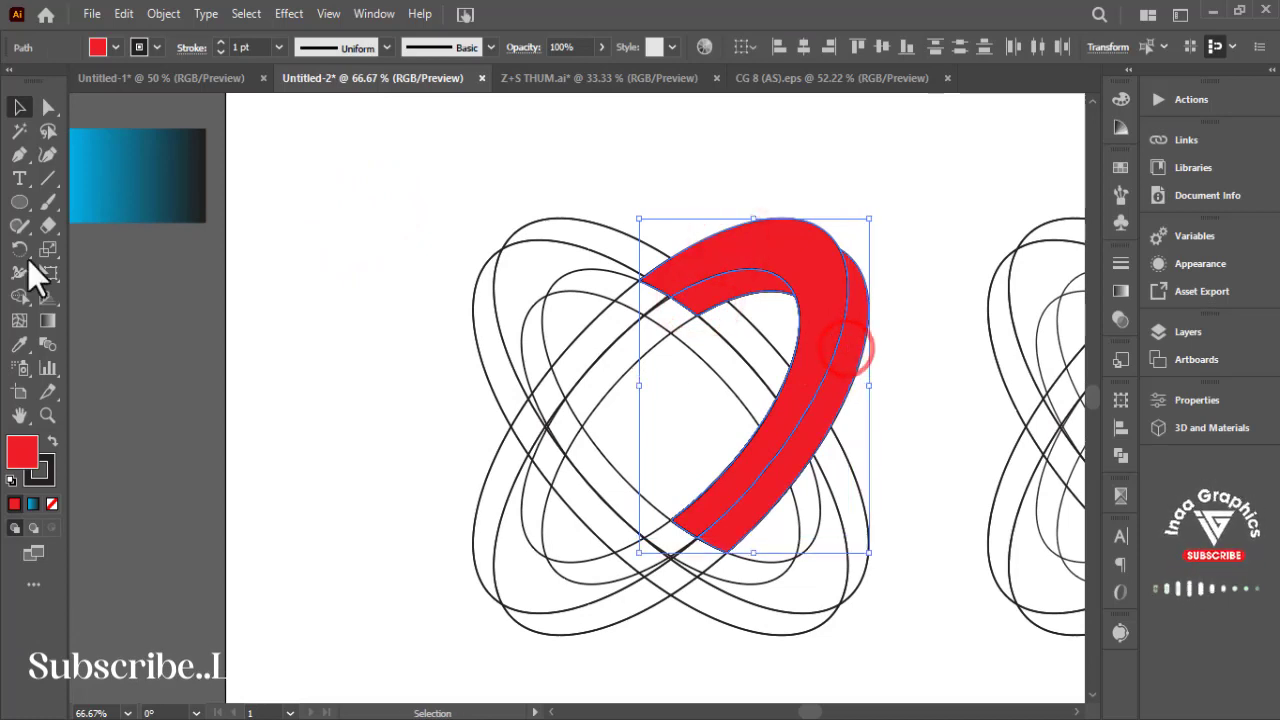
click(19, 343)
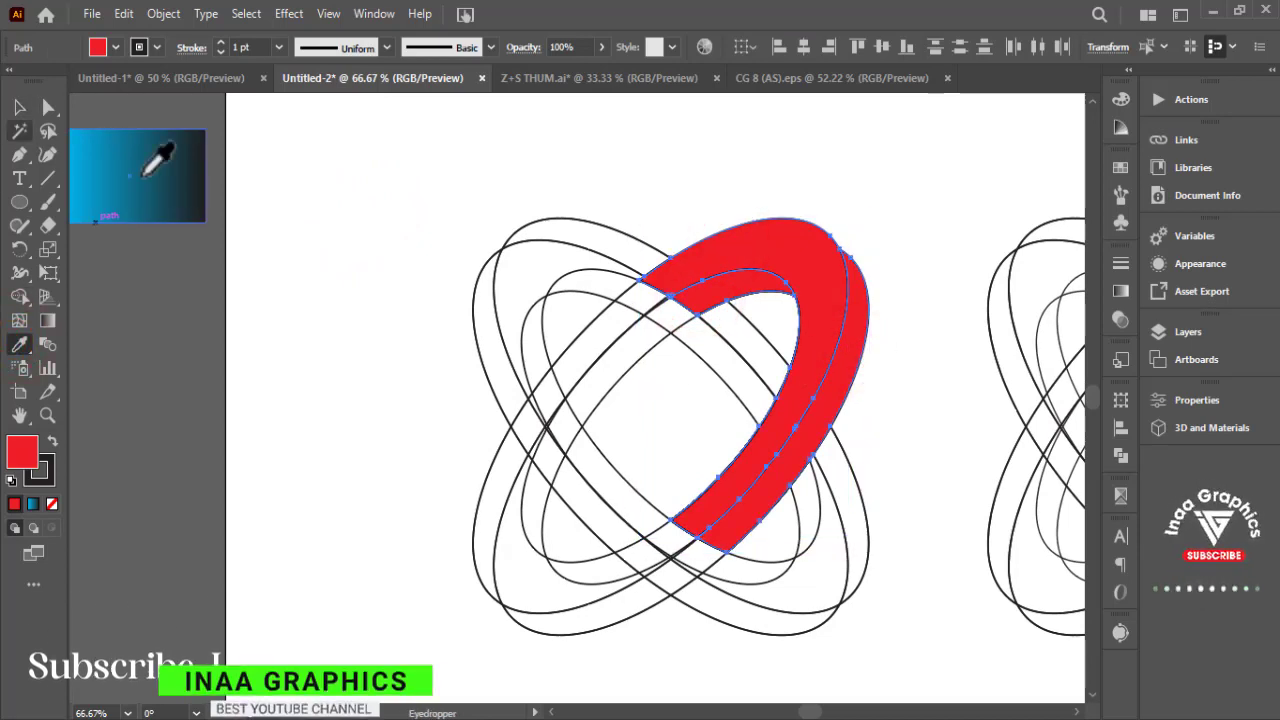
click(145, 173)
click(19, 107)
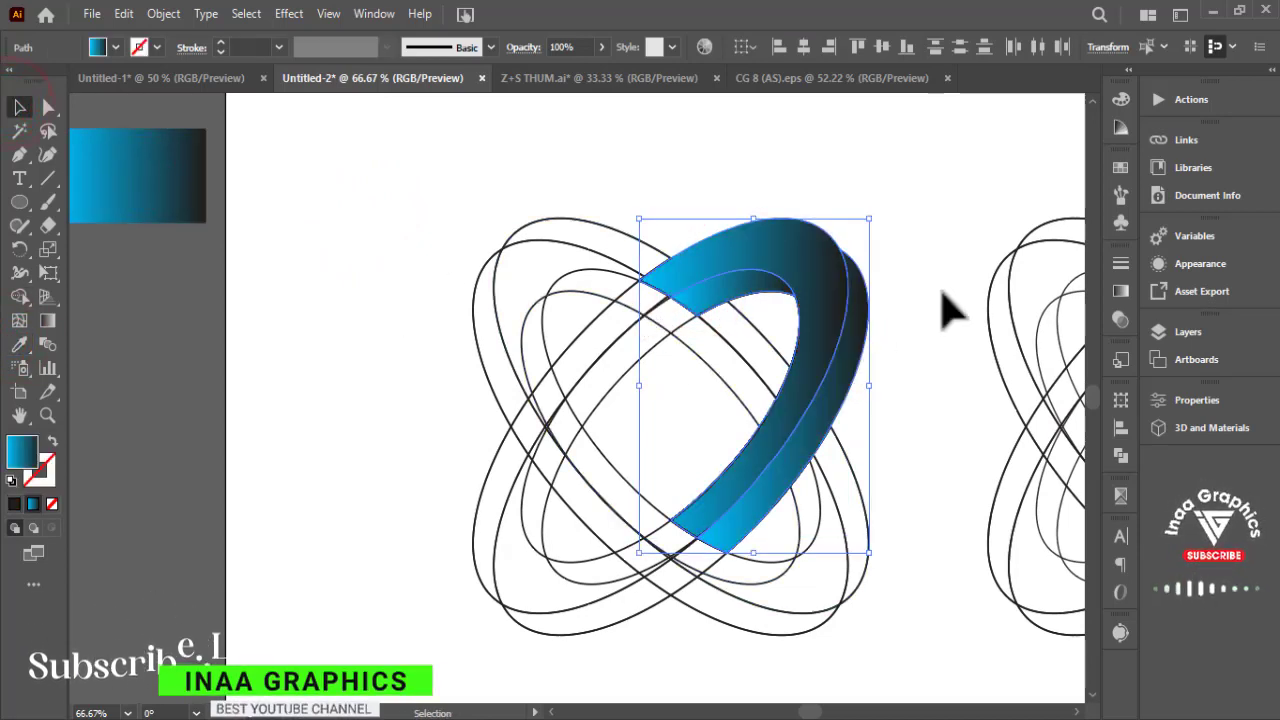
click(938, 229)
Redraw the gradient on the wide main band so it runs from blue at its top to black at its lower end.
key(z)
drag(708, 274, 914, 308)
drag(906, 397, 557, 190)
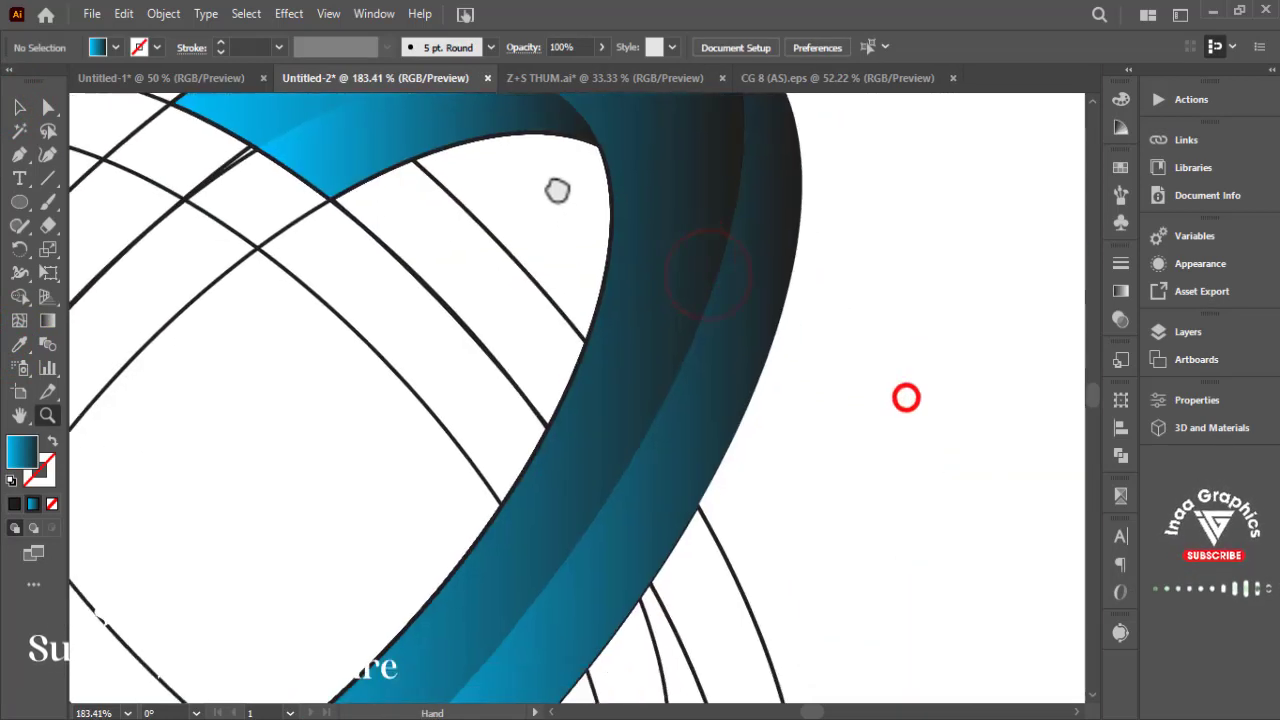
key(ctrl+1)
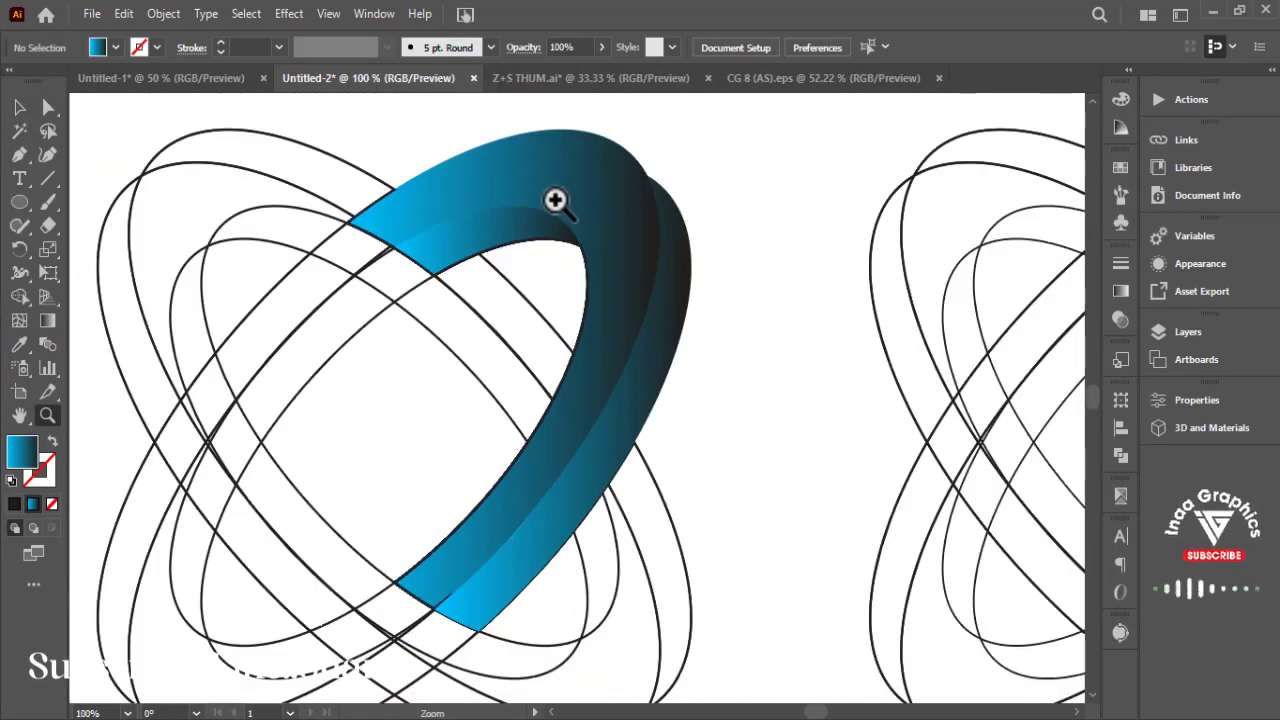
click(615, 368)
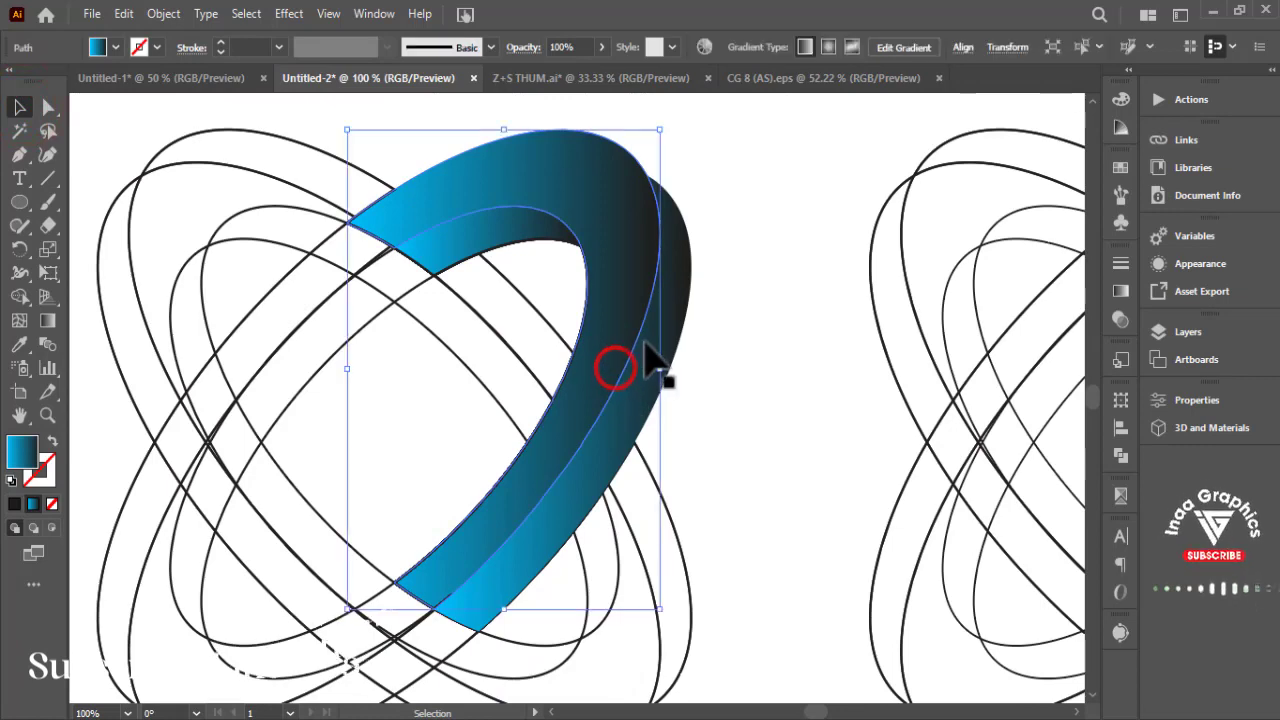
key(g)
mouse_move(618, 168)
mouse_down()
mouse_move(466, 523)
mouse_move(494, 541)
mouse_move(531, 429)
mouse_move(523, 478)
mouse_move(467, 590)
mouse_up()
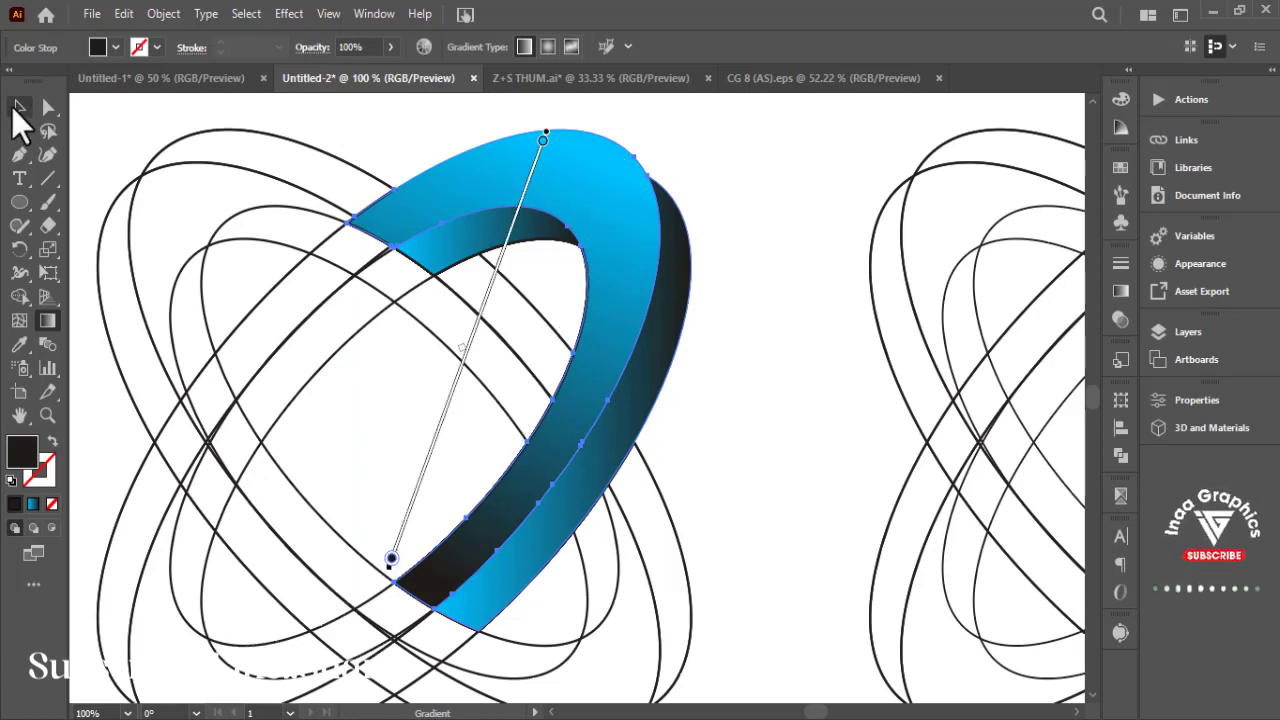
click(19, 107)
click(729, 229)
Redraw the gradient on the outer side band so it runs from blue at its lower end to black at its top.
click(668, 363)
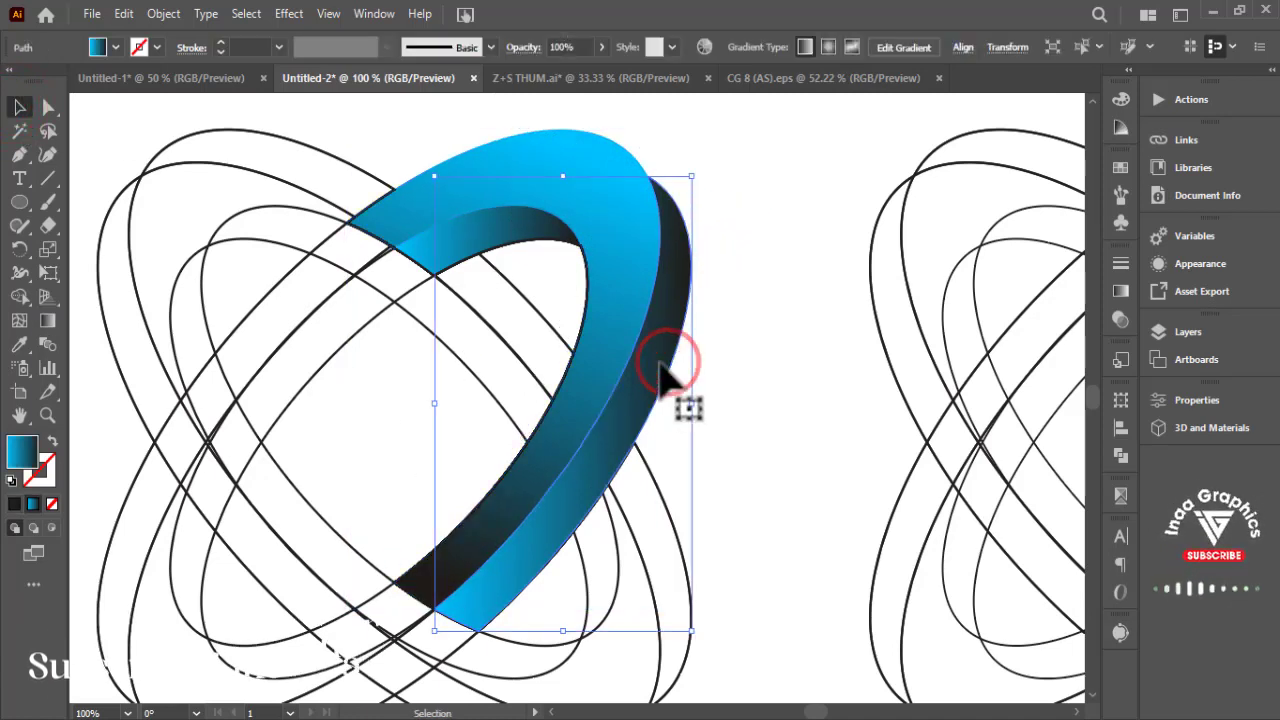
key(g)
mouse_move(686, 200)
mouse_down()
mouse_move(575, 543)
mouse_move(638, 330)
mouse_move(625, 391)
mouse_up()
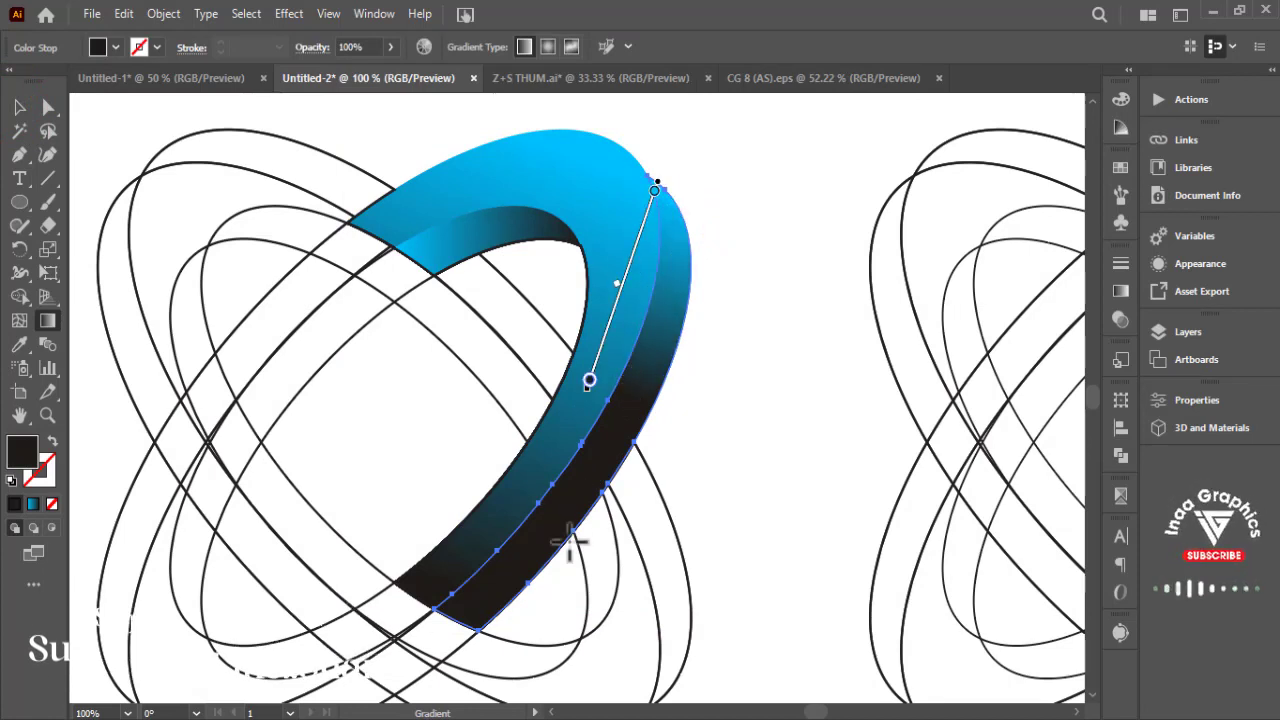
mouse_move(511, 588)
mouse_down()
mouse_move(646, 263)
mouse_move(617, 417)
mouse_move(665, 210)
mouse_move(661, 242)
mouse_up()
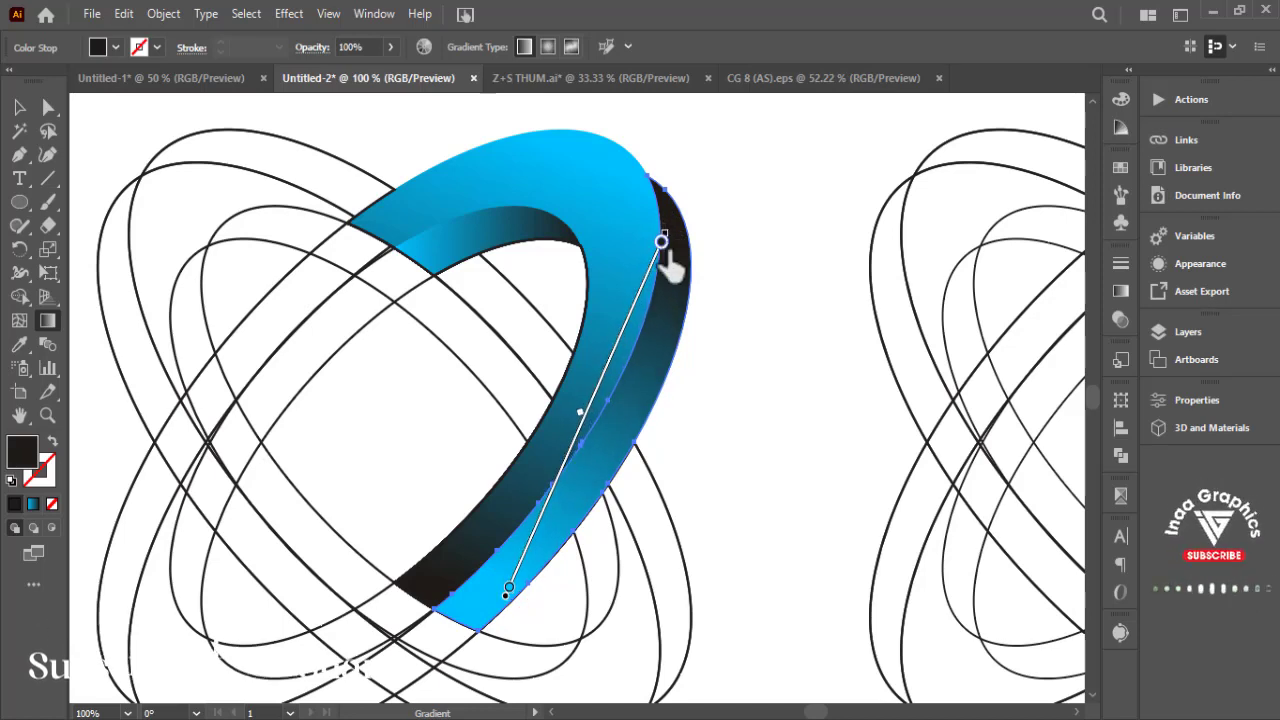
click(18, 106)
click(772, 449)
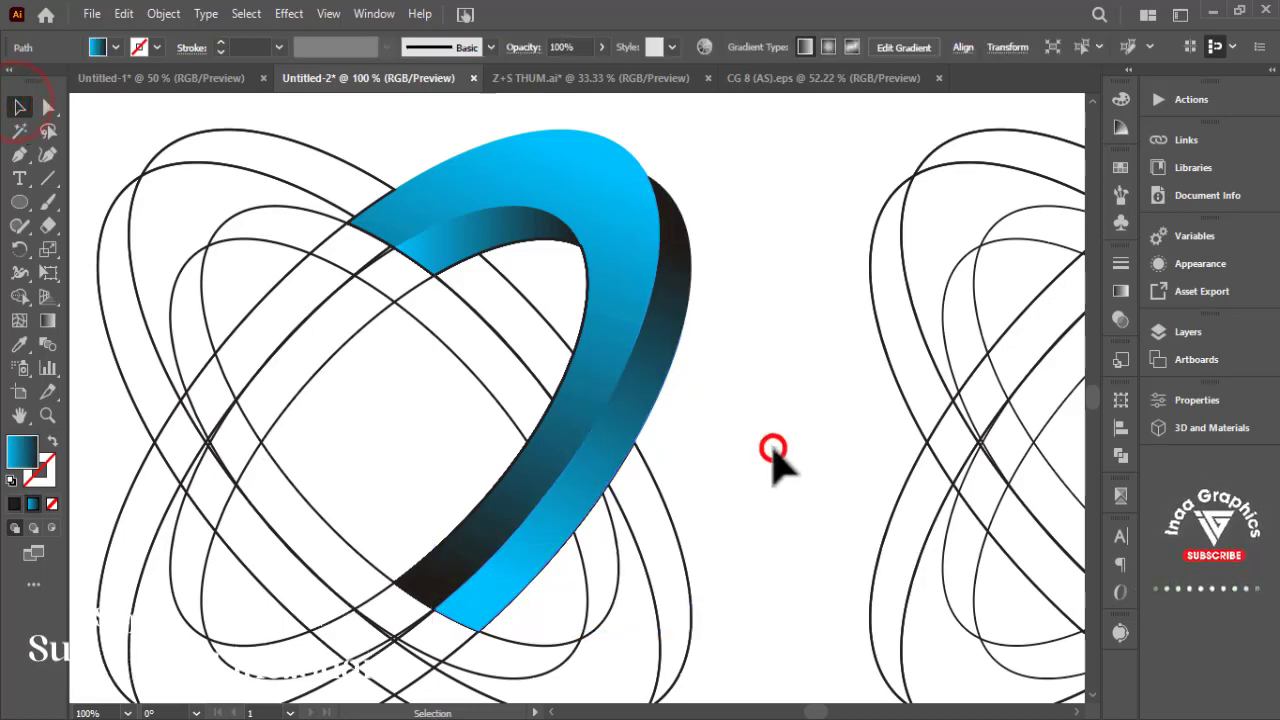
Shorten the gradient on the small inner top band, running from blue at the crossing to black about midway along it.
click(512, 226)
key(g)
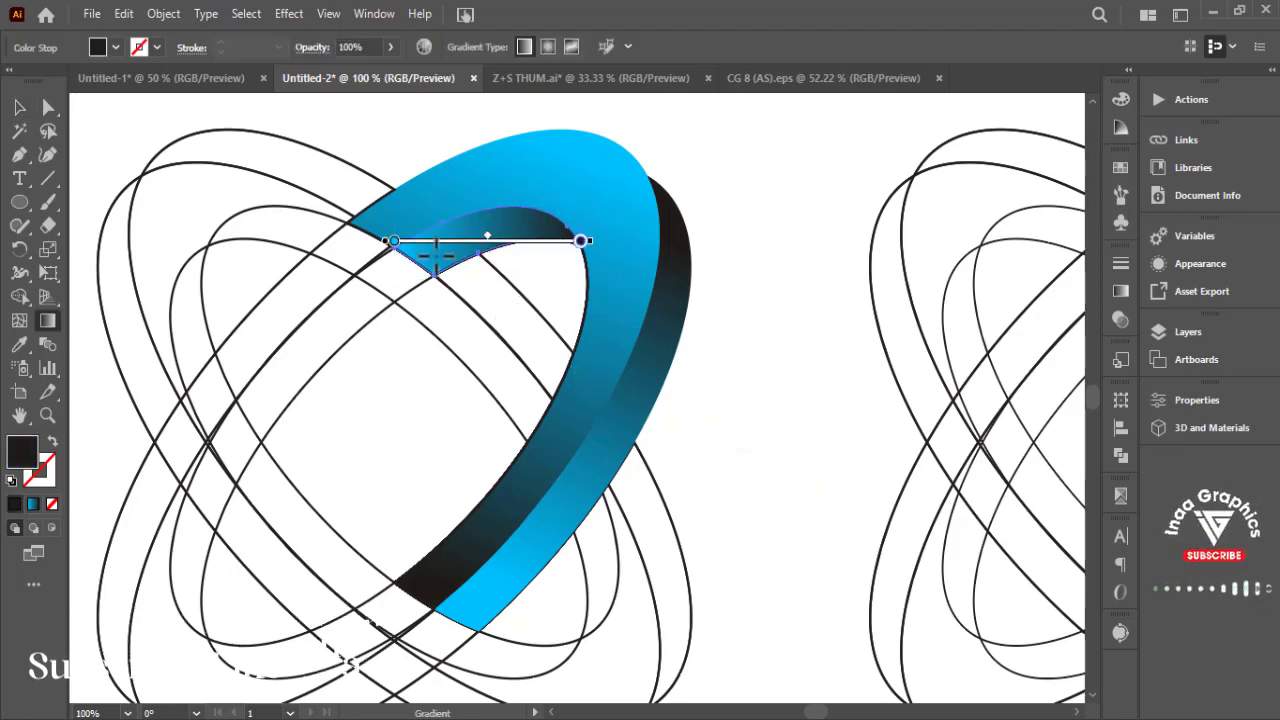
mouse_move(435, 255)
mouse_down()
mouse_move(563, 223)
mouse_move(497, 237)
mouse_up()
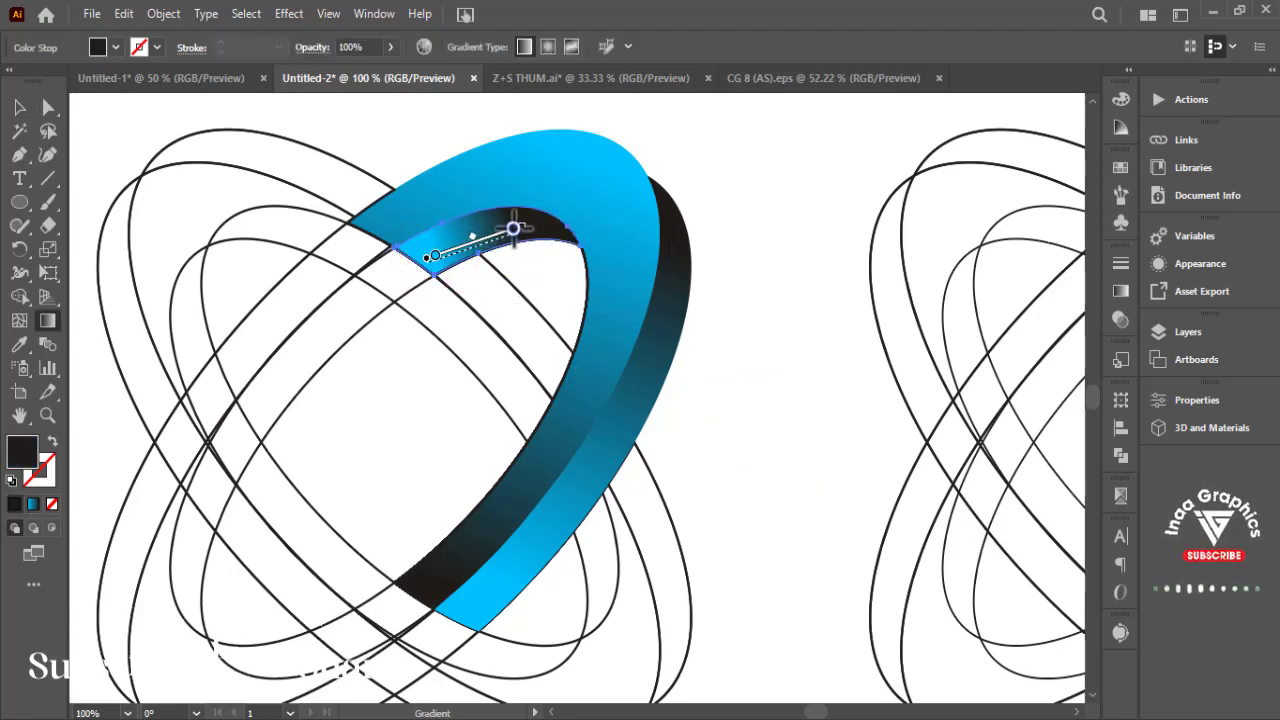
click(20, 108)
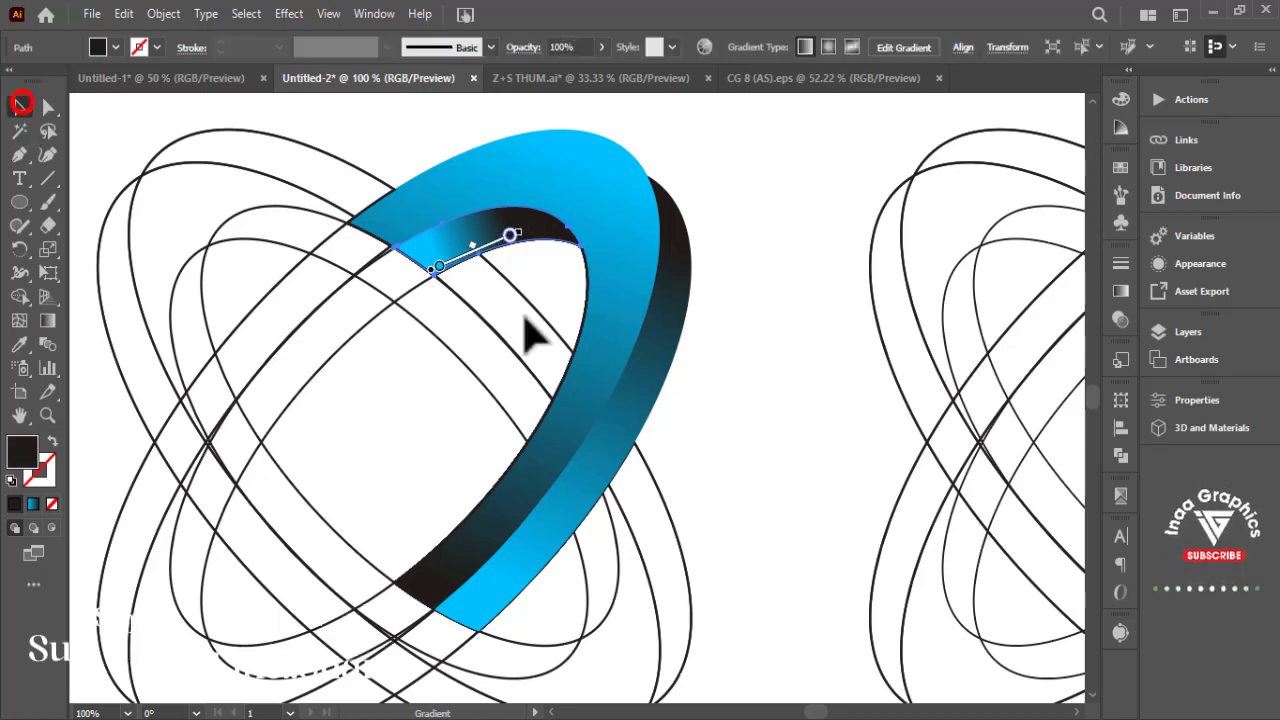
click(736, 317)
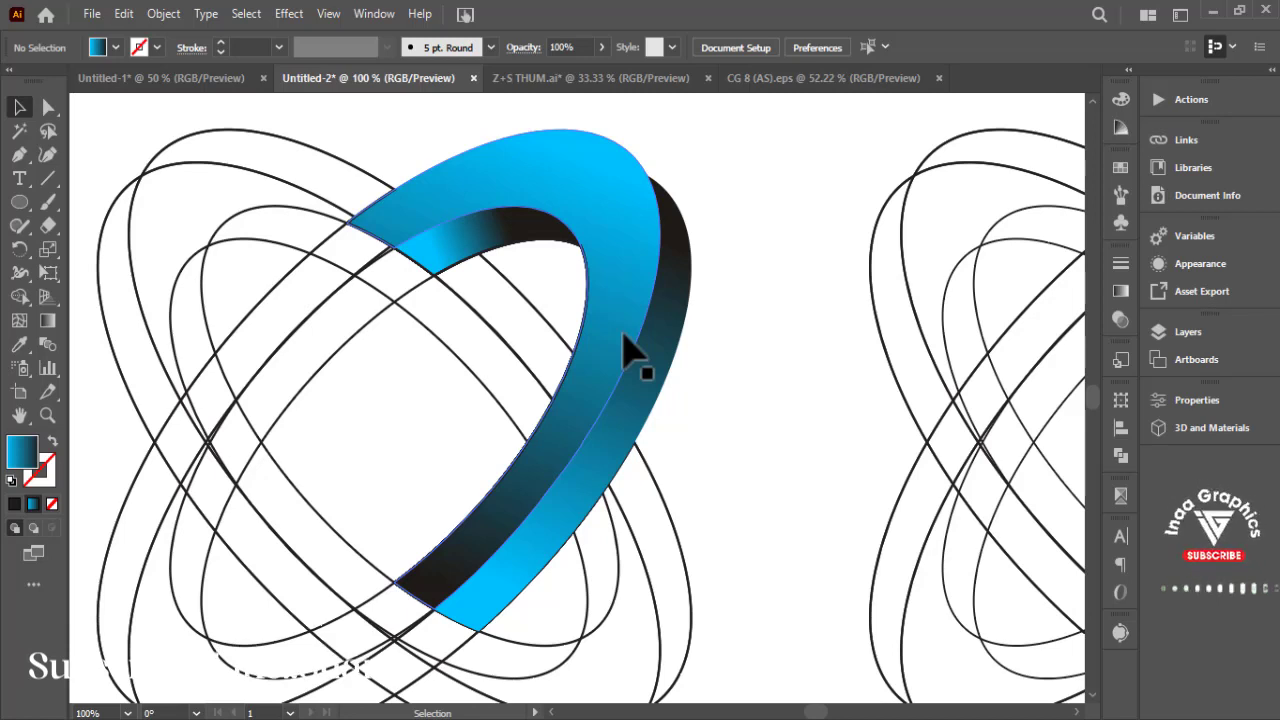
Group the main, outer side and inner top band shapes of the loop section.
click(612, 262)
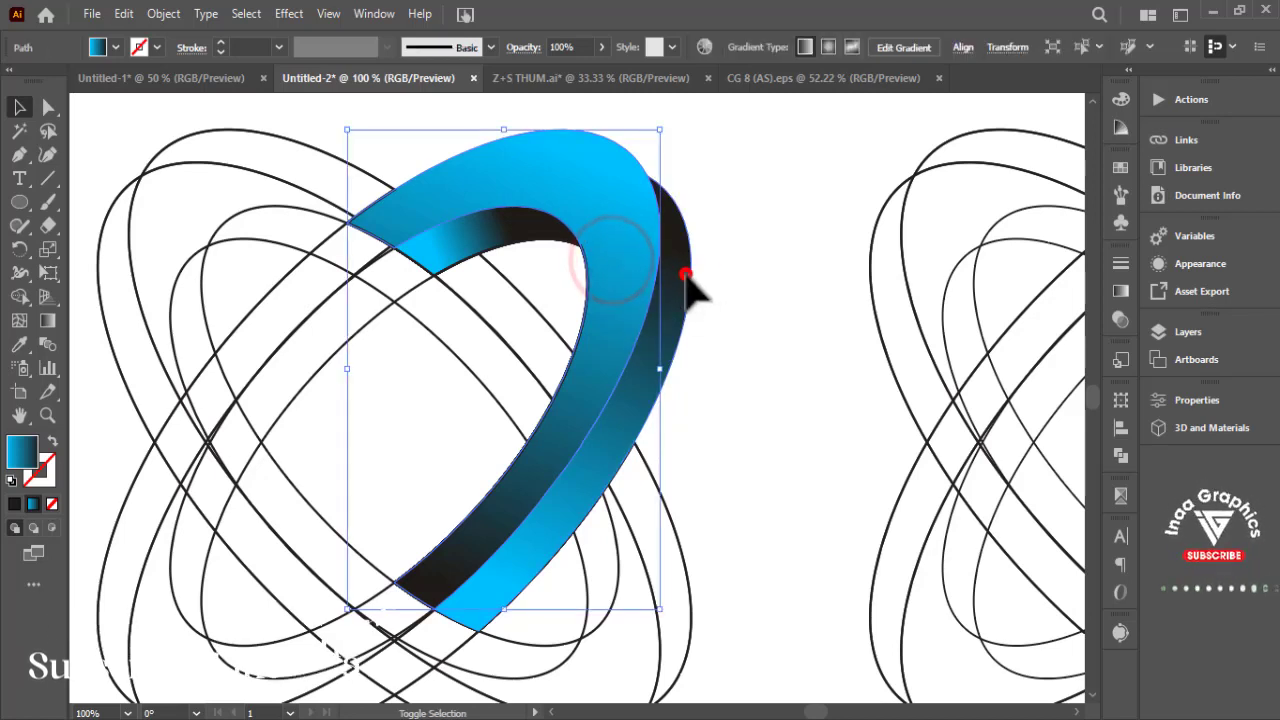
shift+click(694, 271)
shift+click(471, 242)
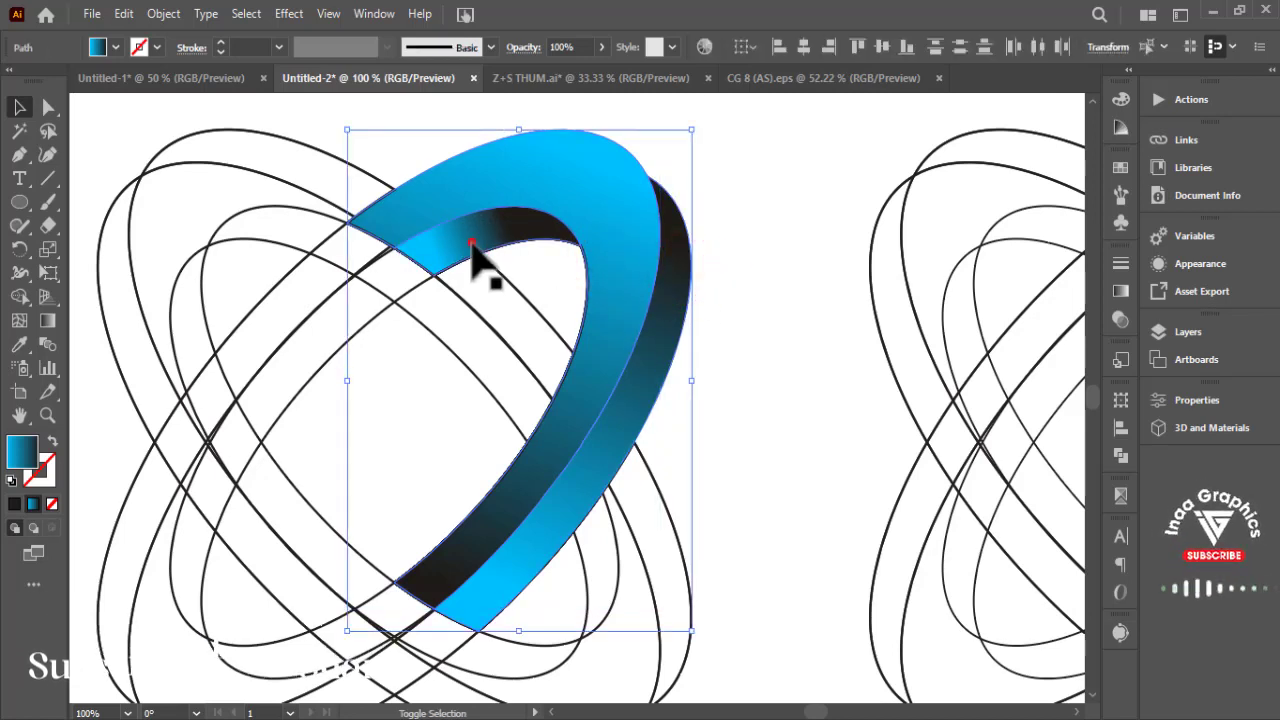
key(ctrl+g)
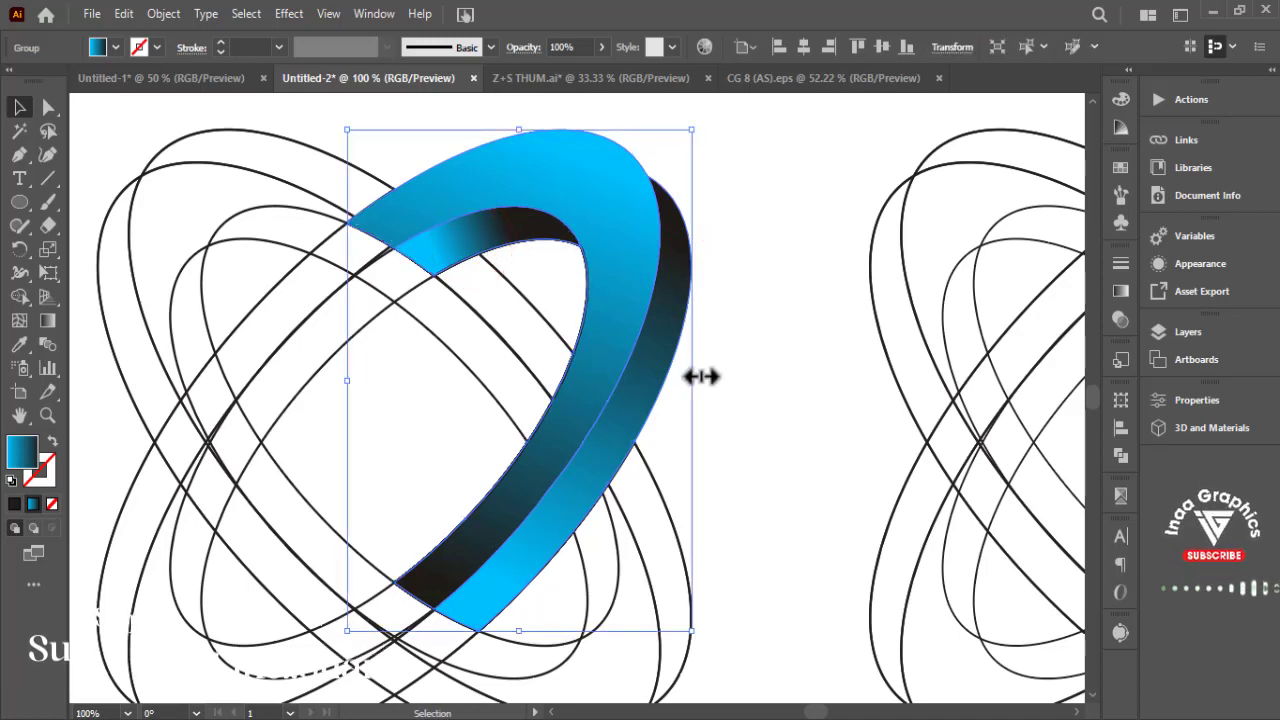
Create a copy of the band group rotated 90° counterclockwise and align it over the ellipses' upper-left loop.
key(a)
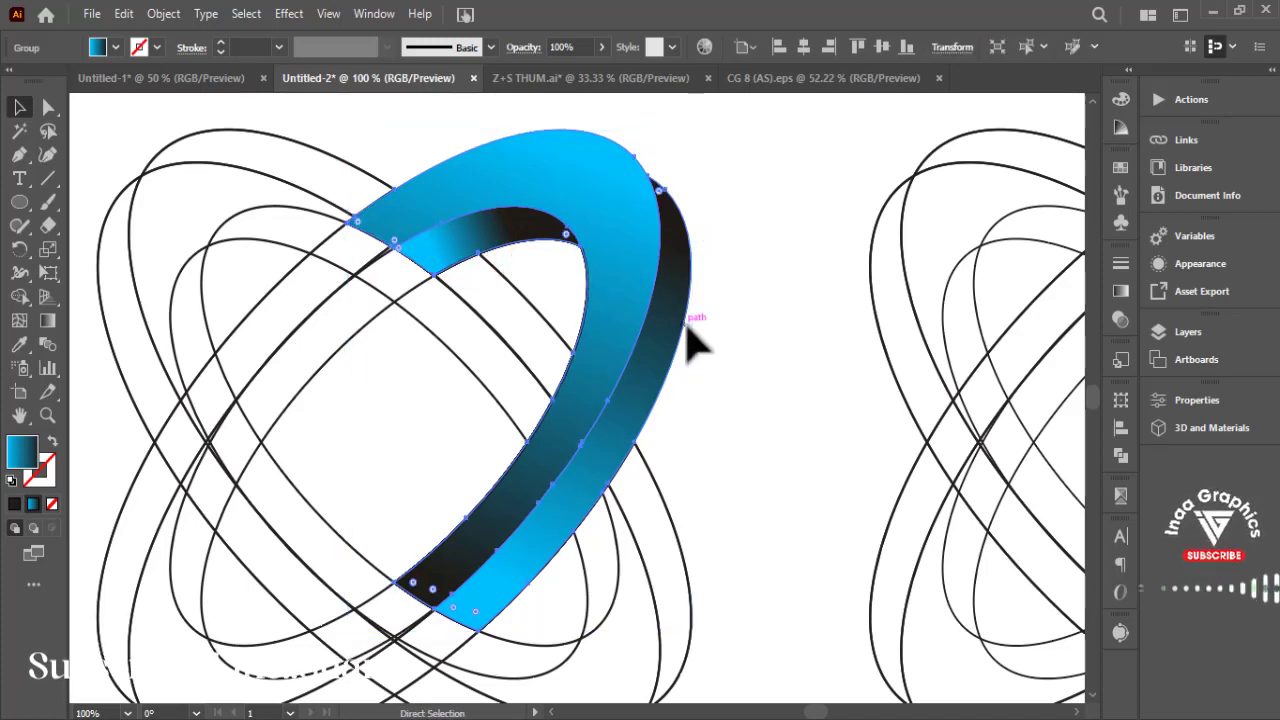
key(v)
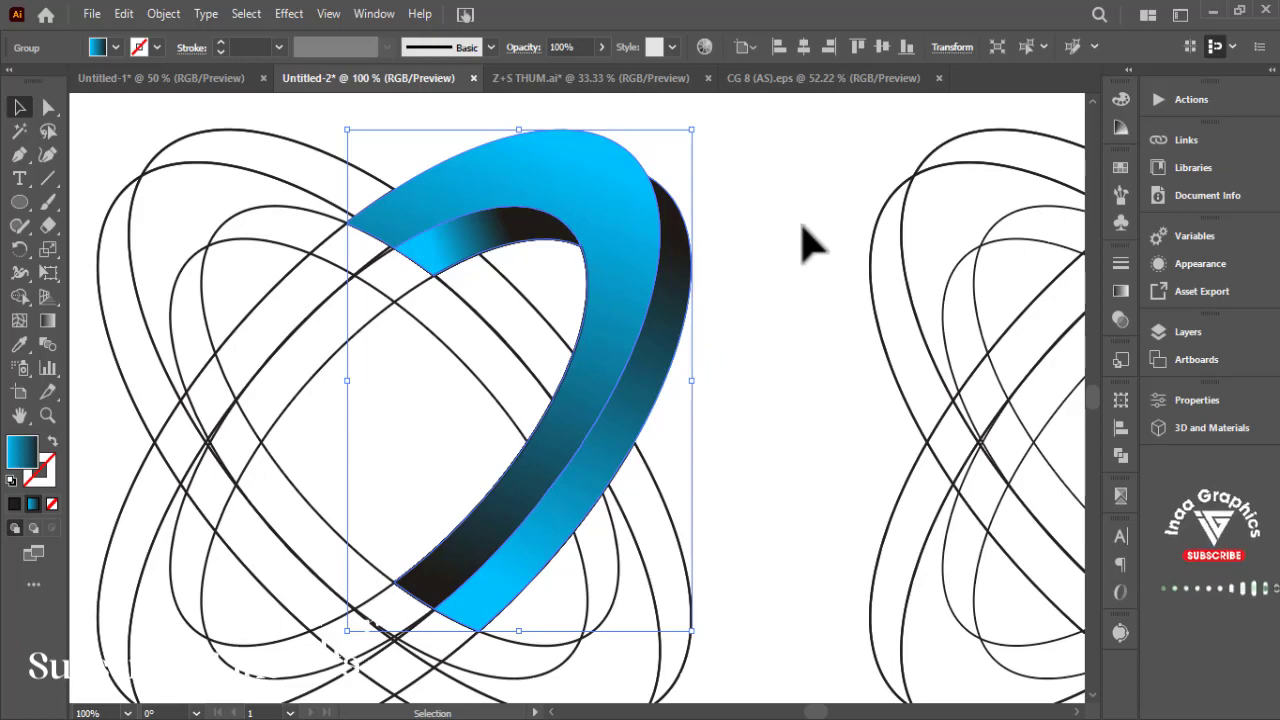
key(ctrl+minus)
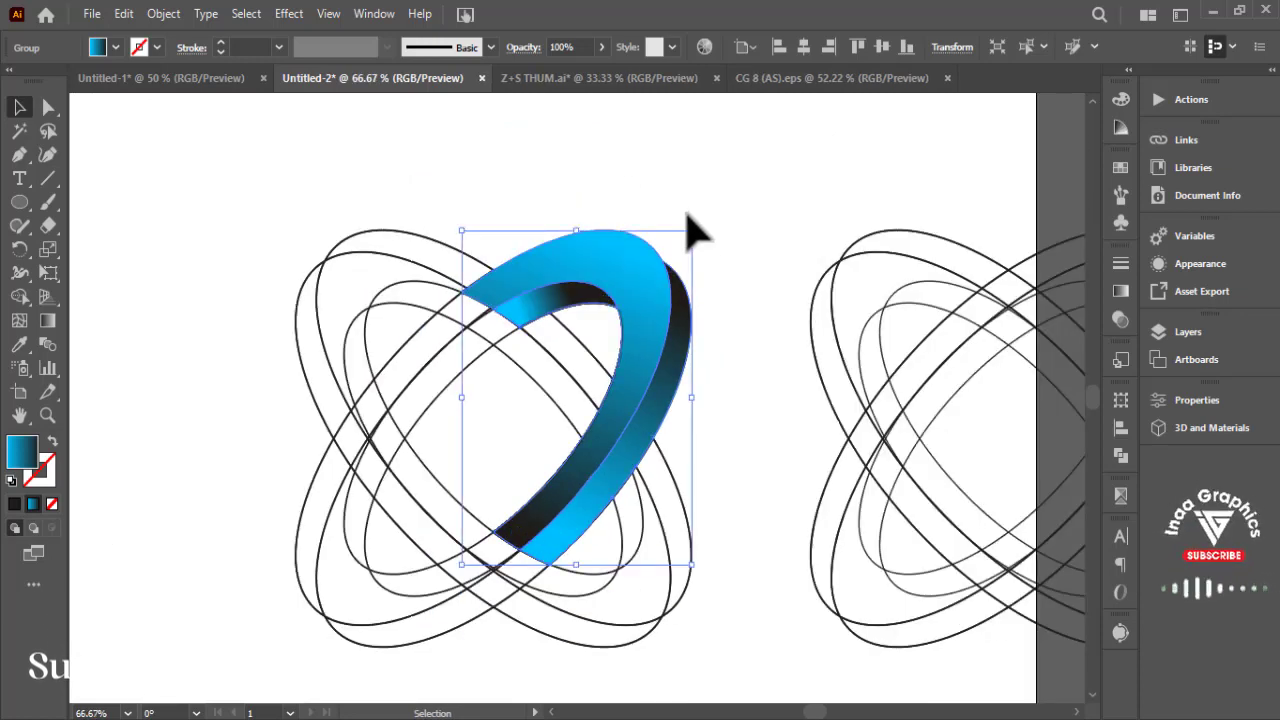
drag(655, 210, 425, 218)
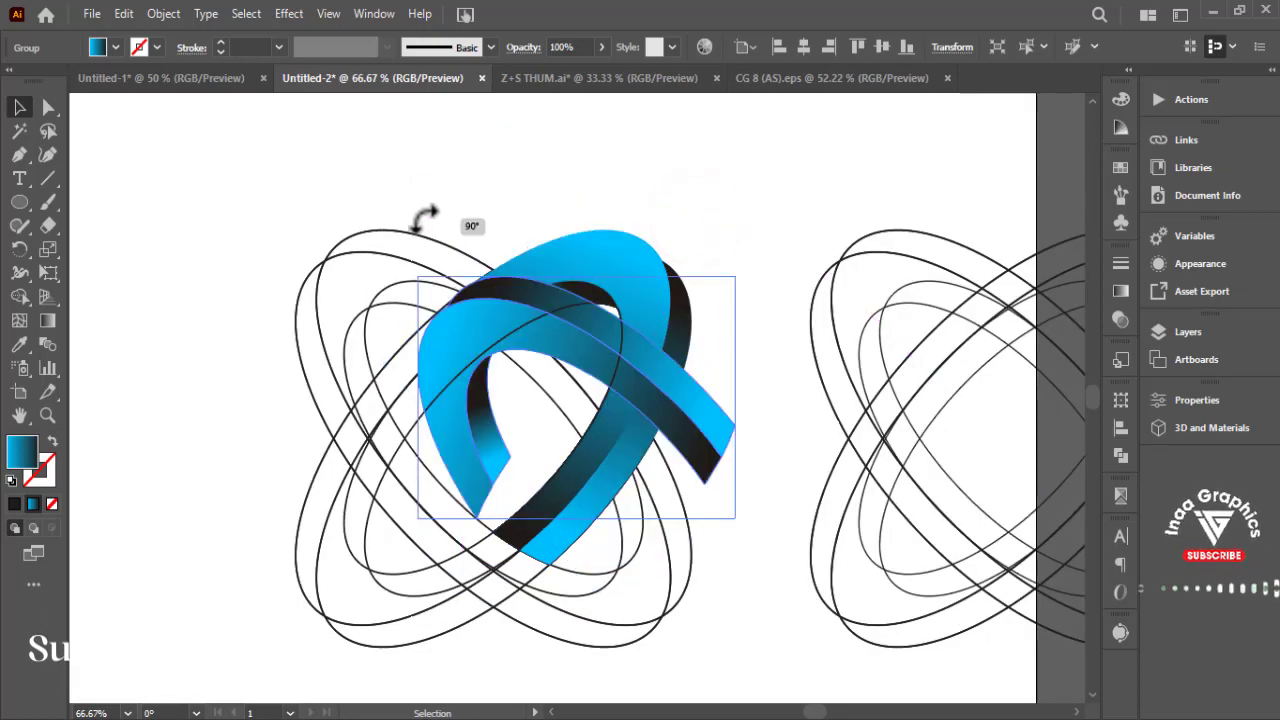
drag(597, 339, 476, 296)
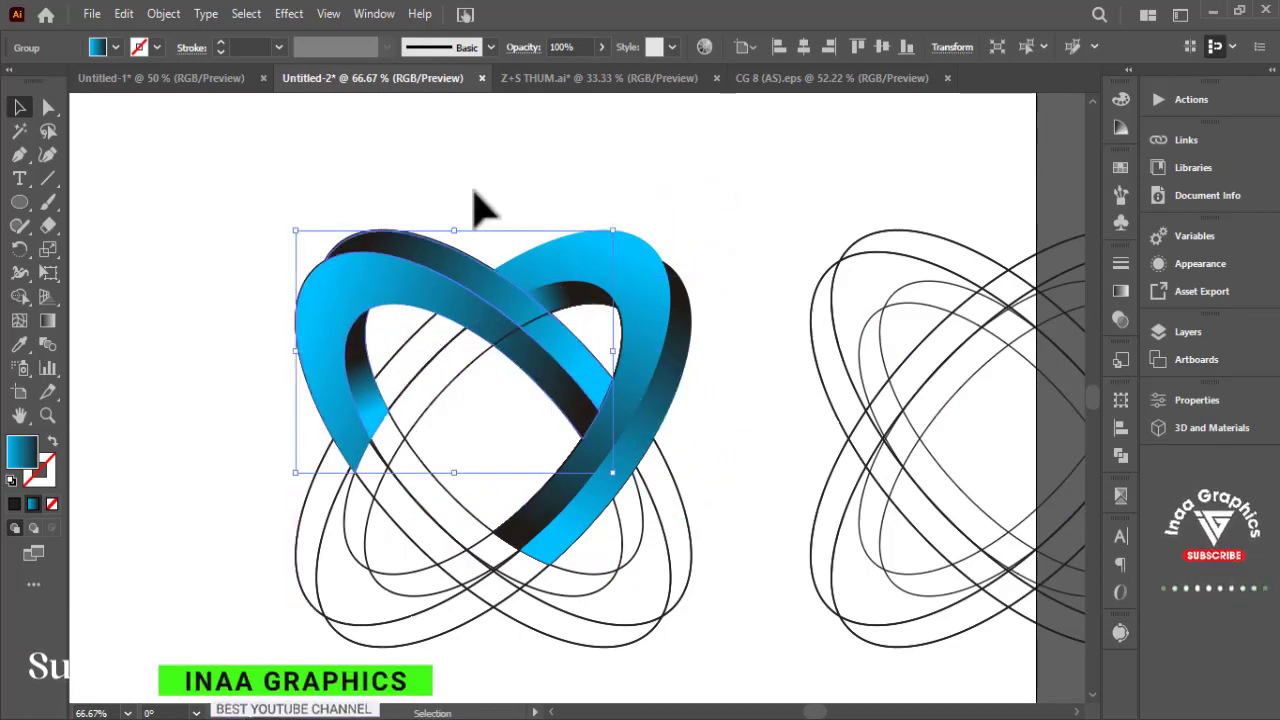
click(474, 192)
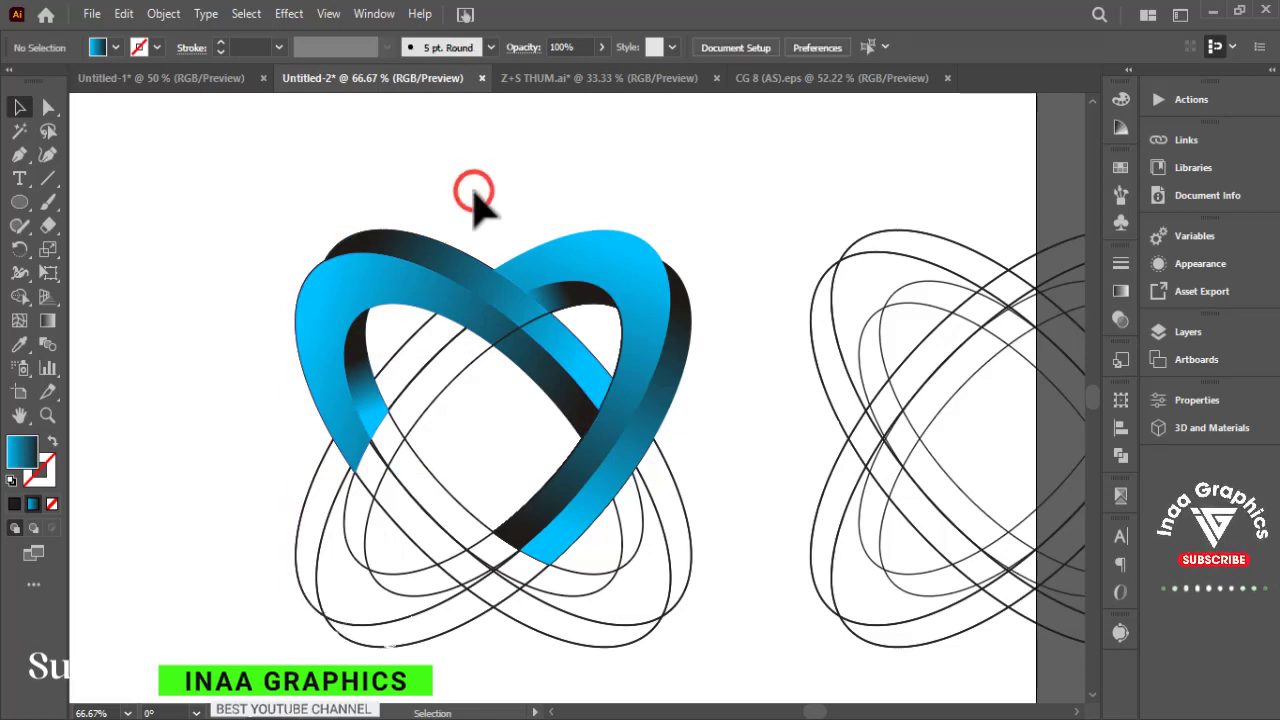
Copy both band groups together with a half-turn rotation and align the copies over the two lower loops of the ellipses.
click(451, 271)
shift+click(631, 269)
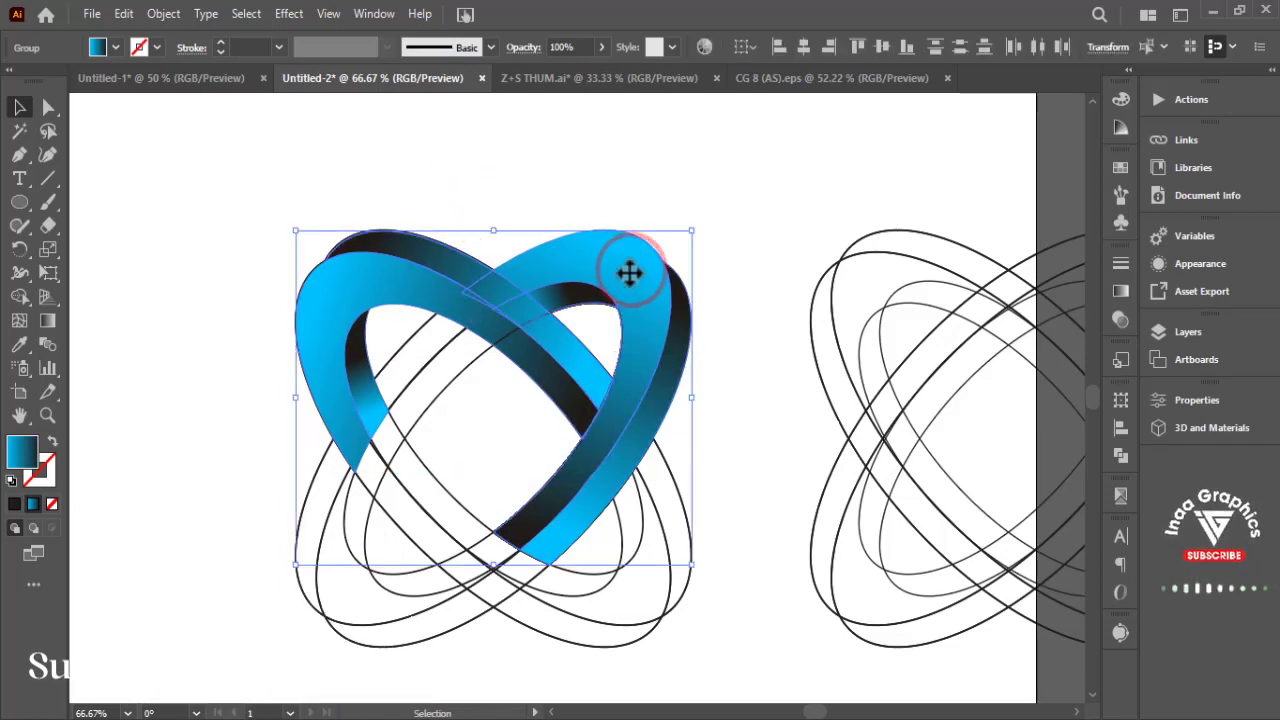
key(a)
key(v)
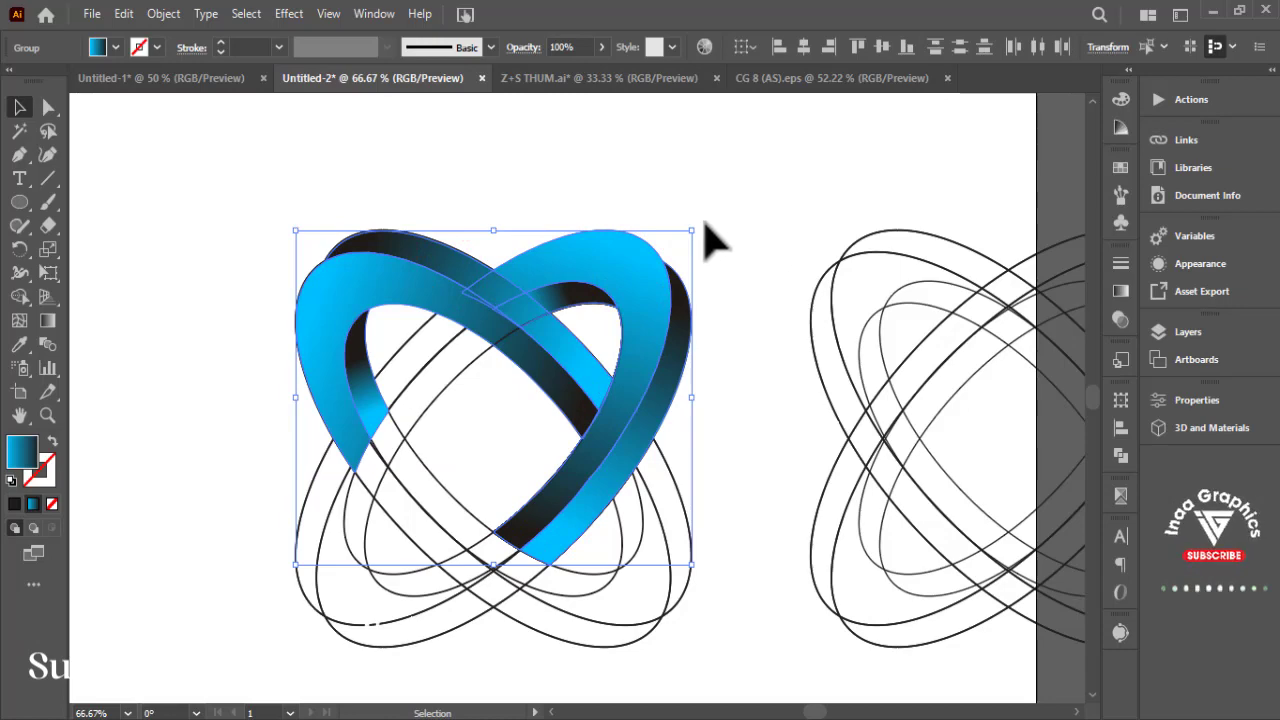
drag(698, 223, 340, 562)
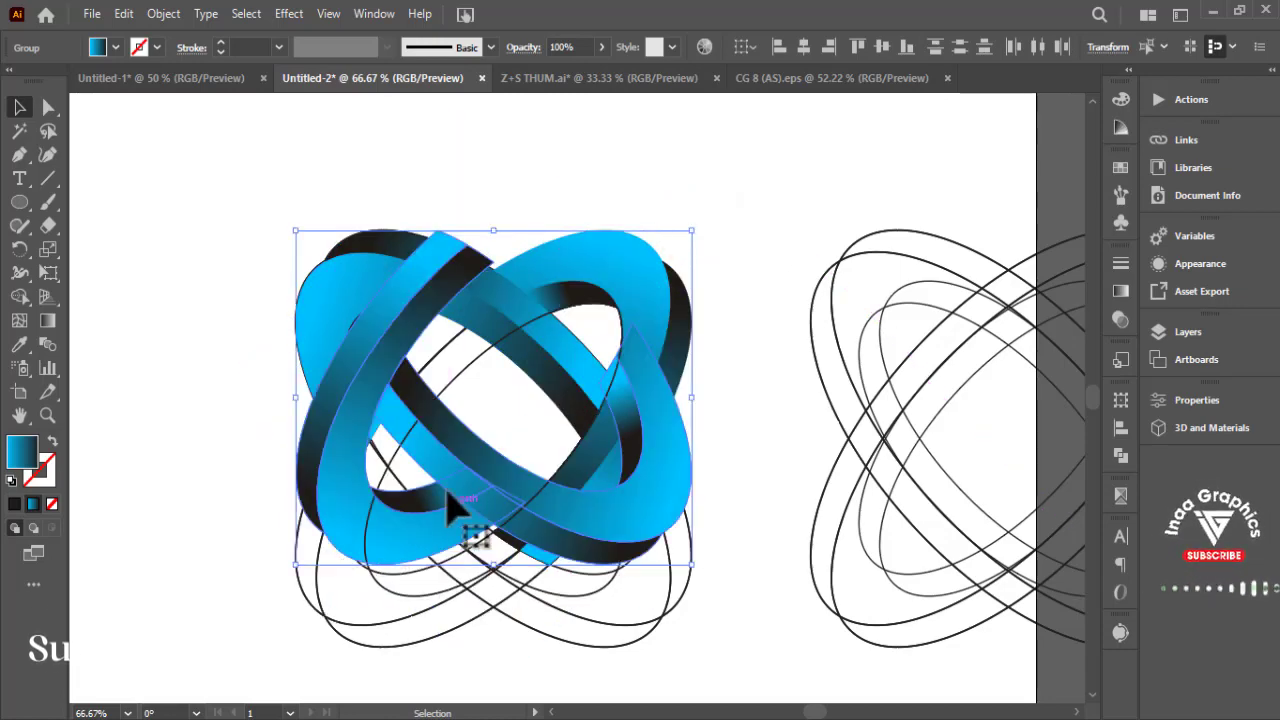
drag(393, 343, 395, 428)
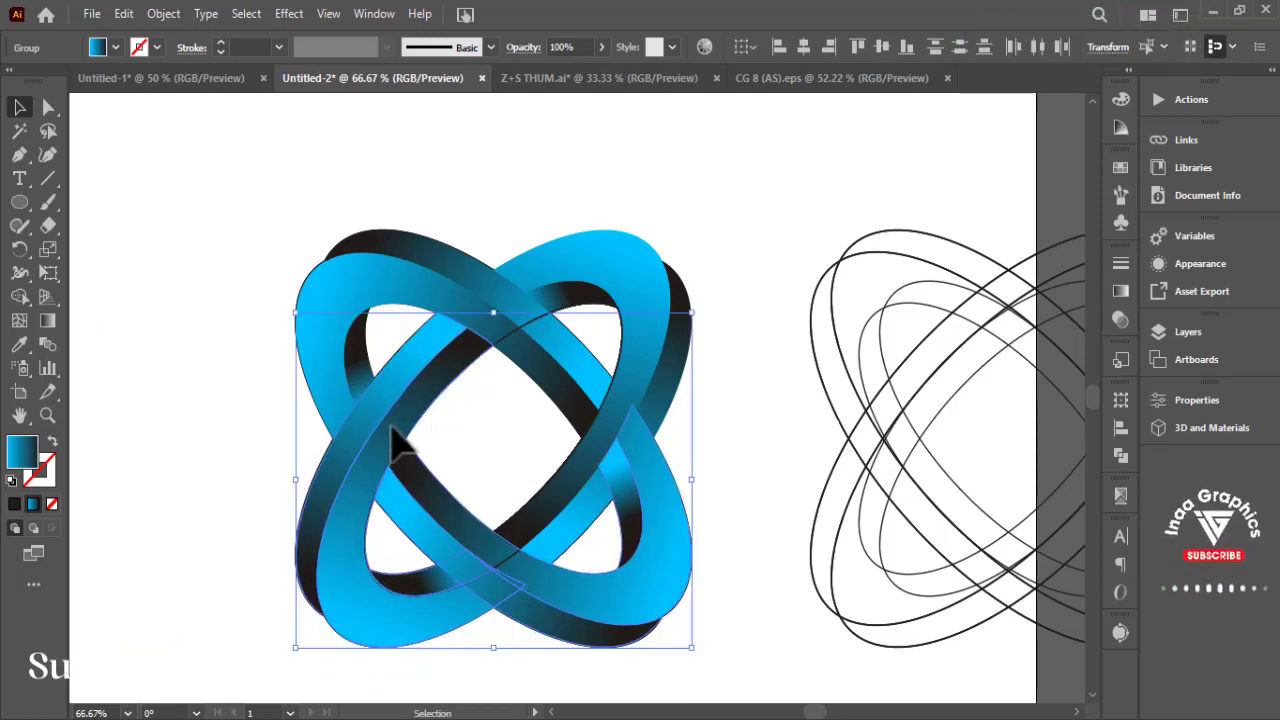
click(697, 409)
Set the stroke of the whole interlaced logo, including the underlying ellipses, to None.
drag(203, 229, 690, 650)
click(157, 48)
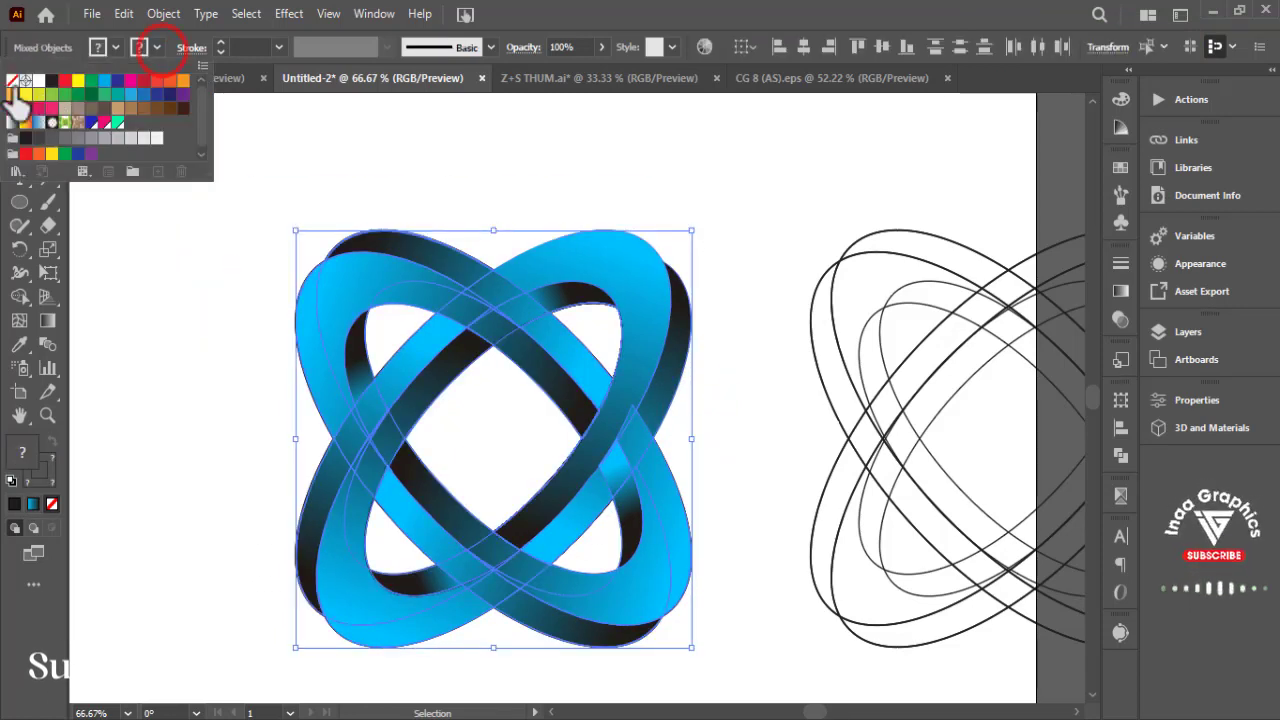
click(12, 83)
click(543, 216)
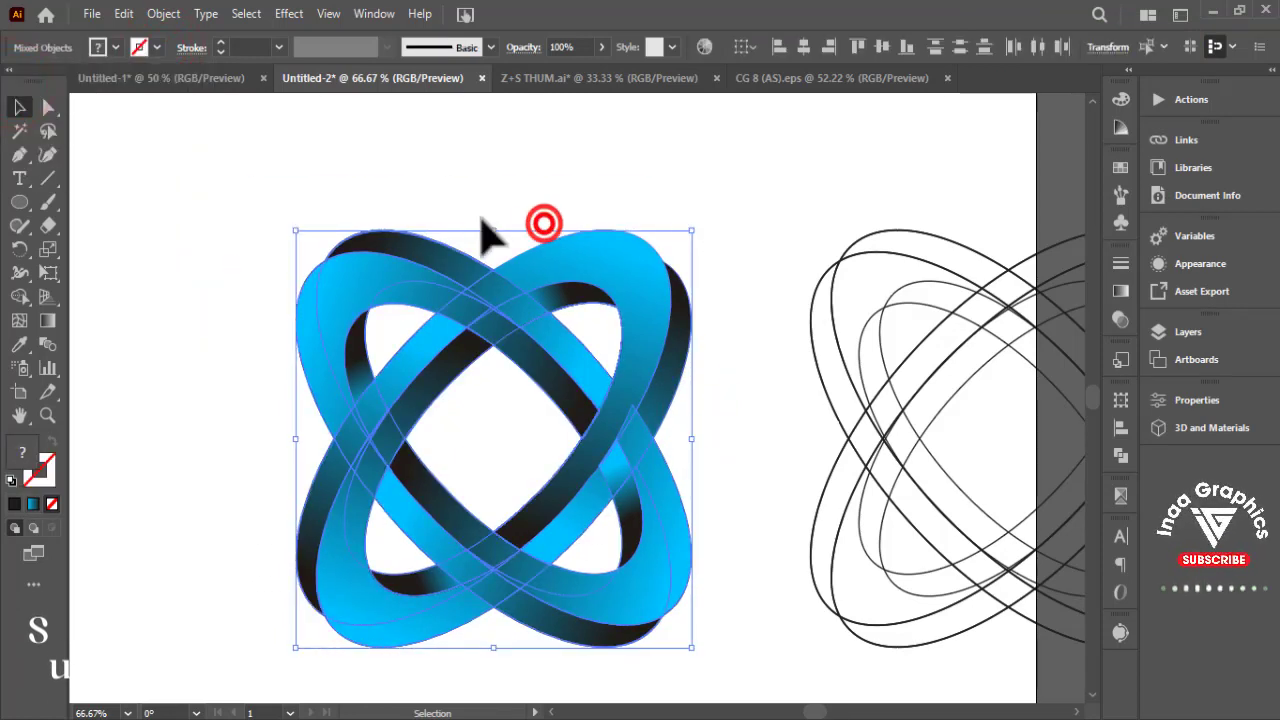
click(289, 239)
Delete the spare copy of the crossed ellipse outlines beside the logo.
key(ctrl+minus)
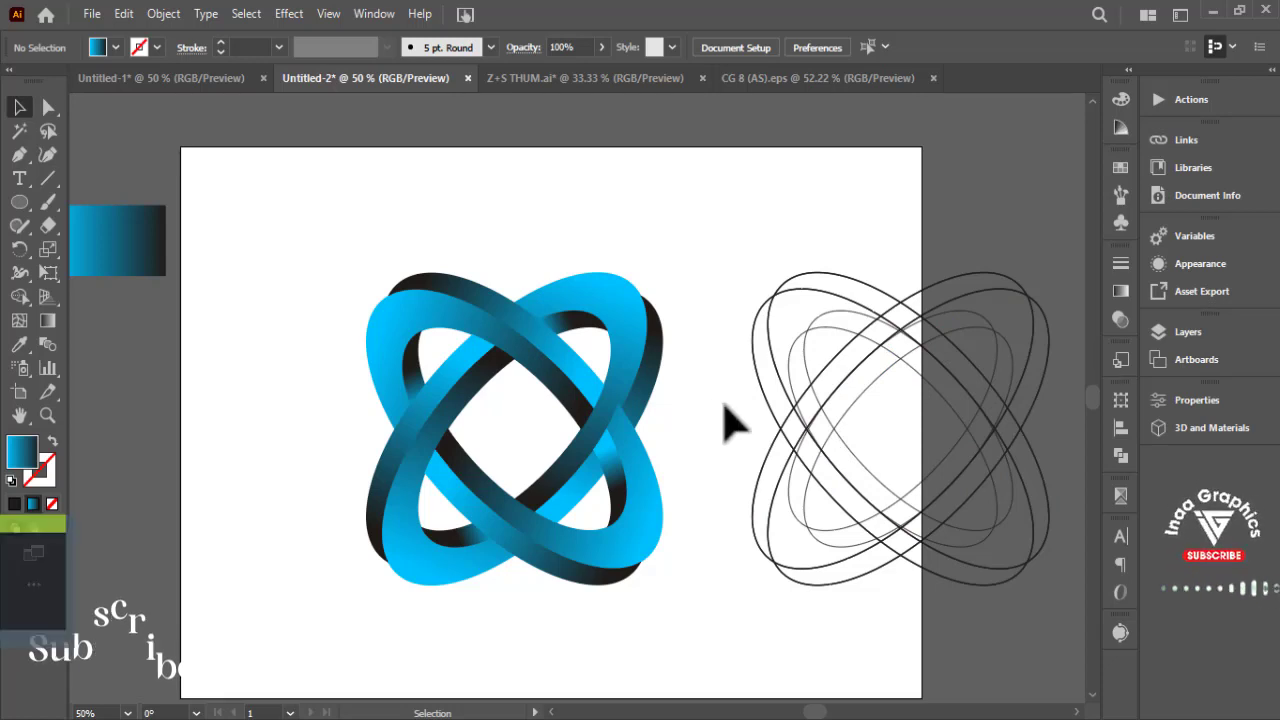
click(714, 265)
drag(745, 345, 1063, 523)
key(Delete)
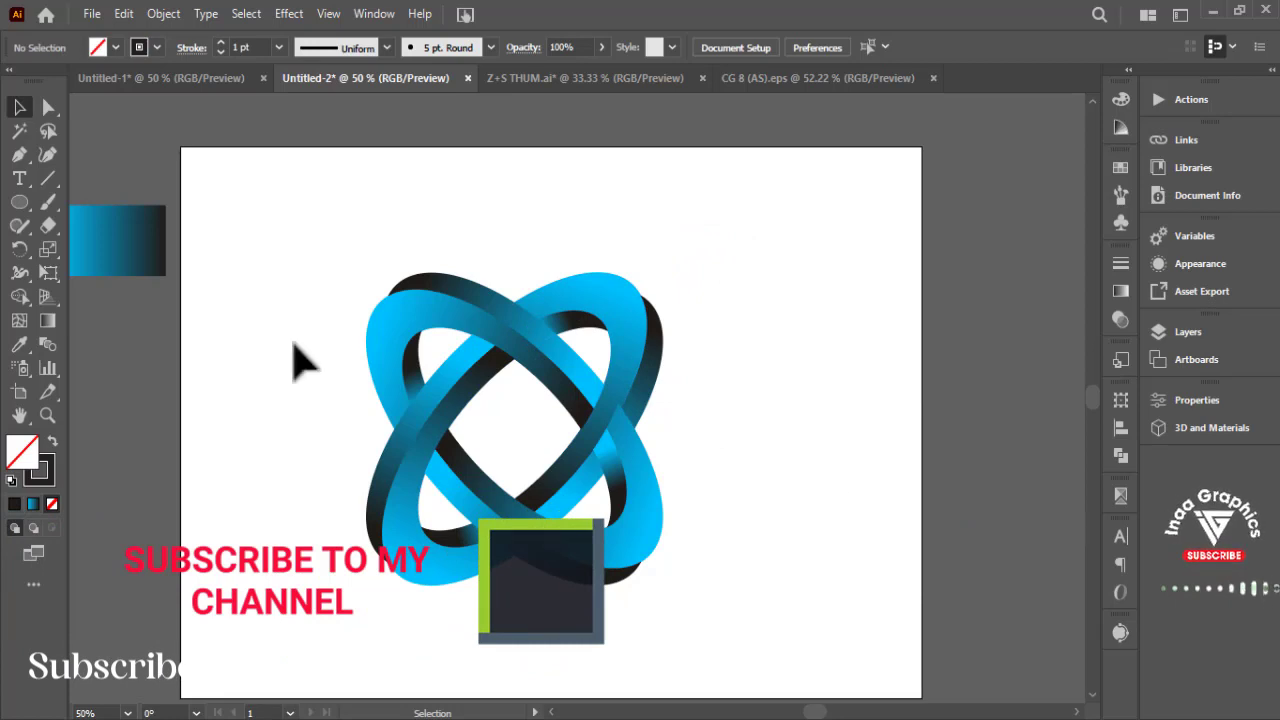
Move the whole logo about 39 px right and 79 px up, into the upper middle of the artboard.
drag(804, 515, 795, 515)
drag(623, 461, 659, 389)
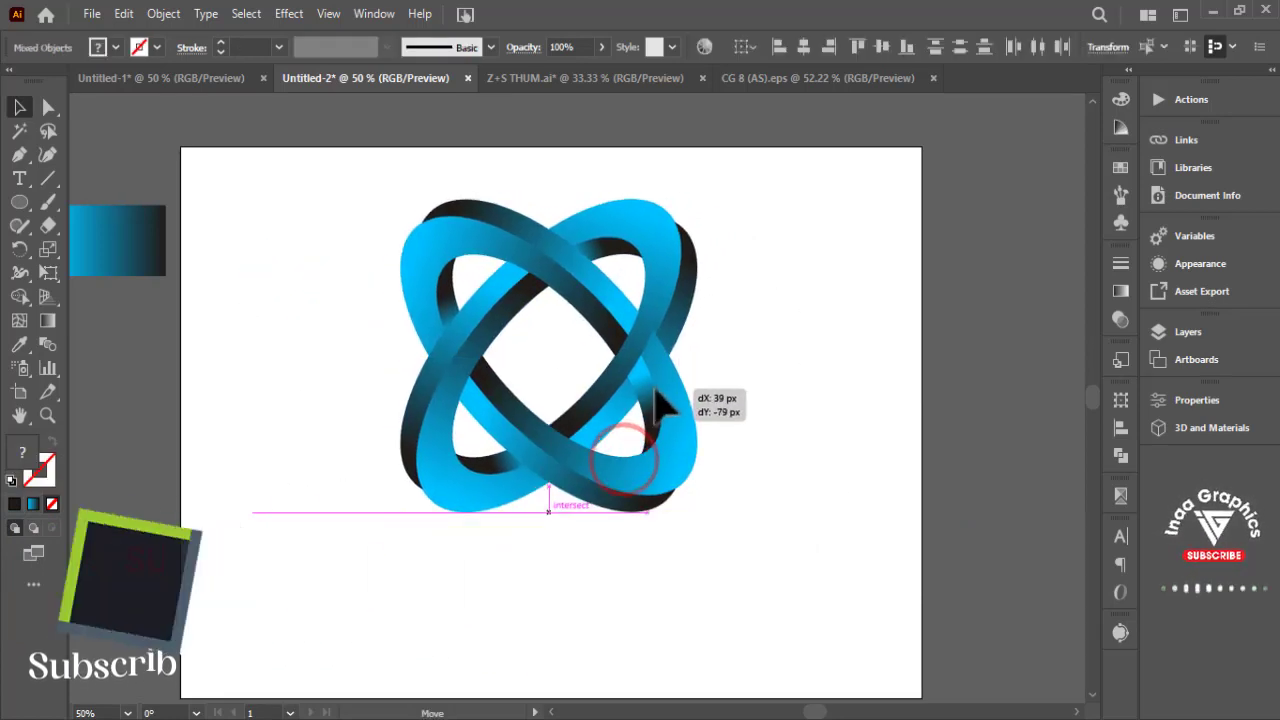
key(space)
mouse_move(856, 565)
mouse_down()
mouse_move(841, 545)
mouse_move(843, 557)
mouse_up()
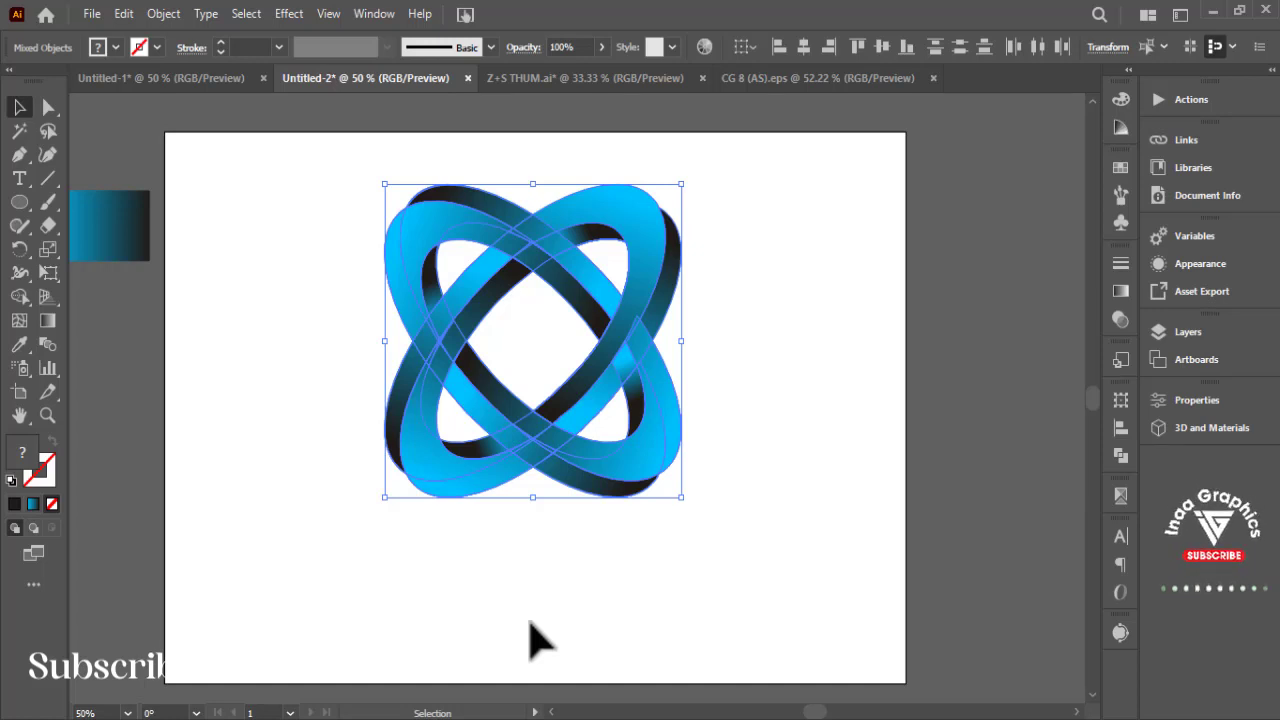
click(535, 623)
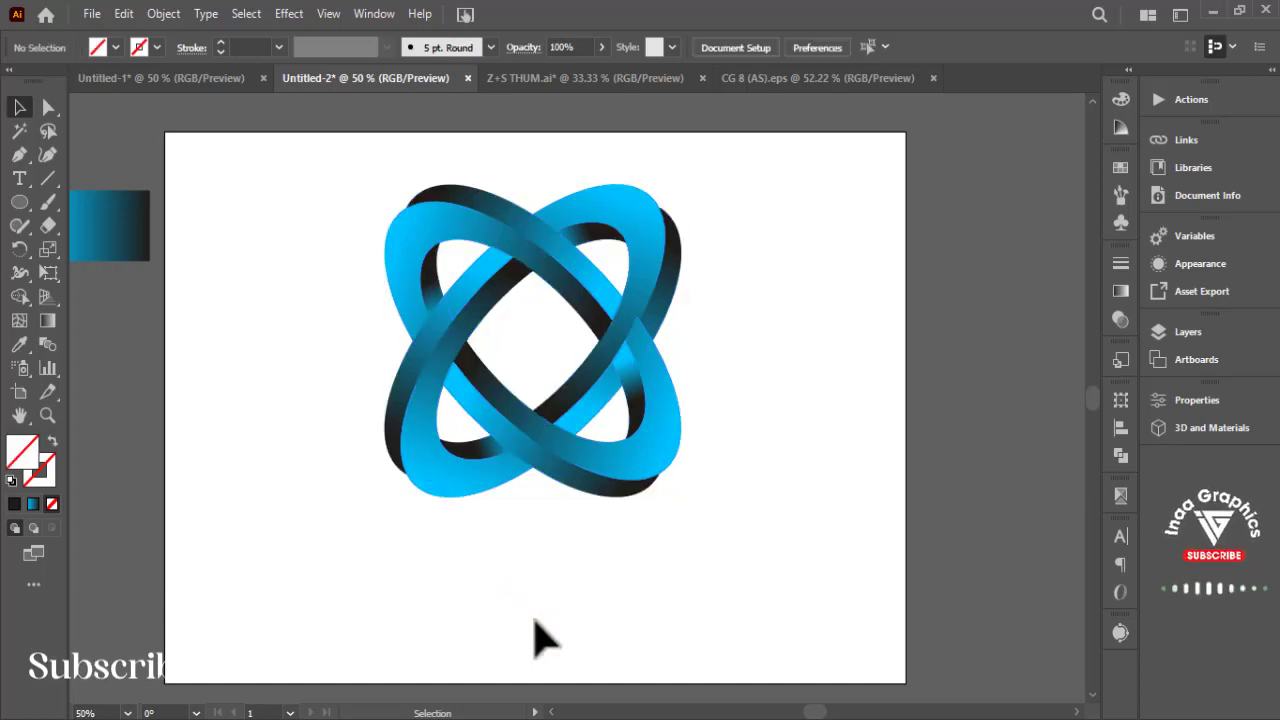